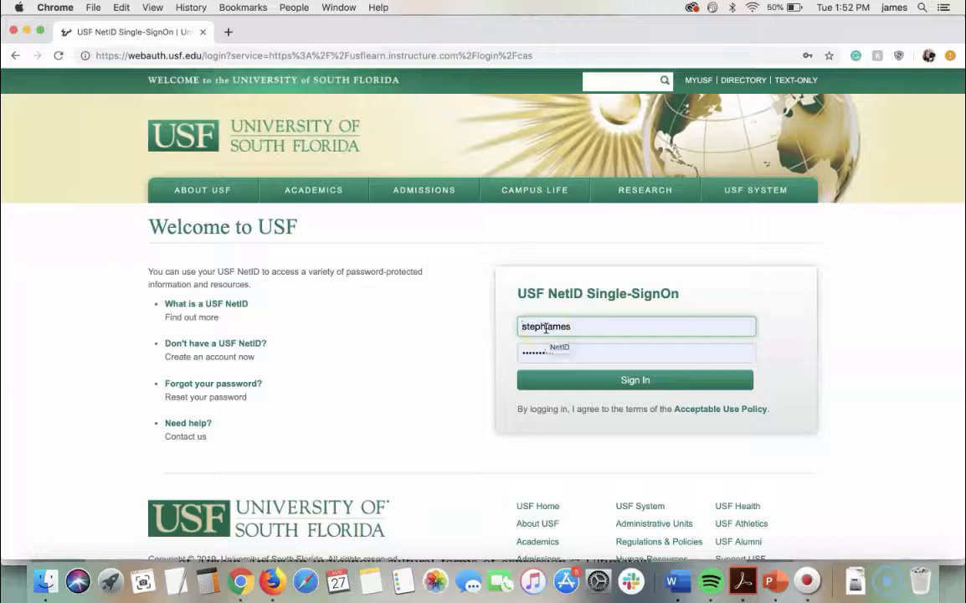
Step: Sign in with the filled-in NetID credentials and look over the course cards on the dashboard
{"action": "left_click", "coordinate": [569, 382]}
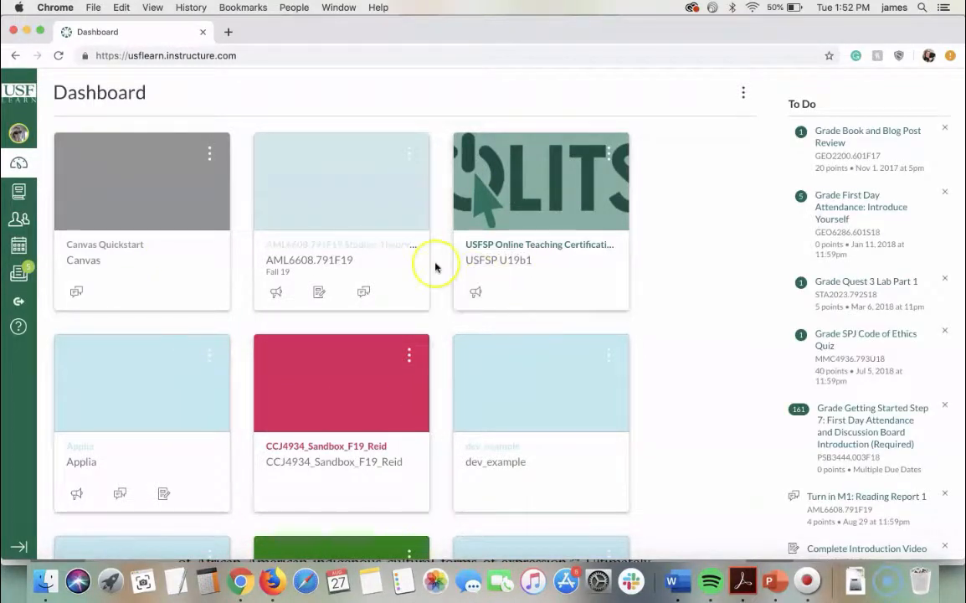
{"action": "scroll", "coordinate": [432, 264], "scroll_direction": "down", "scroll_amount": 5}
{"action": "scroll", "coordinate": [434, 266], "scroll_direction": "up", "scroll_amount": 5}
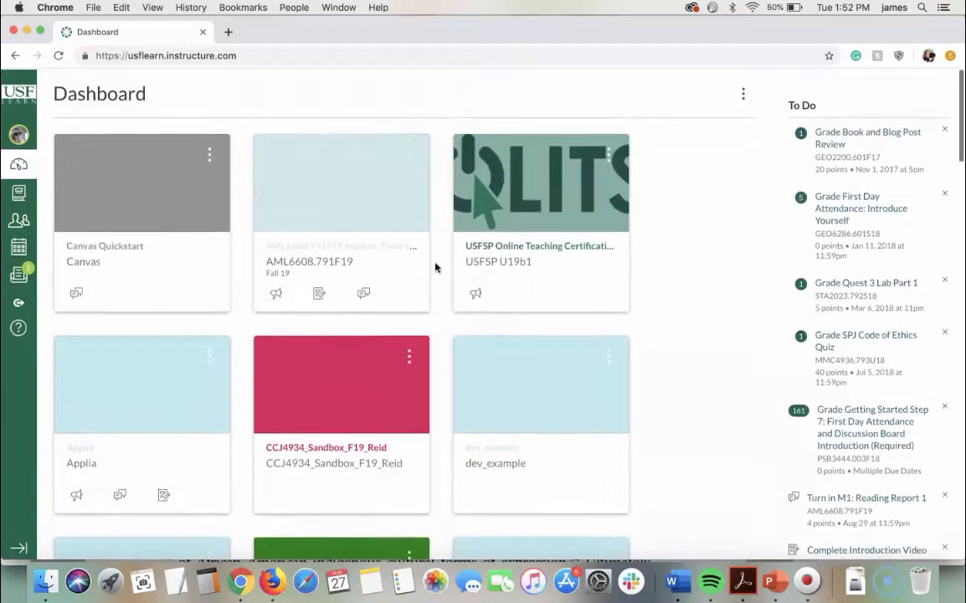
{"action": "left_click", "coordinate": [144, 190]}
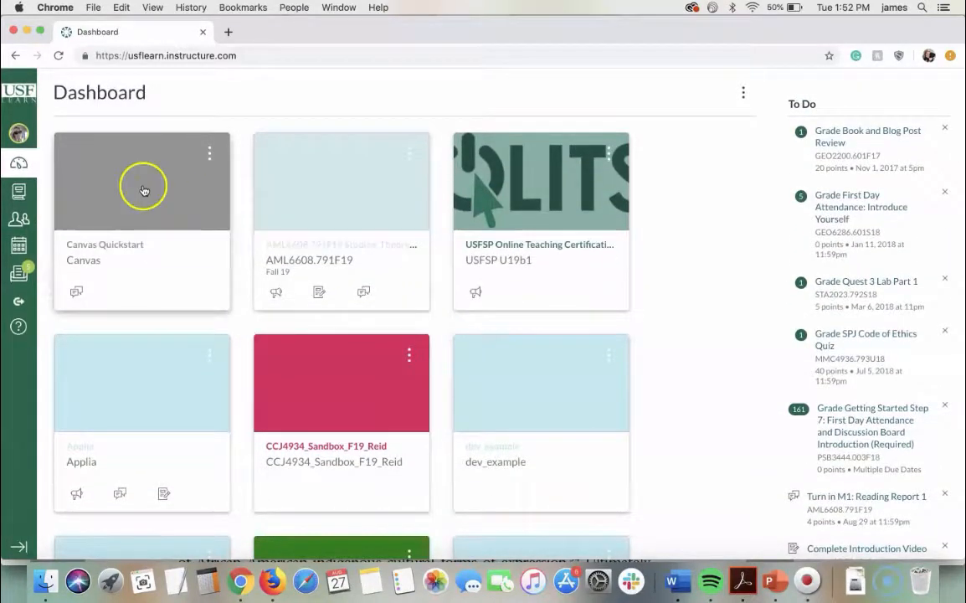
Step: Open the complete list of all courses and look through it
{"action": "left_click", "coordinate": [18, 191]}
{"action": "scroll", "coordinate": [140, 328], "scroll_direction": "down", "scroll_amount": 20}
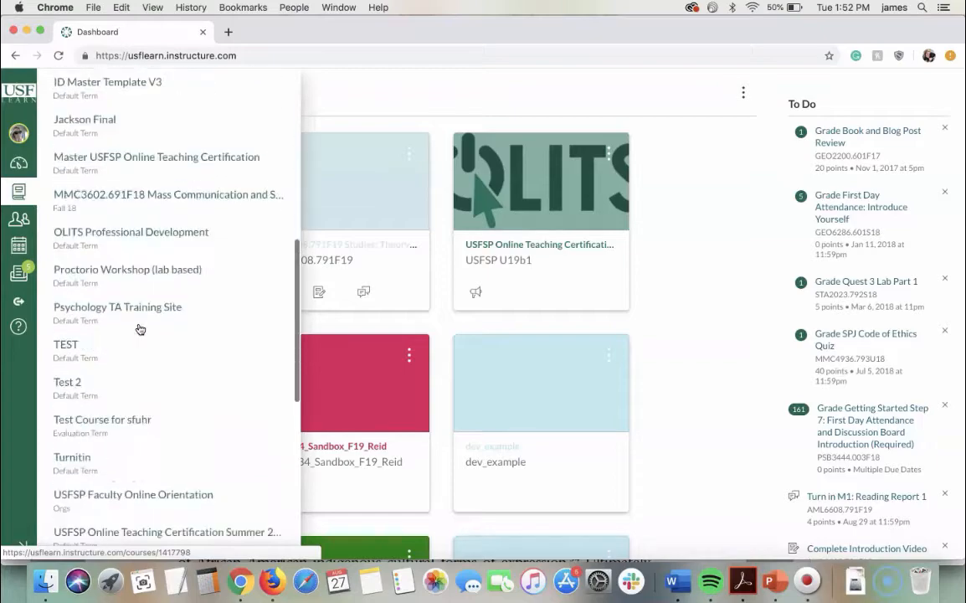
{"action": "left_click", "coordinate": [77, 463]}
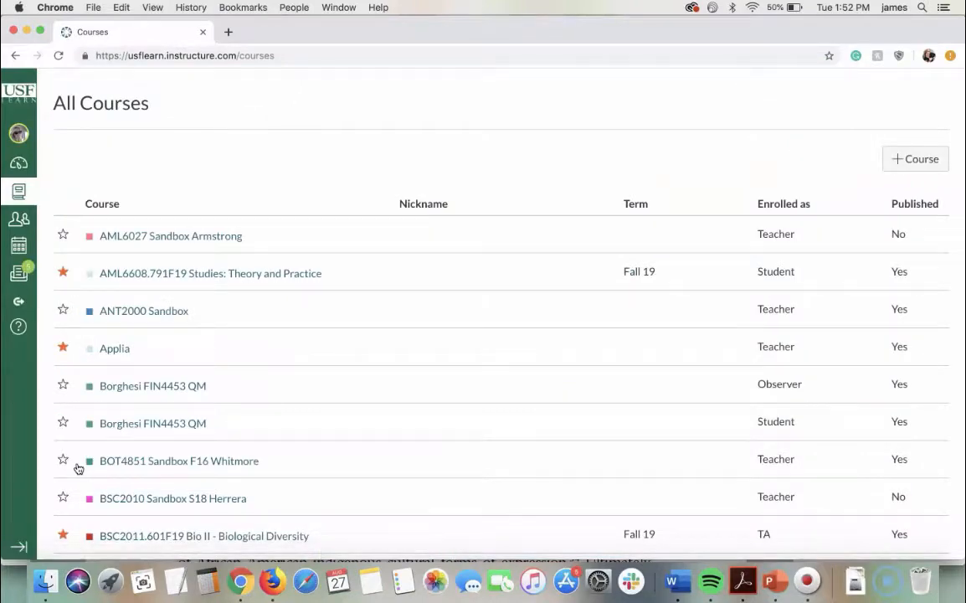
{"action": "scroll", "coordinate": [267, 430], "scroll_direction": "down", "scroll_amount": 5}
{"action": "scroll", "coordinate": [263, 431], "scroll_direction": "up", "scroll_amount": 5}
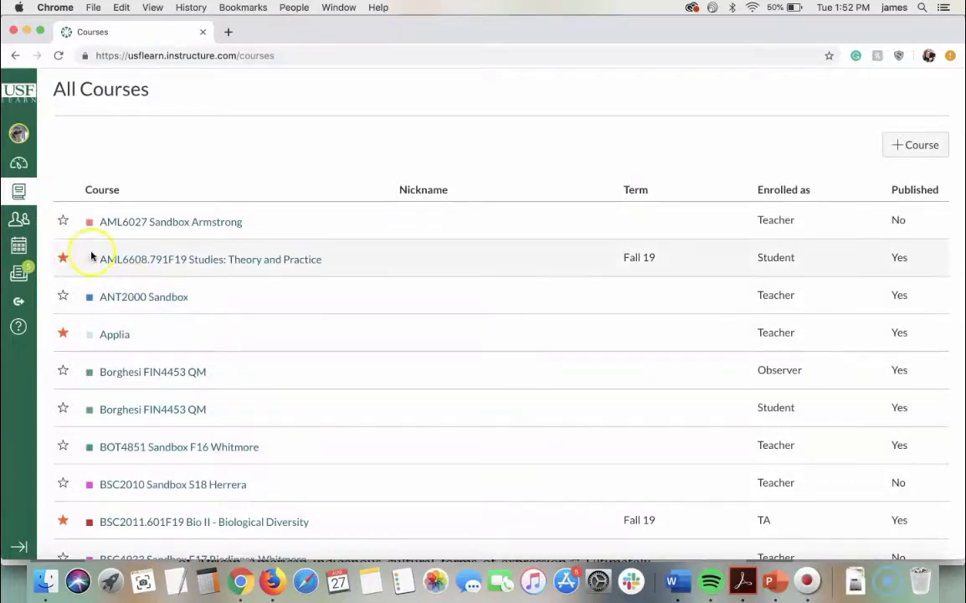
Step: Mark the AML6027 Sandbox course as a favorite and remove the mark again
{"action": "left_click", "coordinate": [62, 221]}
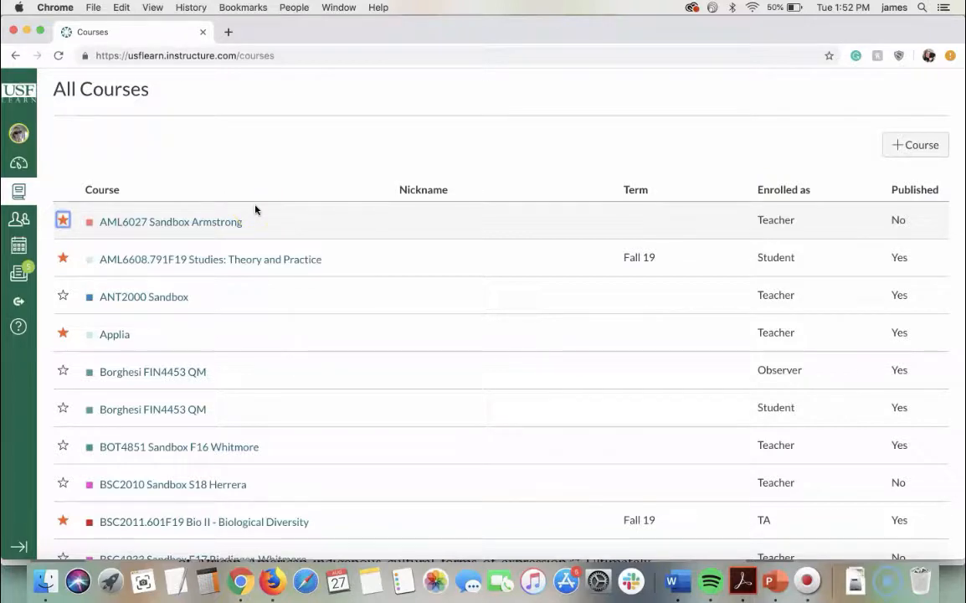
{"action": "left_click", "coordinate": [65, 220]}
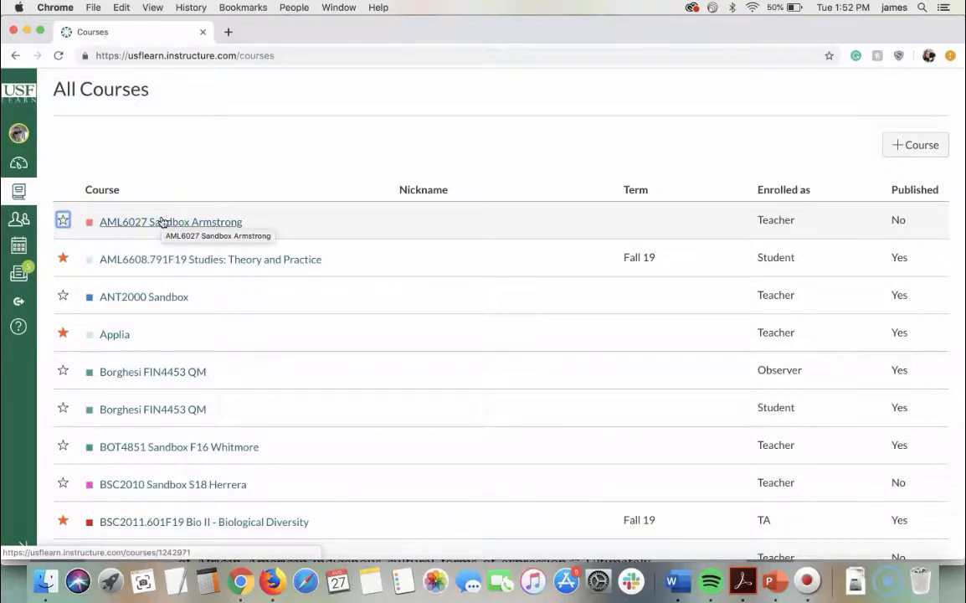
Step: Return to the dashboard and open the Files area of the Canvas Quickstart course
{"action": "left_click", "coordinate": [20, 163]}
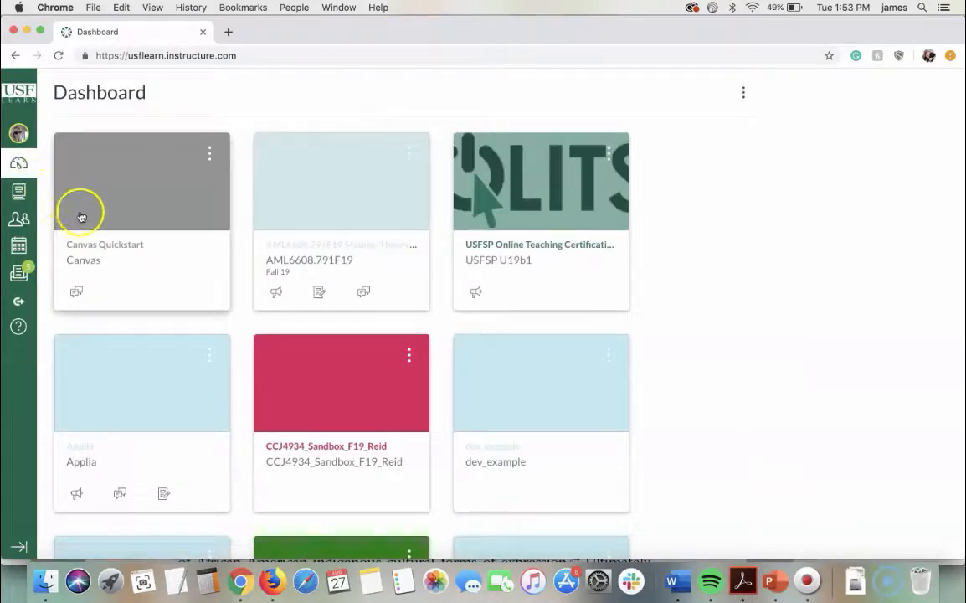
{"action": "left_click", "coordinate": [106, 244]}
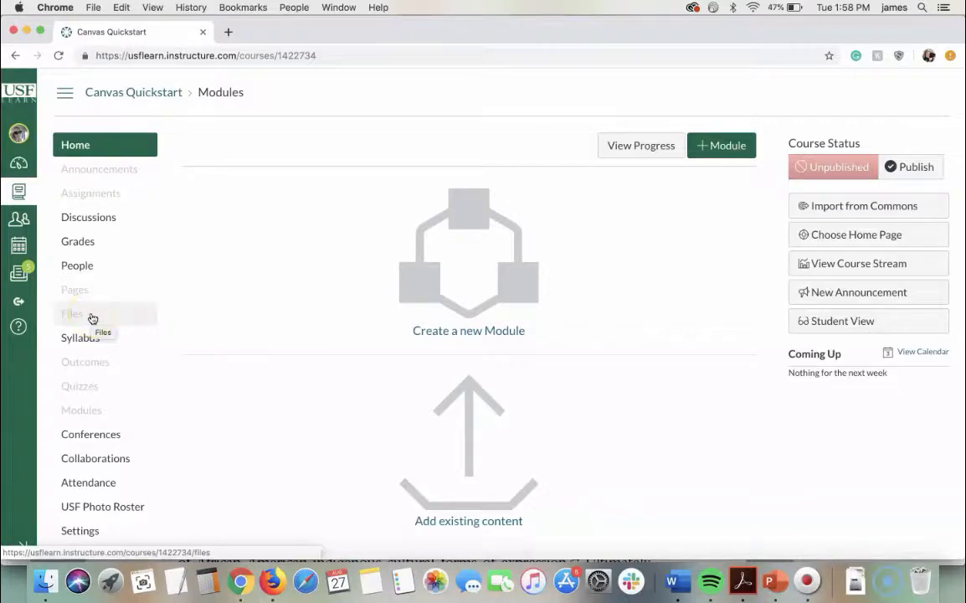
{"action": "left_click", "coordinate": [92, 318]}
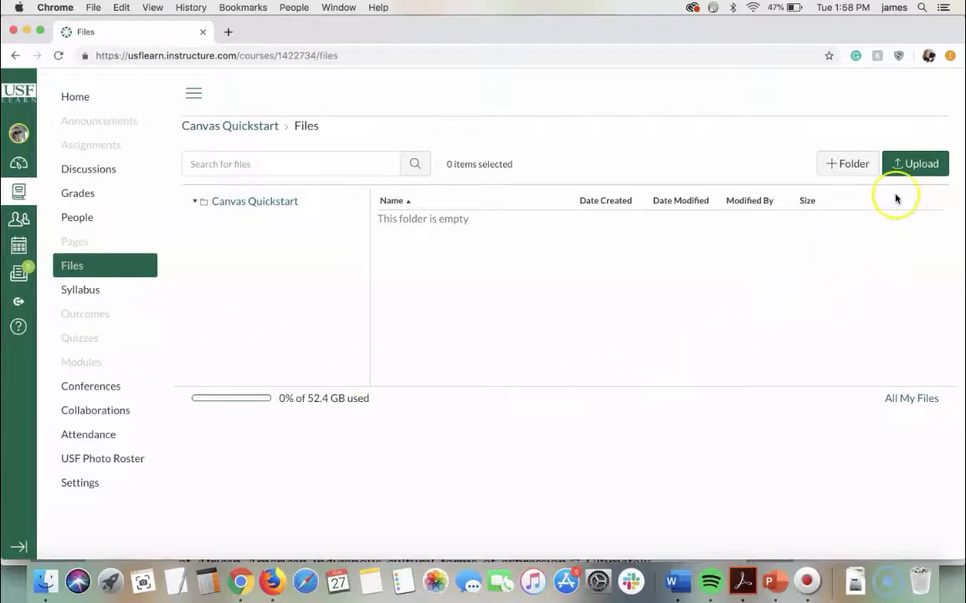
Step: Upload the Employee Tuition Form 5.2019 PDF from the Documents folder to the course files
{"action": "left_click", "coordinate": [917, 166]}
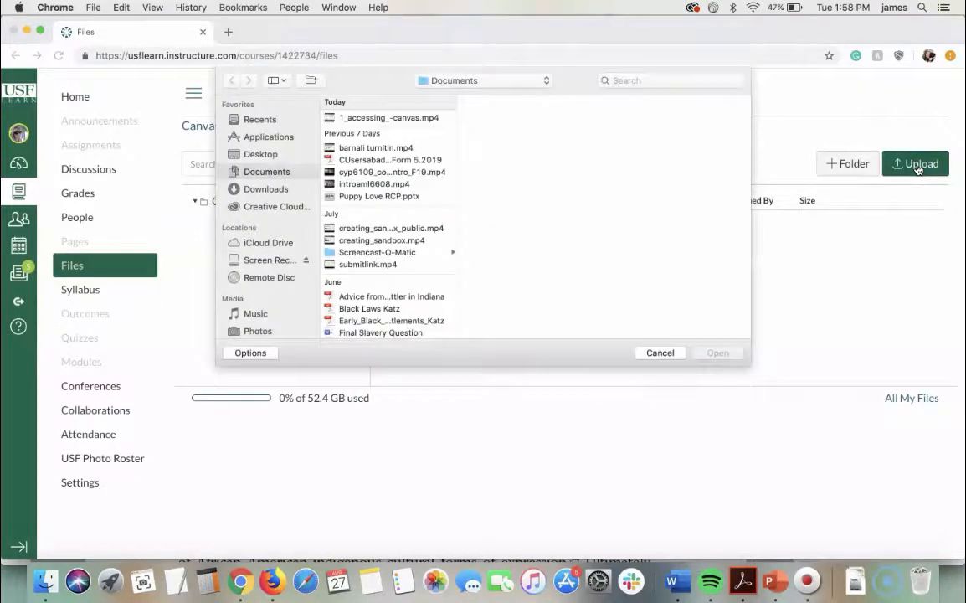
{"action": "left_click", "coordinate": [436, 160]}
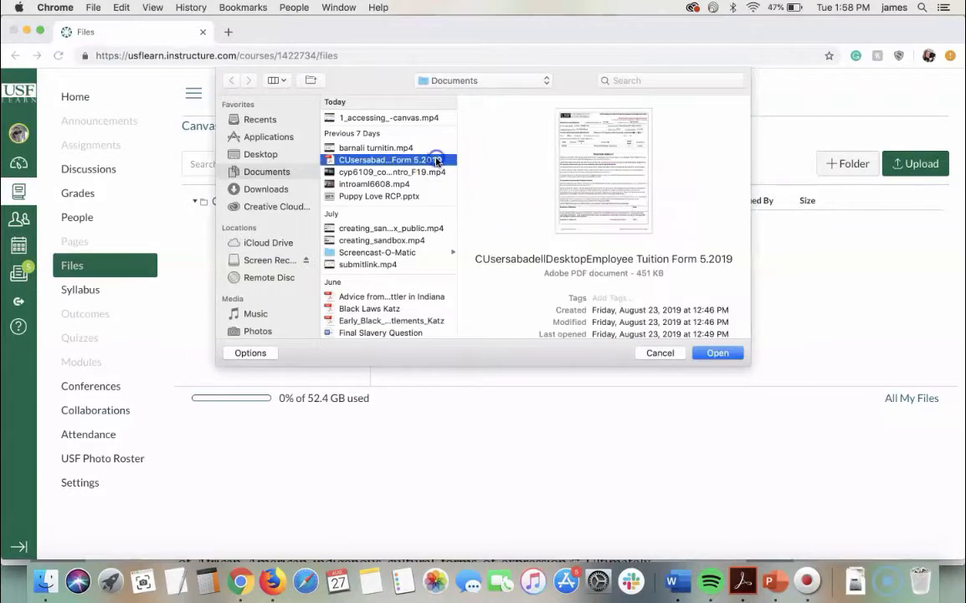
{"action": "left_click", "coordinate": [719, 352]}
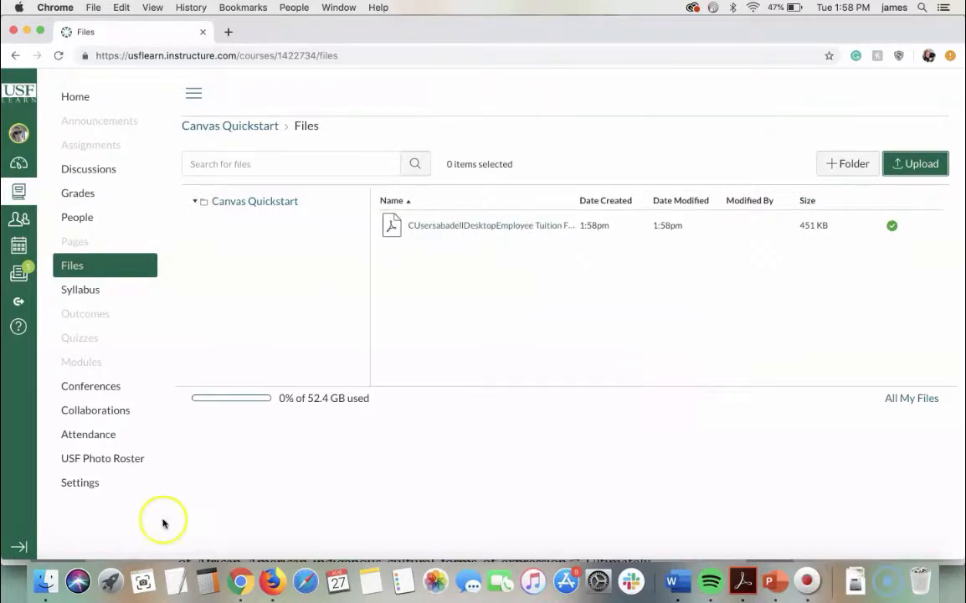
Step: Switch to Finder and add Puppy Love RCP.pptx from the Documents folder to the course files
{"action": "left_click", "coordinate": [38, 540]}
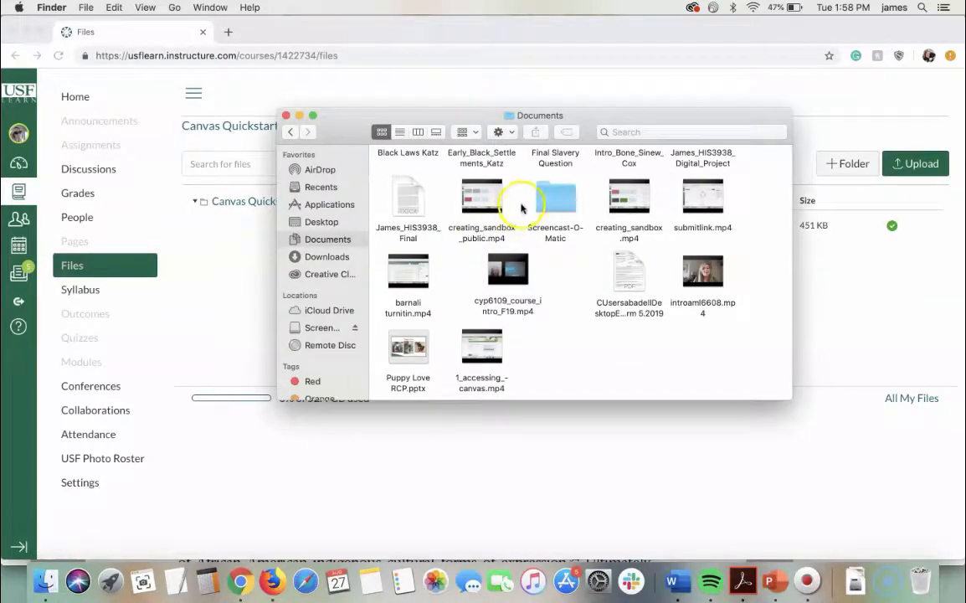
{"action": "left_click", "coordinate": [419, 343]}
{"action": "left_click_drag", "start_coordinate": [418, 343], "coordinate": [837, 234]}
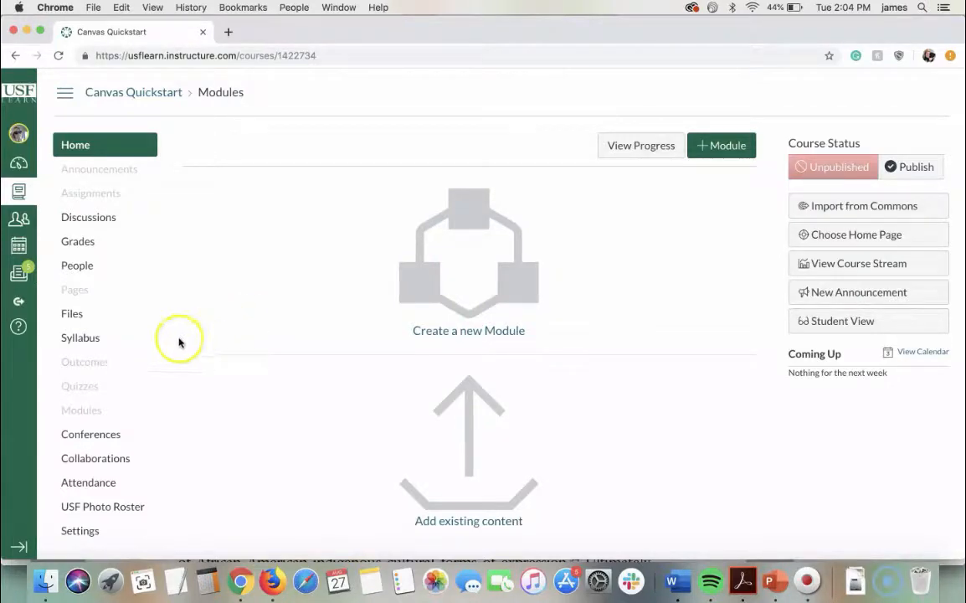
Step: Open the course syllabus for editing and enter "Syllabus (DOC)" in its description
{"action": "left_click", "coordinate": [99, 342]}
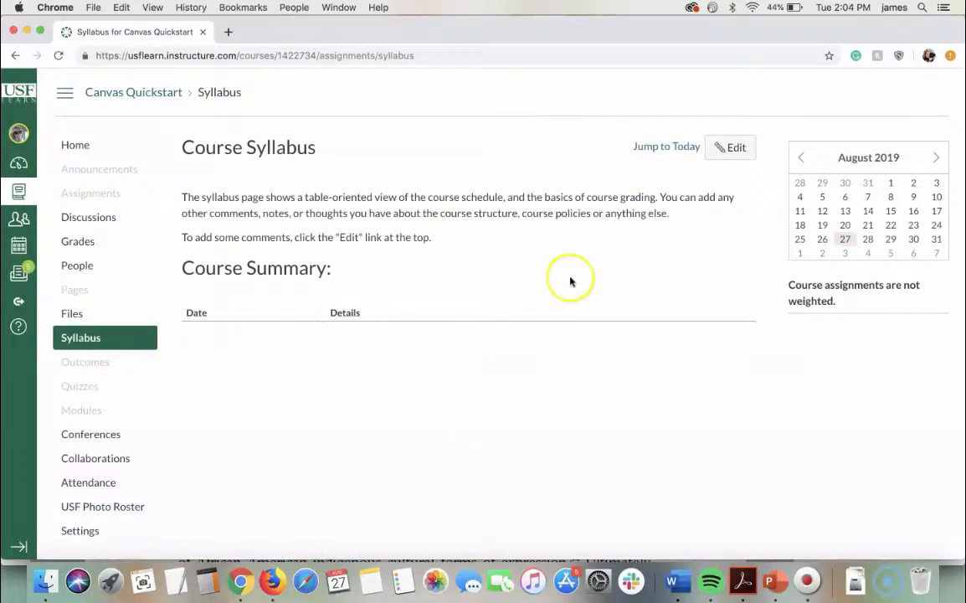
{"action": "left_click", "coordinate": [727, 151]}
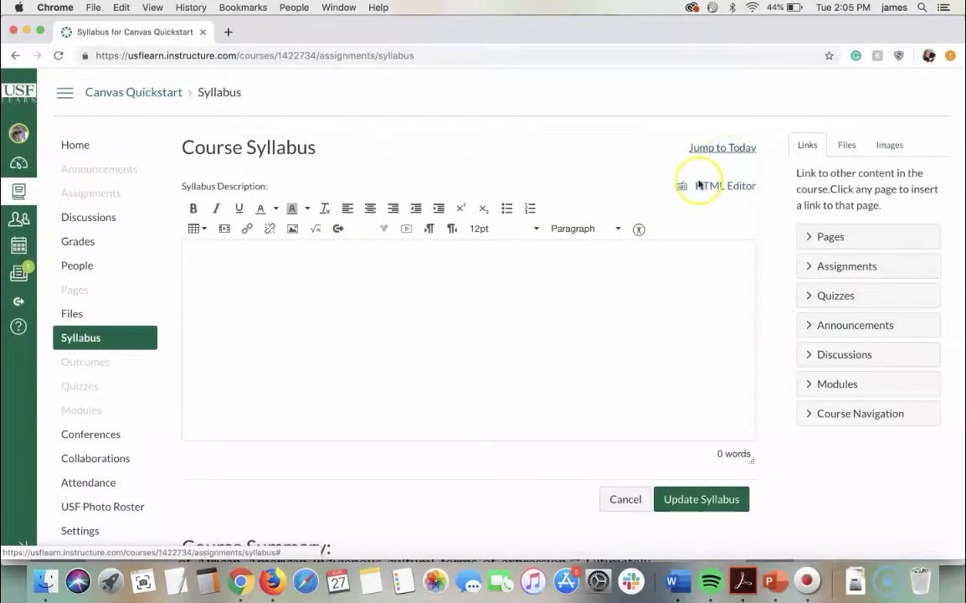
{"action": "left_click", "coordinate": [297, 281]}
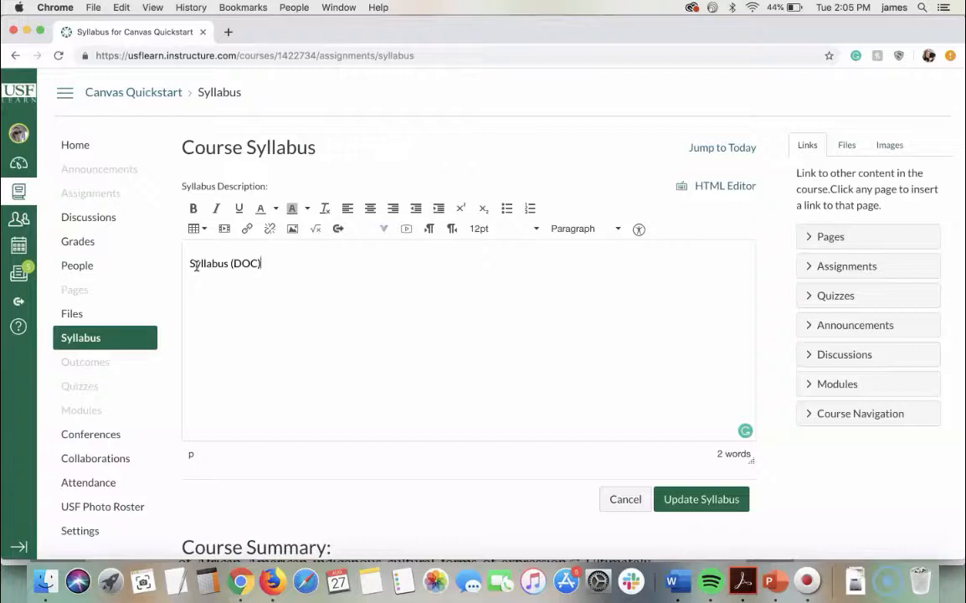
Step: Link the "Syllabus (DOC)" text to the course file Puppy Love RCP.pptx
{"action": "left_click", "coordinate": [265, 264]}
{"action": "left_click_drag", "start_coordinate": [265, 265], "coordinate": [179, 264]}
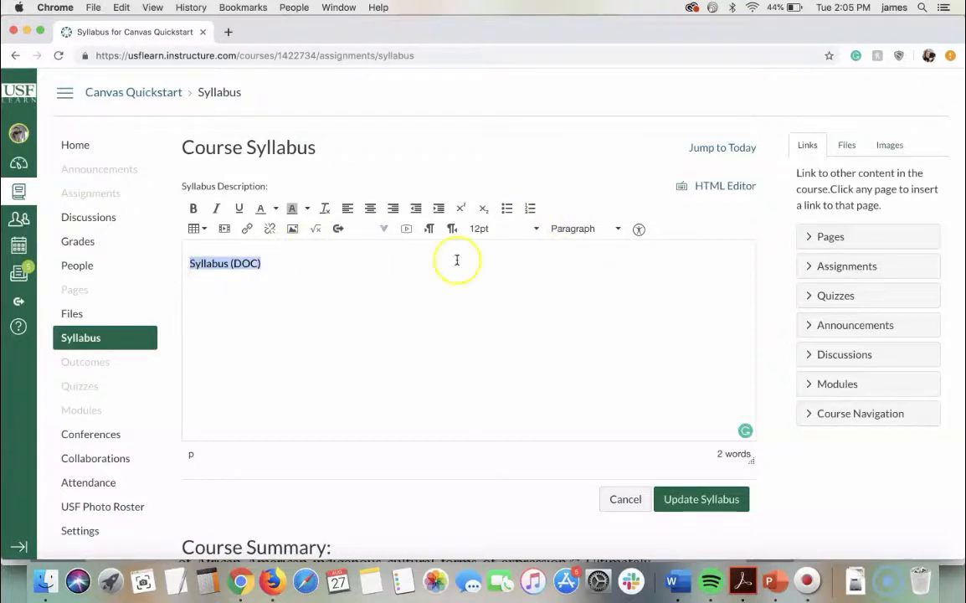
{"action": "left_click", "coordinate": [847, 150]}
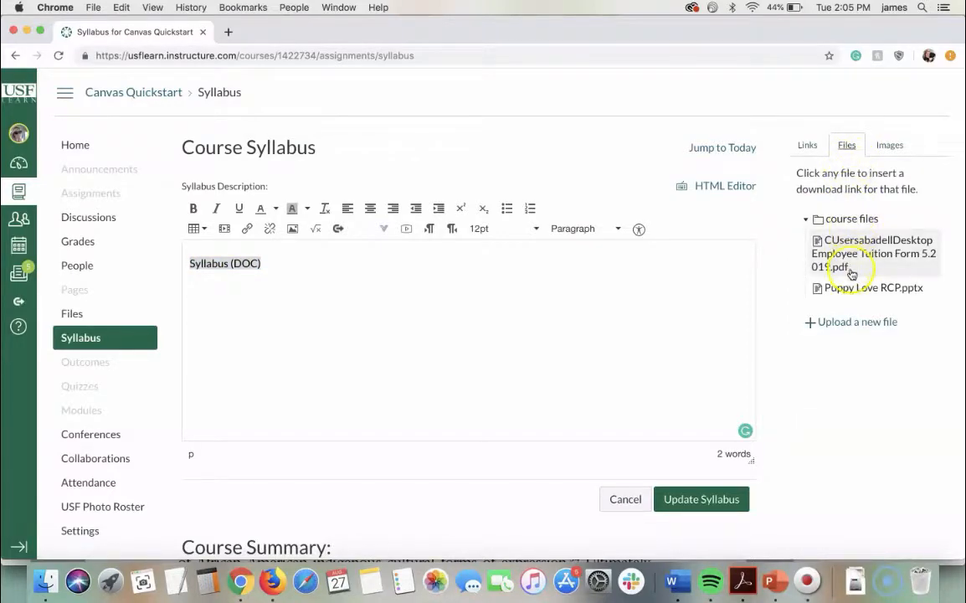
{"action": "left_click", "coordinate": [849, 288]}
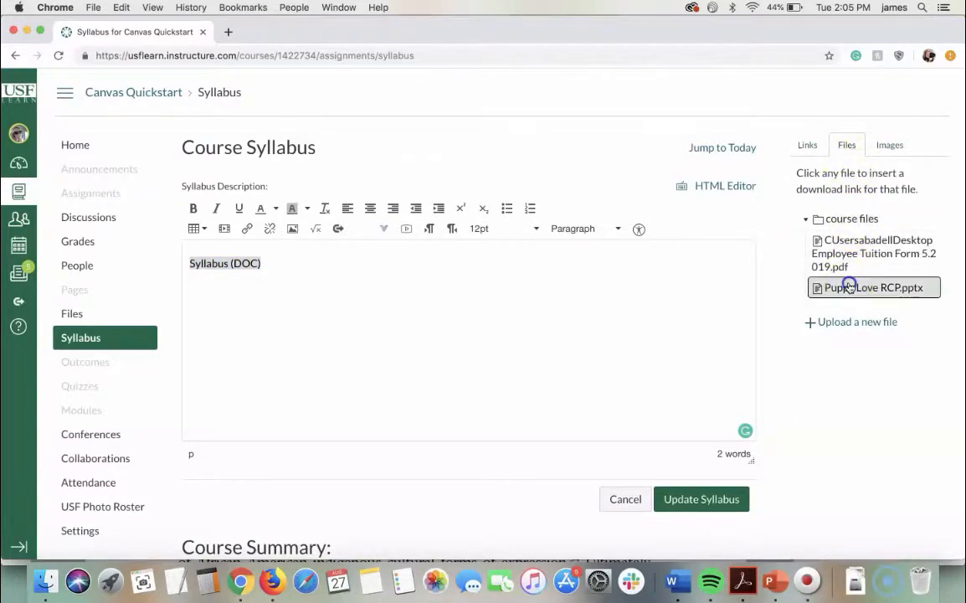
Step: Add the line "Syllabus (PDF)" linked to a newly uploaded "Advice from a Black Settler in Indiana" PDF, and save the syllabus
{"action": "left_click", "coordinate": [327, 274]}
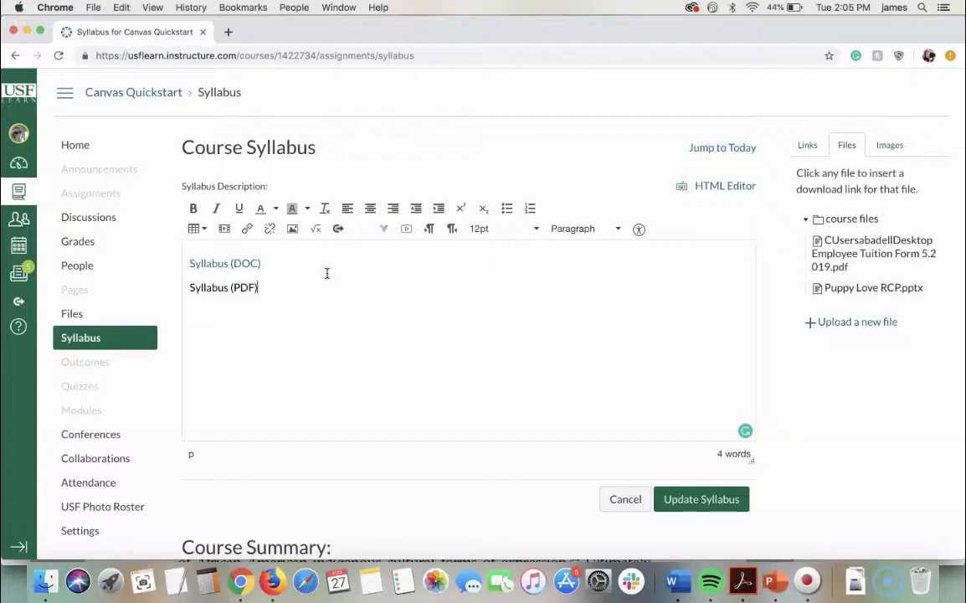
{"action": "left_click_drag", "start_coordinate": [264, 287], "coordinate": [185, 286]}
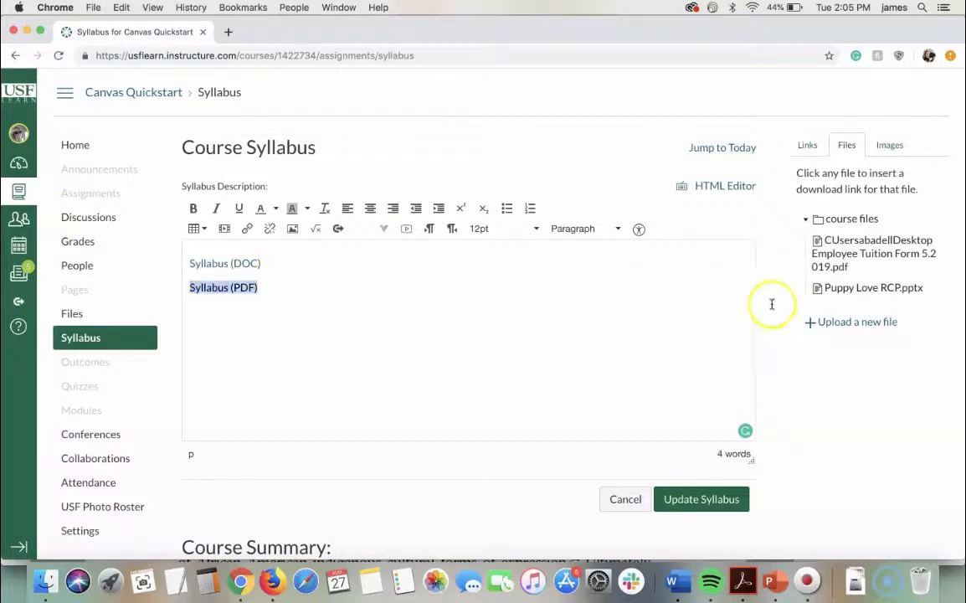
{"action": "left_click", "coordinate": [852, 322]}
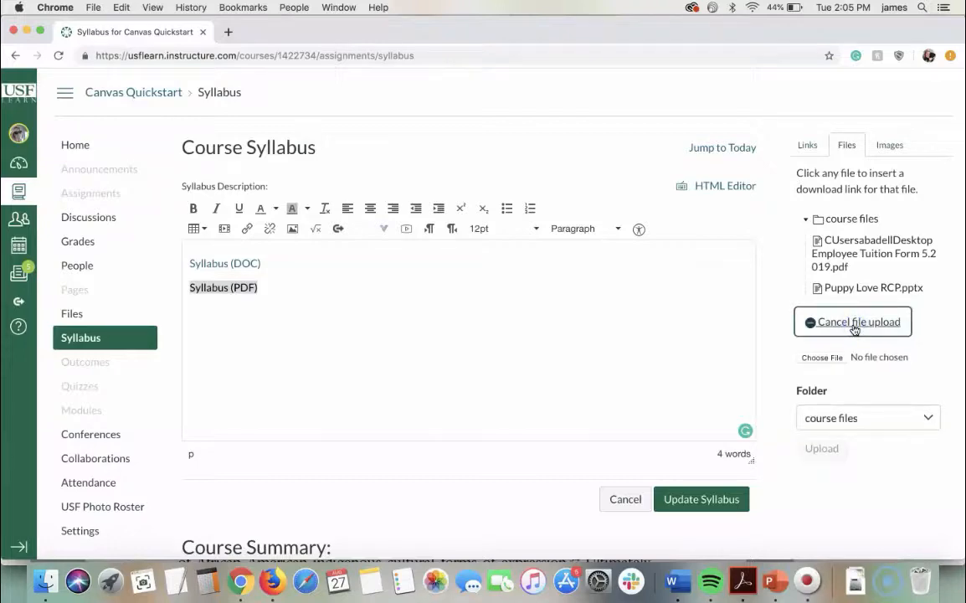
{"action": "left_click", "coordinate": [825, 356]}
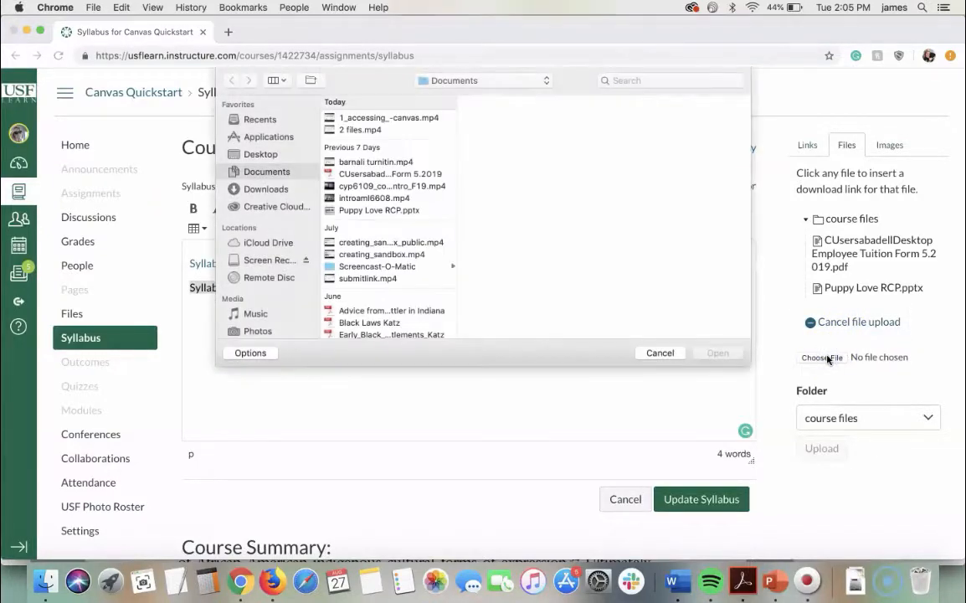
{"action": "left_click", "coordinate": [422, 310]}
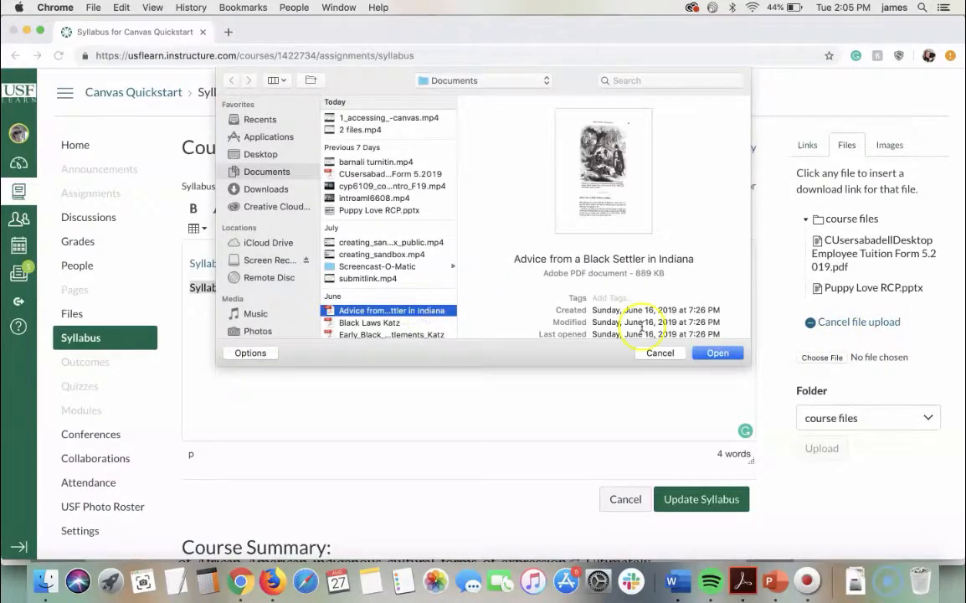
{"action": "left_click", "coordinate": [717, 354]}
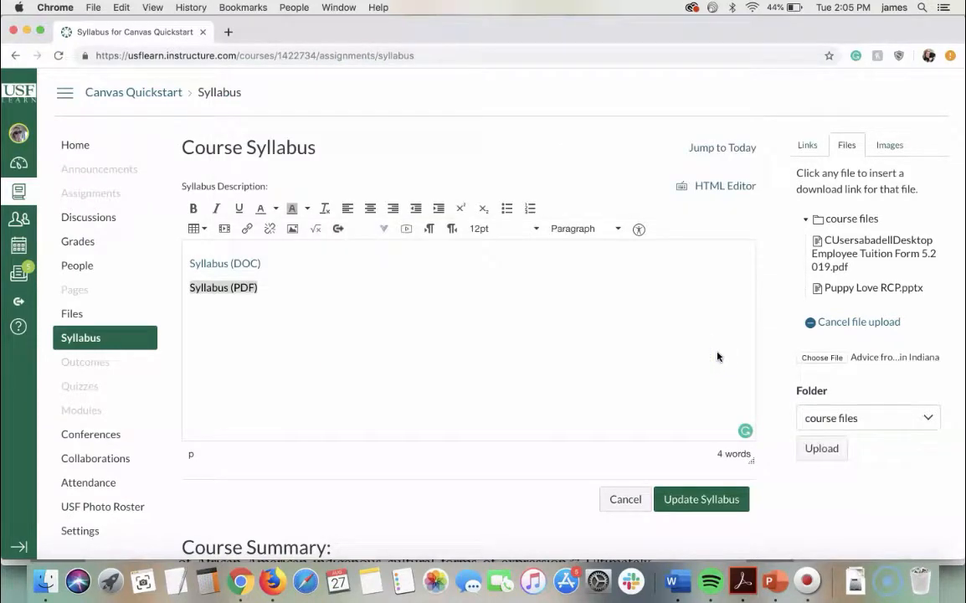
{"action": "left_click", "coordinate": [820, 448]}
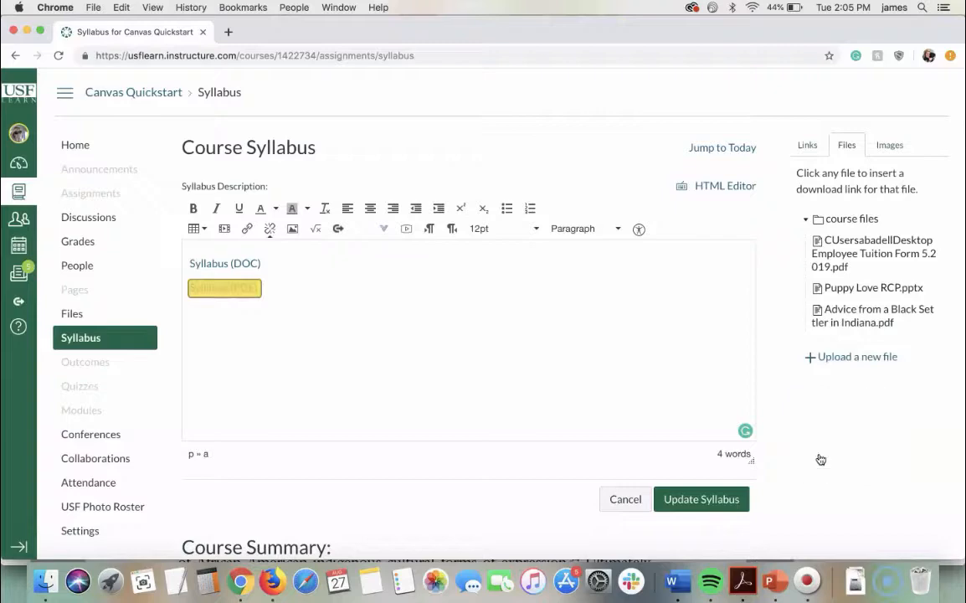
{"action": "left_click", "coordinate": [698, 500]}
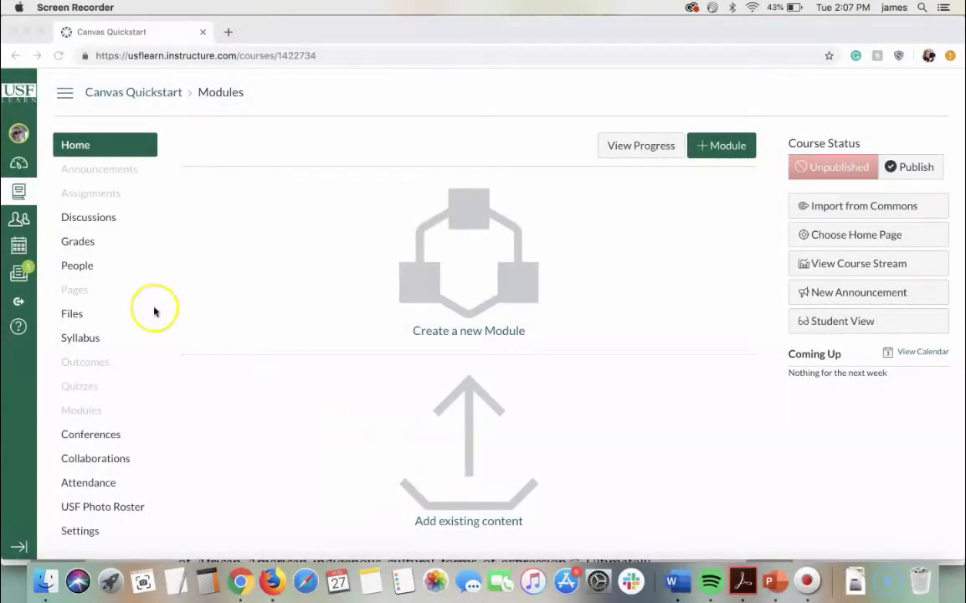
Step: Start a new assignment named "Homework 1" and enter "Hlfew" as its description
{"action": "left_click", "coordinate": [76, 195]}
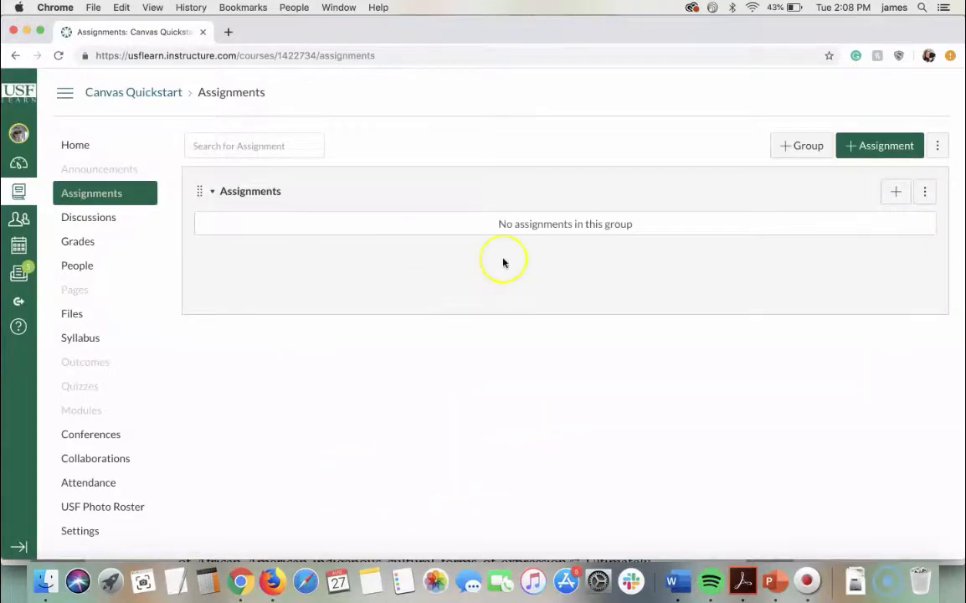
{"action": "left_click", "coordinate": [870, 146]}
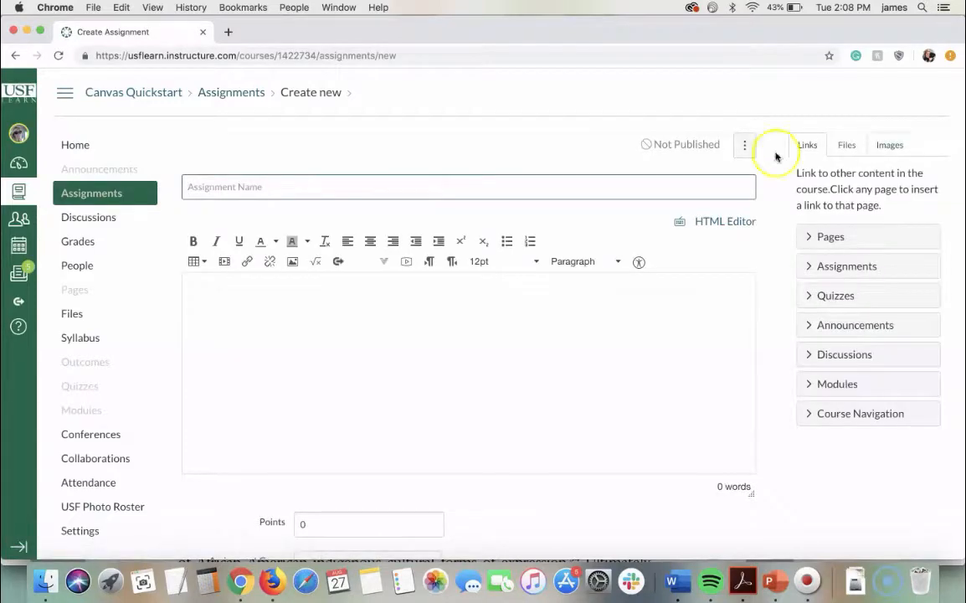
{"action": "left_click", "coordinate": [308, 187]}
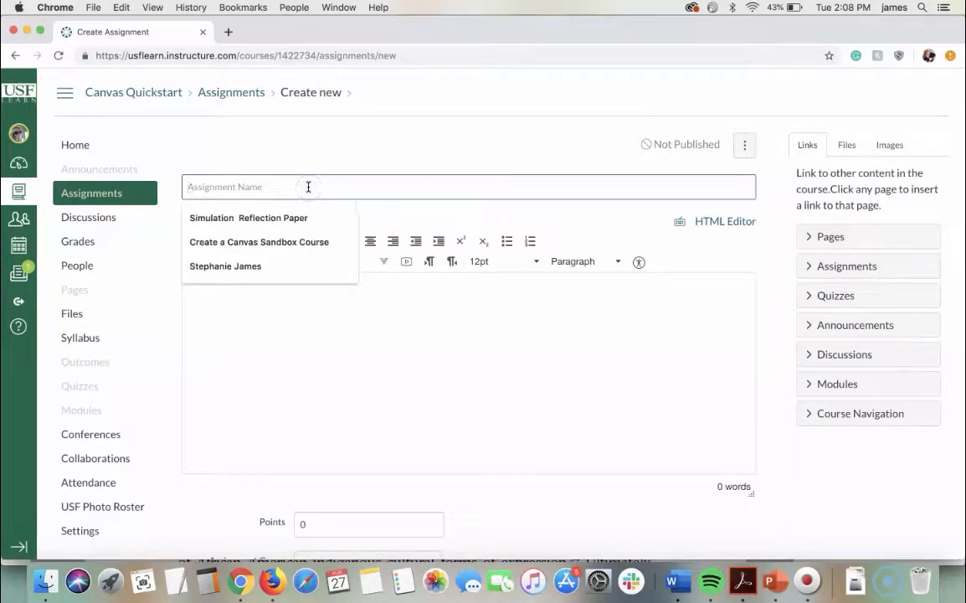
{"action": "type", "text": "Homework 1"}
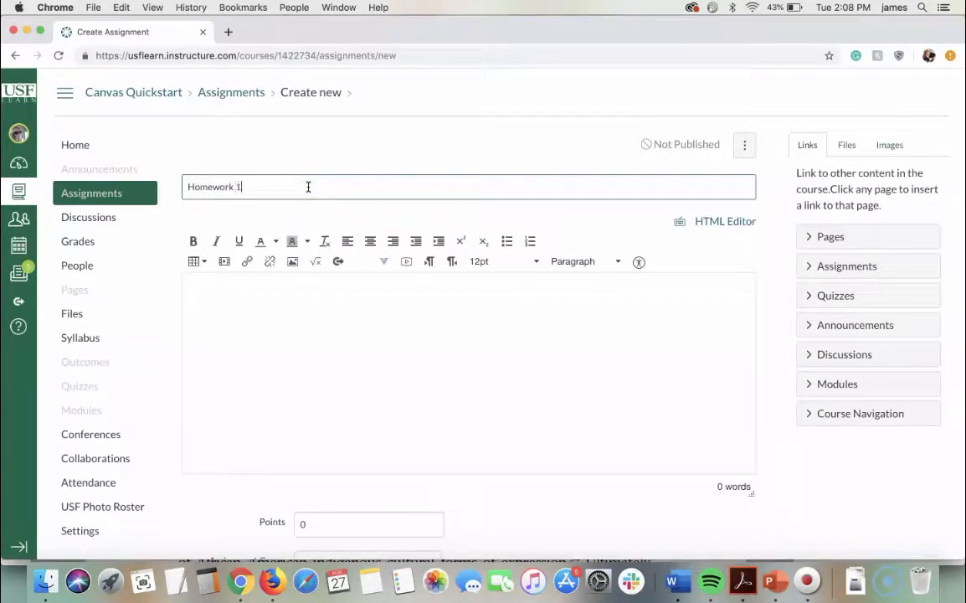
{"action": "left_click", "coordinate": [261, 312]}
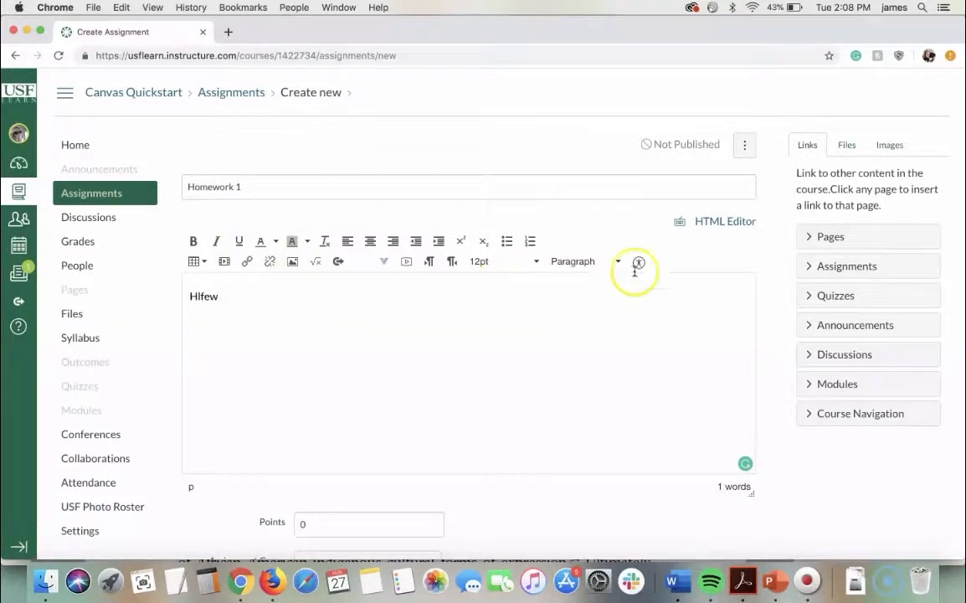
Step: Insert a link to the course file "Advice from a Black Settler in Indiana.pdf" below the assignment's description text
{"action": "left_click", "coordinate": [851, 146]}
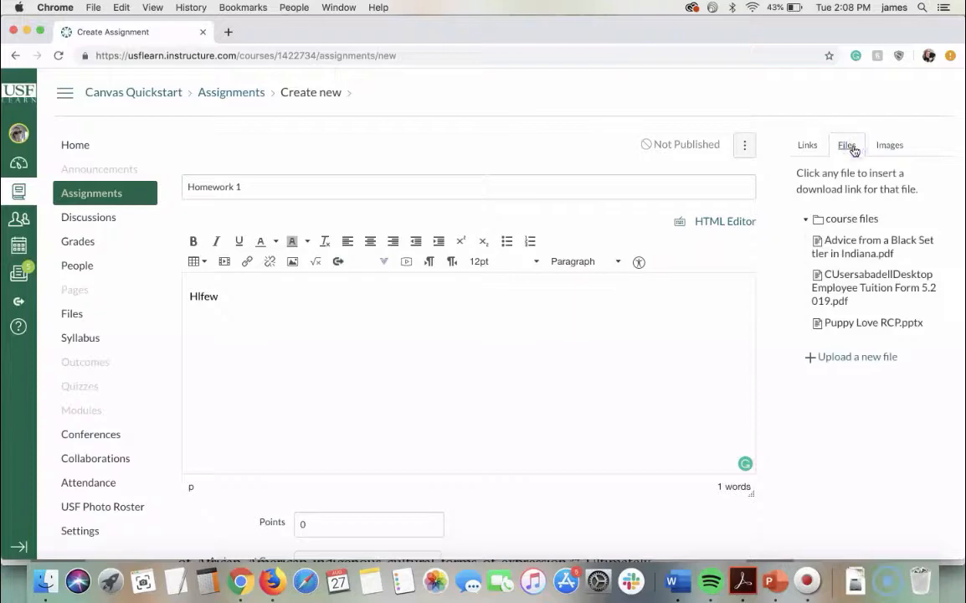
{"action": "left_click", "coordinate": [854, 255]}
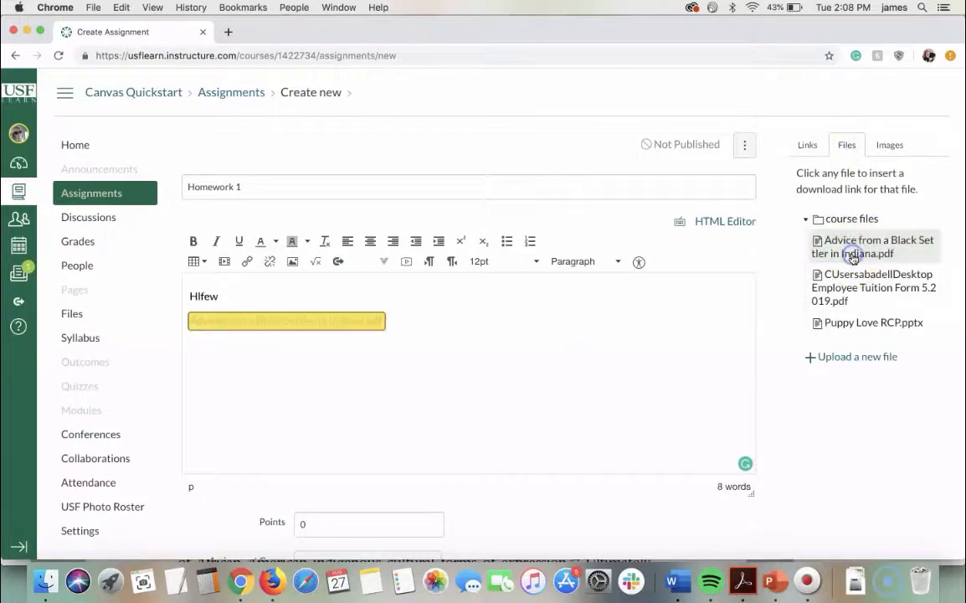
{"action": "left_click", "coordinate": [421, 325]}
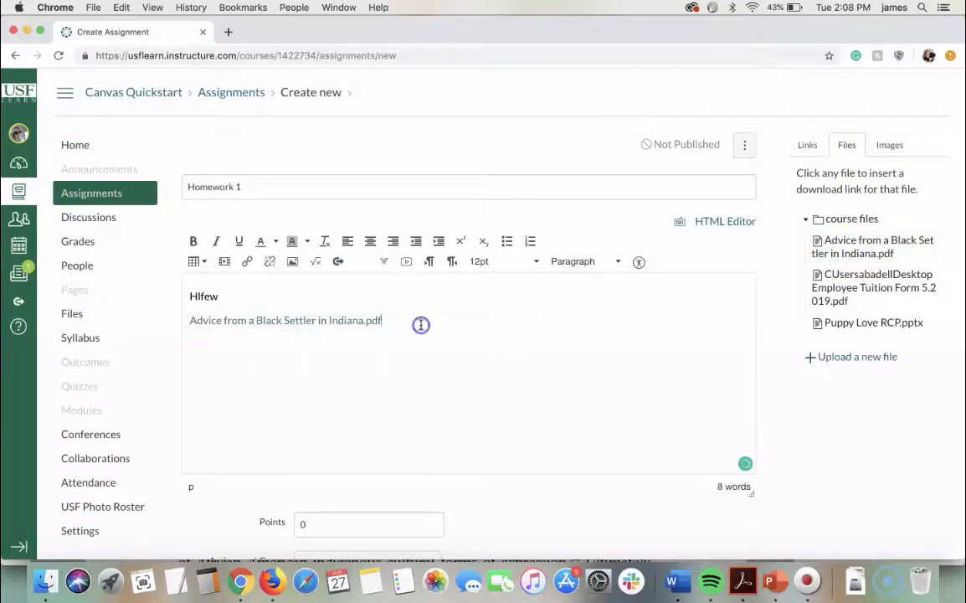
Step: Set the assignment's points to 10 and display the grade as Points
{"action": "scroll", "coordinate": [420, 325], "scroll_direction": "down", "scroll_amount": 10}
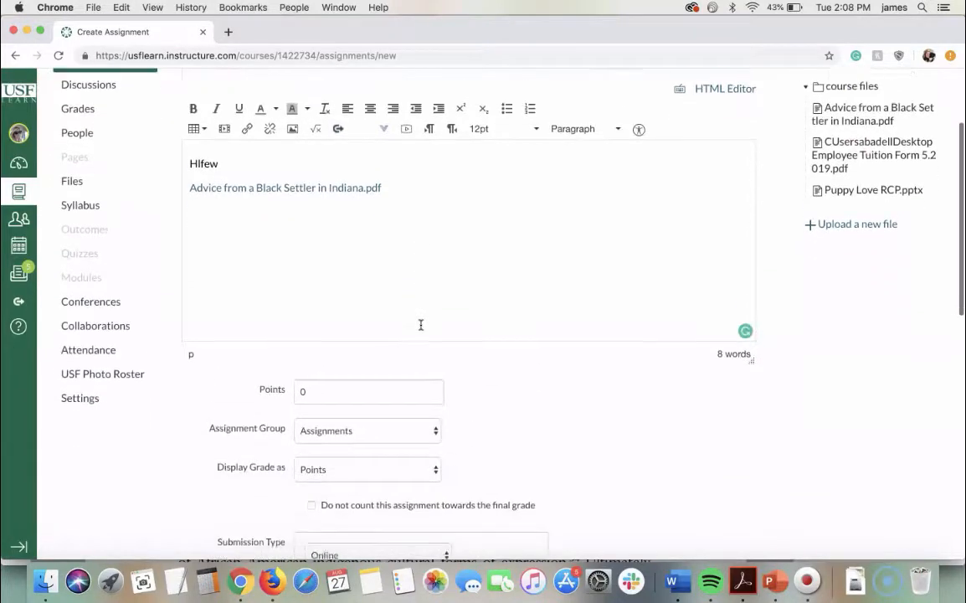
{"action": "left_click", "coordinate": [315, 265]}
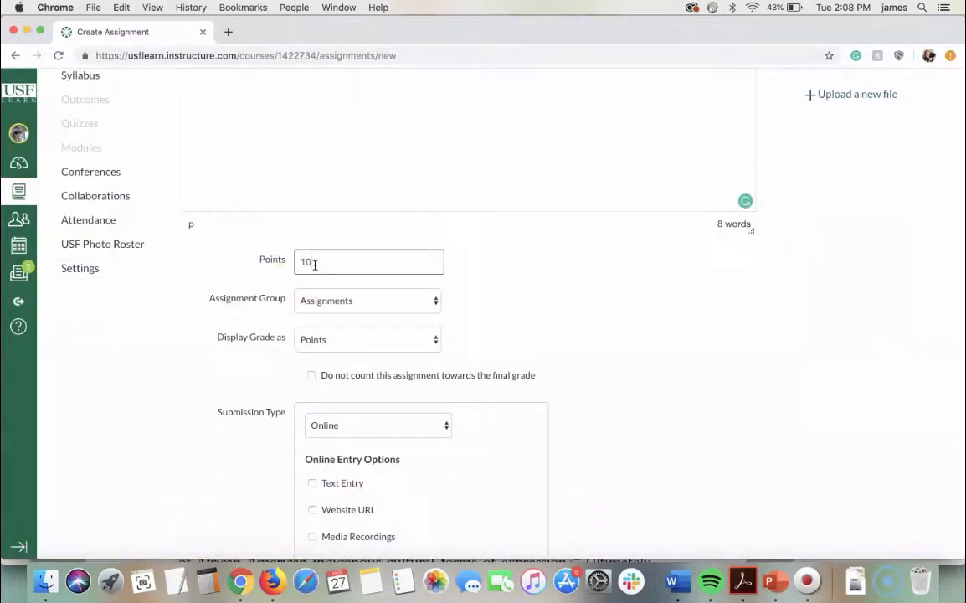
{"action": "scroll", "coordinate": [403, 311], "scroll_direction": "down", "scroll_amount": 4}
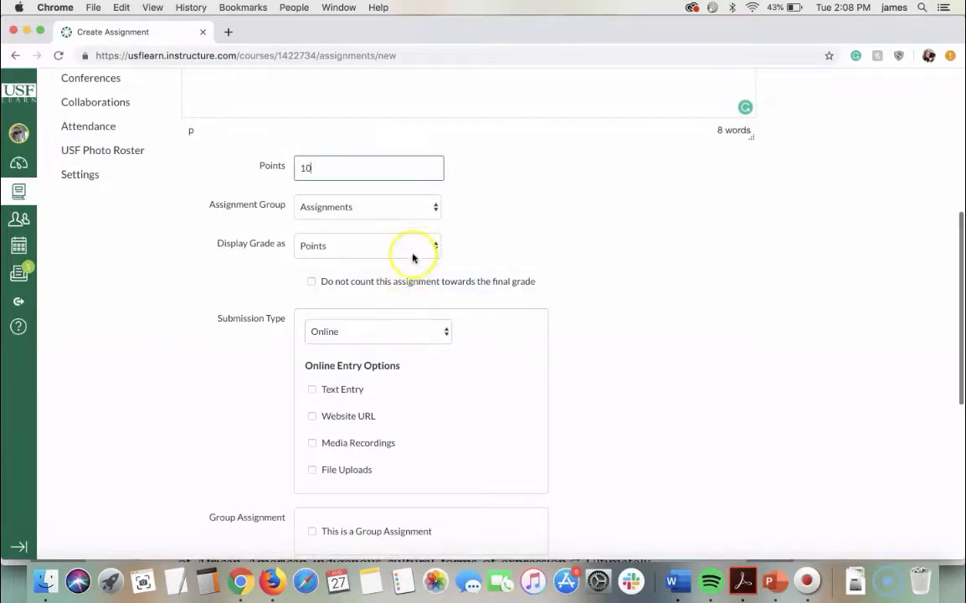
{"action": "left_click", "coordinate": [413, 256]}
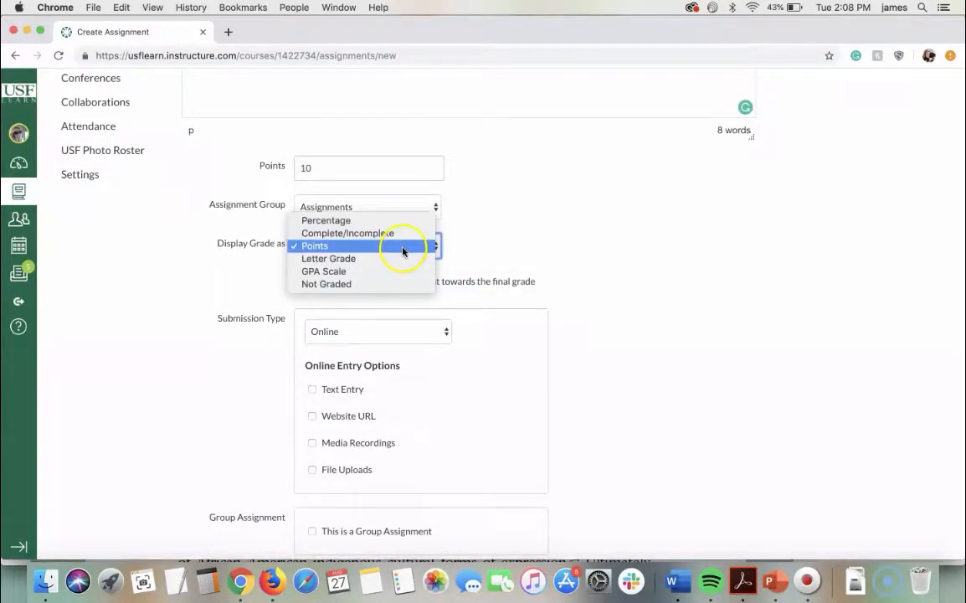
{"action": "left_click", "coordinate": [411, 251]}
Step: Set the submission type to Online with File Uploads allowed, and the plagiarism review to None
{"action": "scroll", "coordinate": [606, 317], "scroll_direction": "down", "scroll_amount": 4}
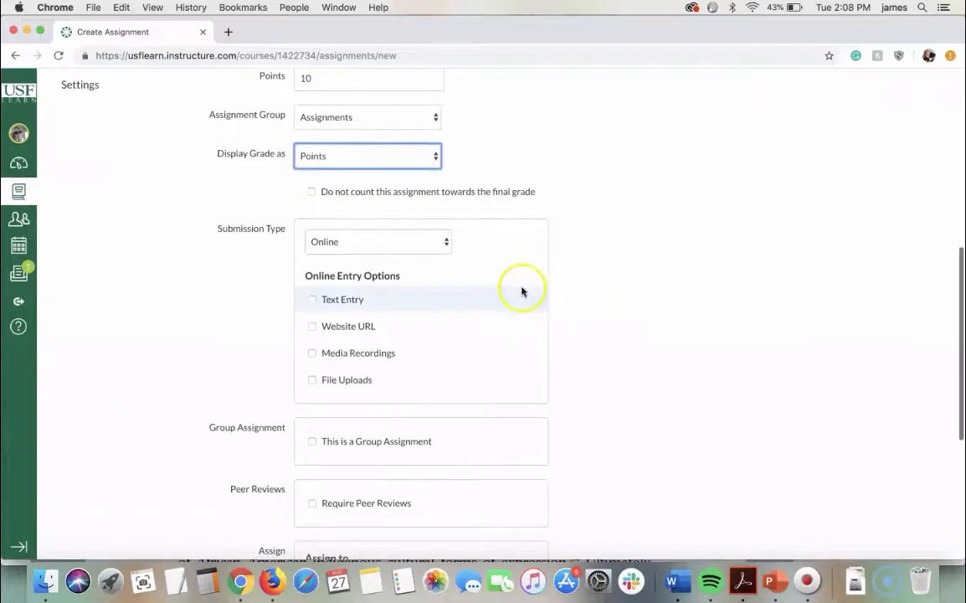
{"action": "left_click", "coordinate": [447, 242]}
{"action": "left_click", "coordinate": [420, 234]}
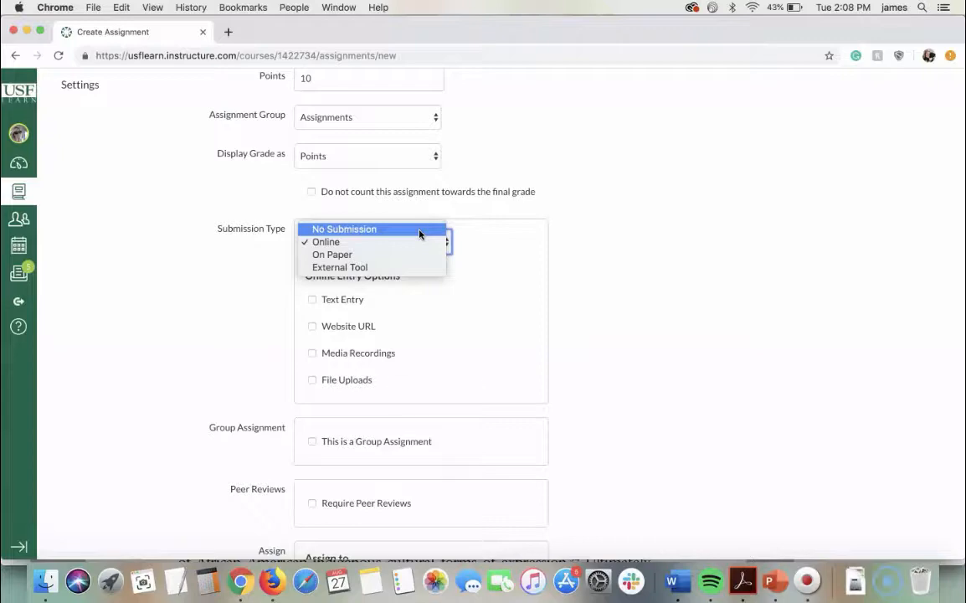
{"action": "left_click", "coordinate": [399, 243]}
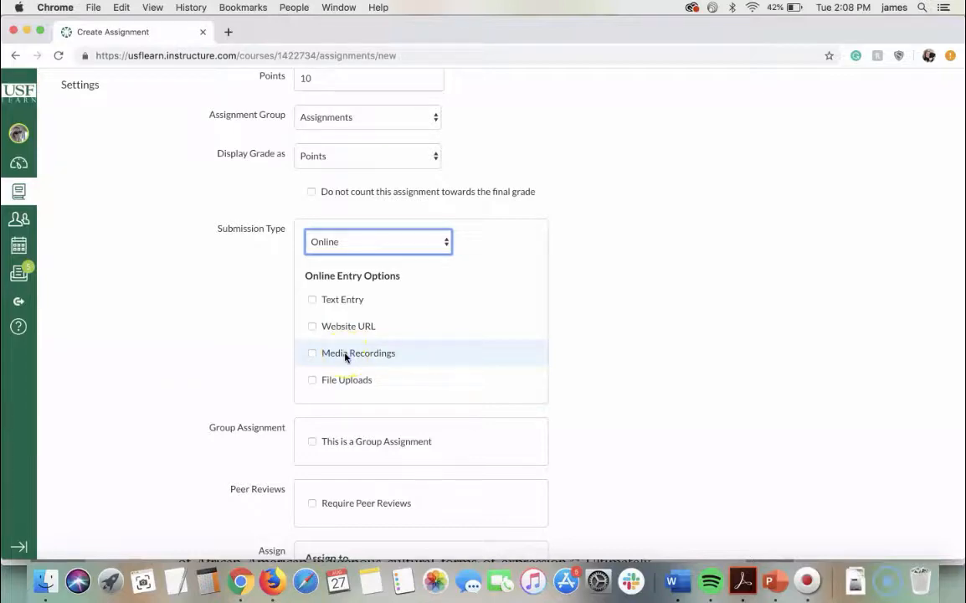
{"action": "left_click", "coordinate": [313, 381]}
{"action": "scroll", "coordinate": [416, 383], "scroll_direction": "down", "scroll_amount": 2}
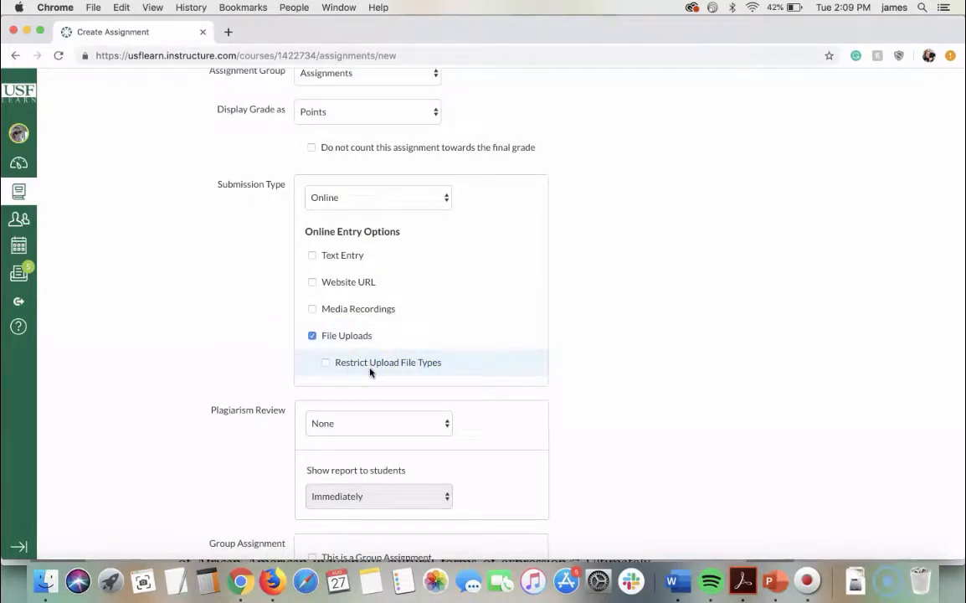
{"action": "scroll", "coordinate": [370, 371], "scroll_direction": "down", "scroll_amount": 1}
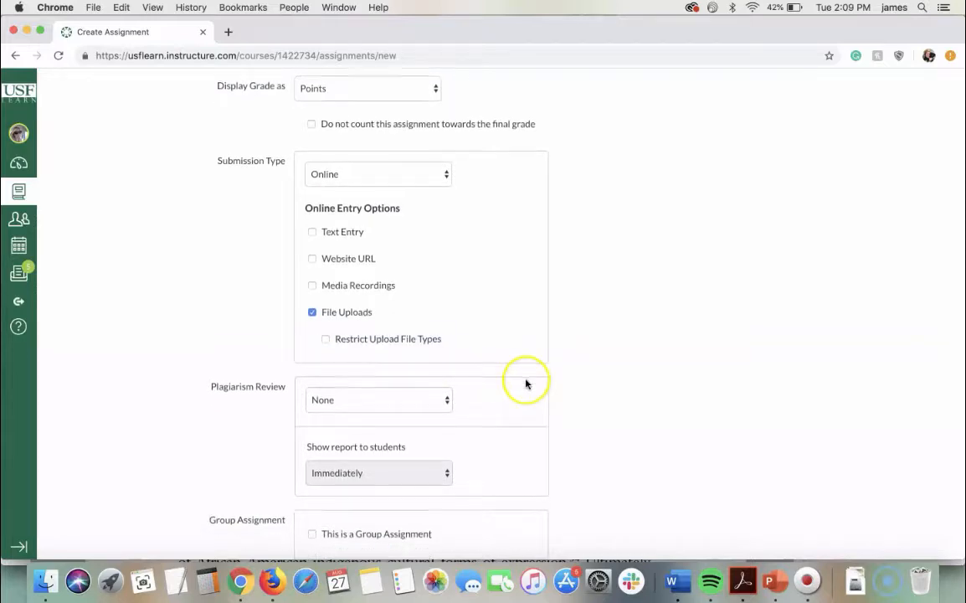
{"action": "scroll", "coordinate": [502, 360], "scroll_direction": "down", "scroll_amount": 3}
{"action": "left_click", "coordinate": [444, 313]}
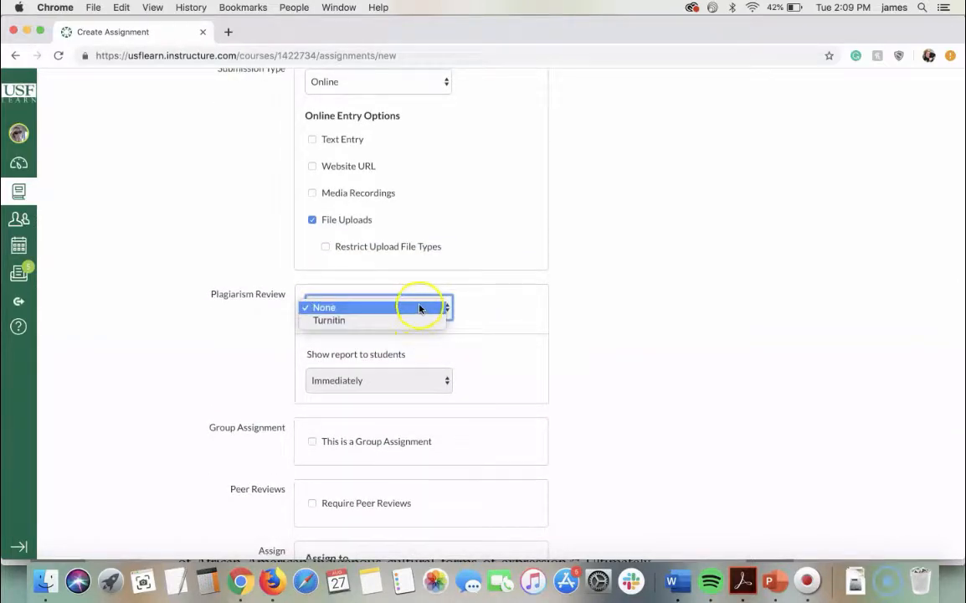
{"action": "left_click", "coordinate": [577, 327]}
Step: Set the assignment's due date for everyone to Aug 30 at 11:59pm
{"action": "scroll", "coordinate": [578, 326], "scroll_direction": "down", "scroll_amount": 7}
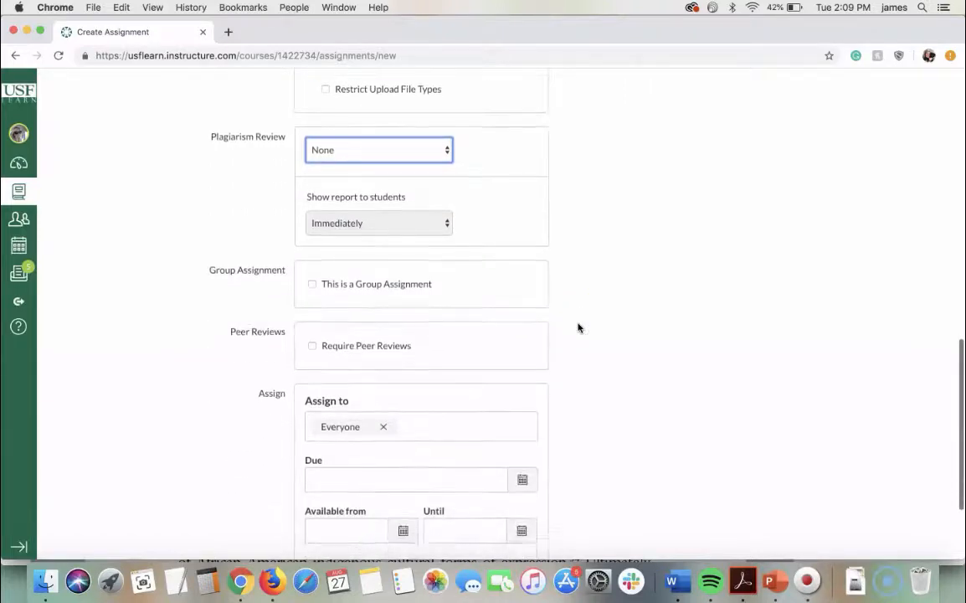
{"action": "scroll", "coordinate": [499, 265], "scroll_direction": "down", "scroll_amount": 2}
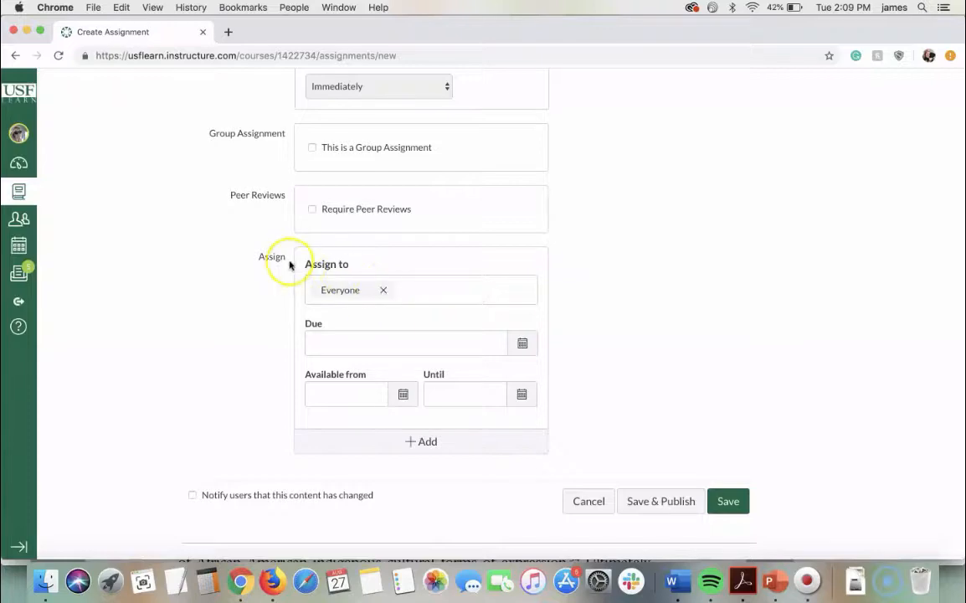
{"action": "left_click", "coordinate": [522, 343]}
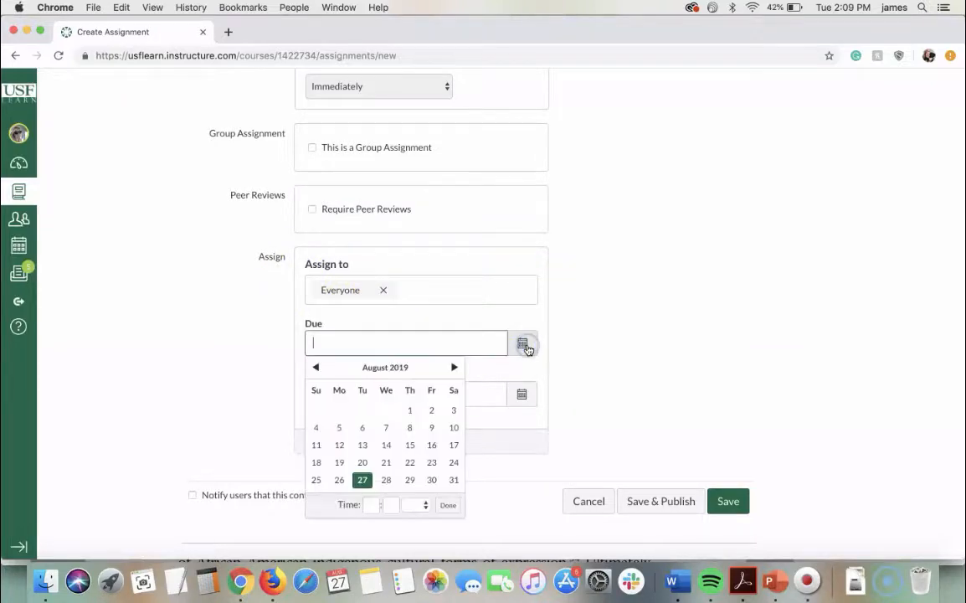
{"action": "left_click", "coordinate": [431, 479]}
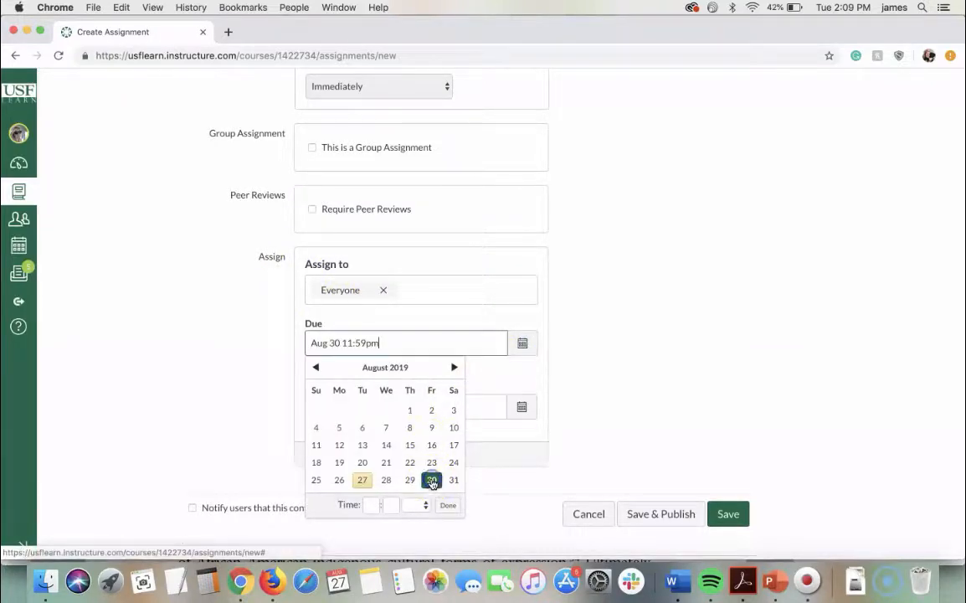
{"action": "left_click", "coordinate": [450, 504]}
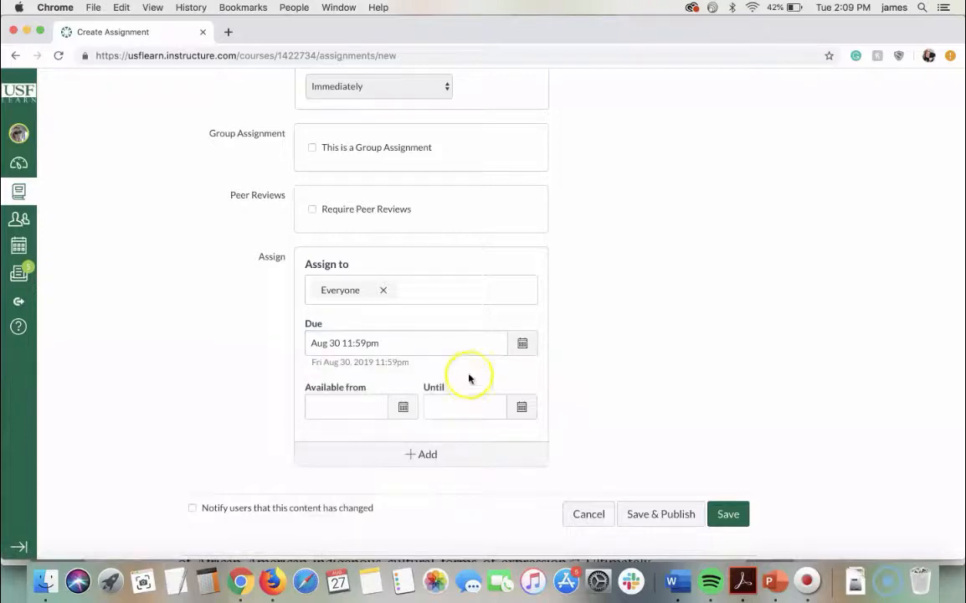
Step: Make the assignment available from Aug 25 at 12am until Aug 31 at 11:59pm
{"action": "left_click", "coordinate": [402, 410]}
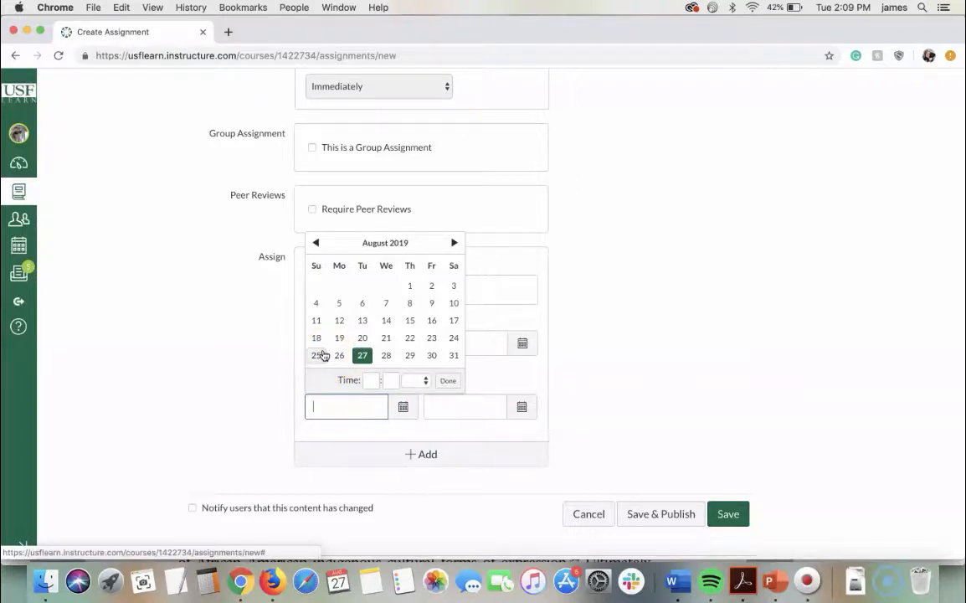
{"action": "left_click", "coordinate": [318, 354]}
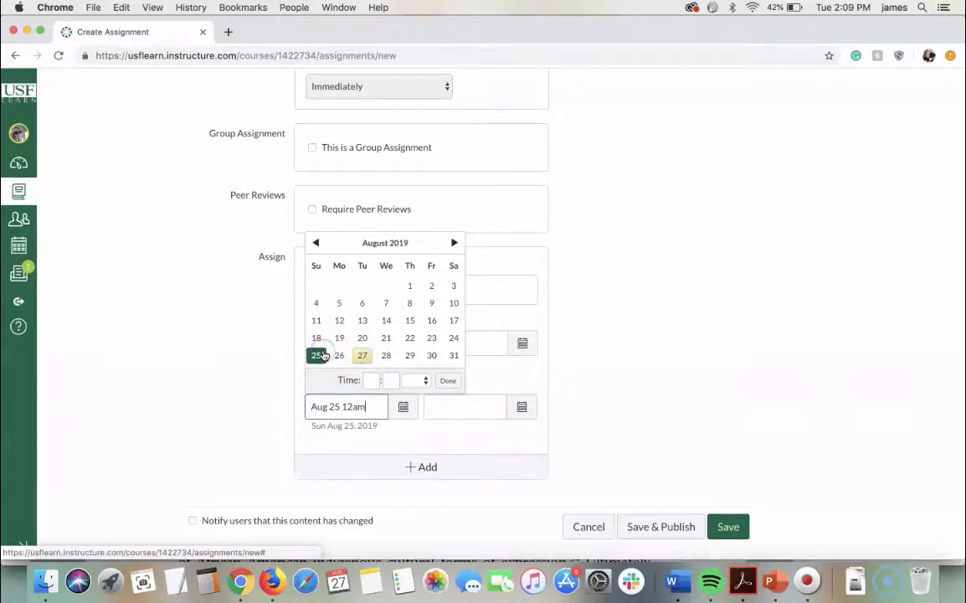
{"action": "left_click", "coordinate": [448, 380]}
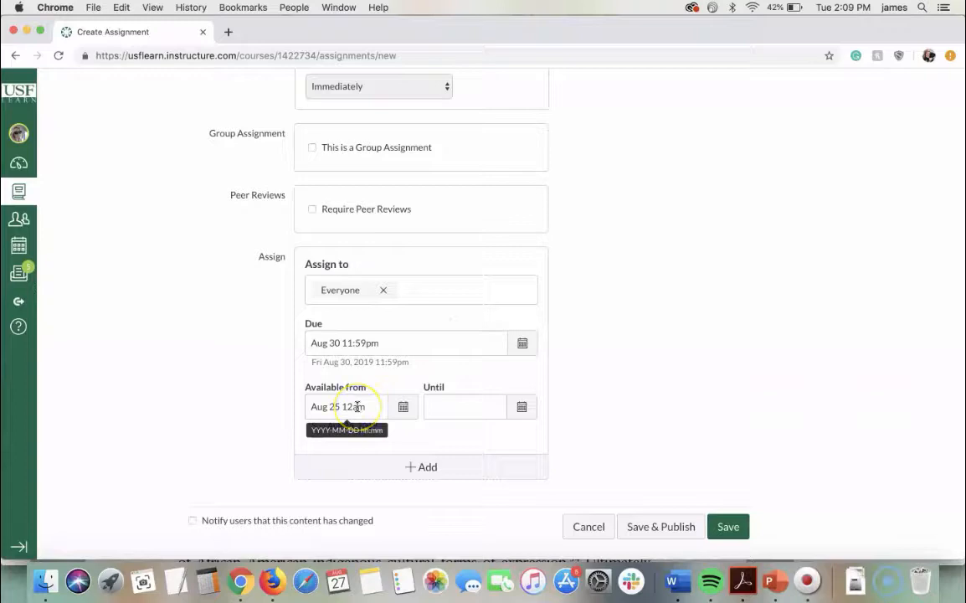
{"action": "left_click", "coordinate": [521, 407]}
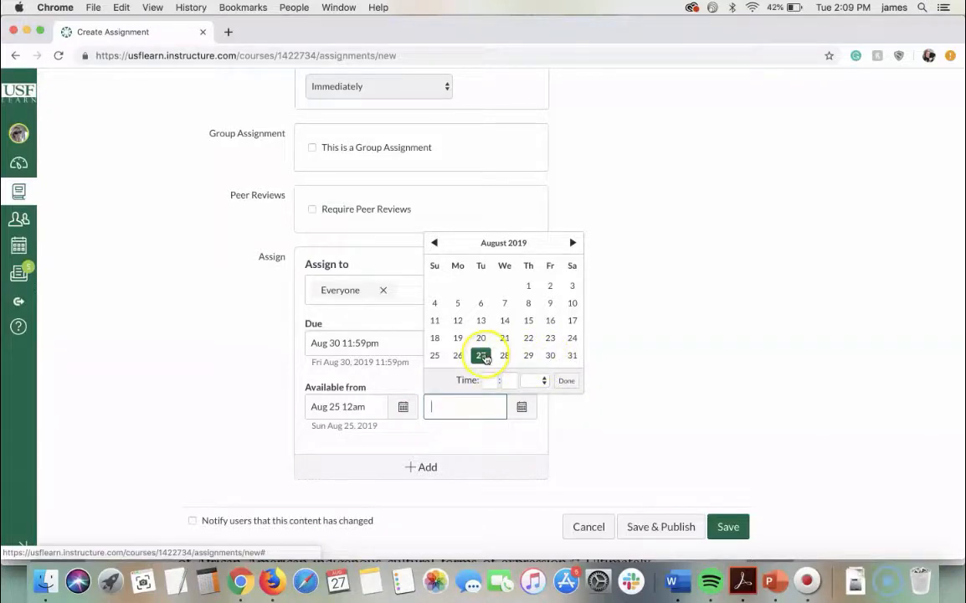
{"action": "left_click", "coordinate": [573, 358]}
{"action": "left_click", "coordinate": [566, 381]}
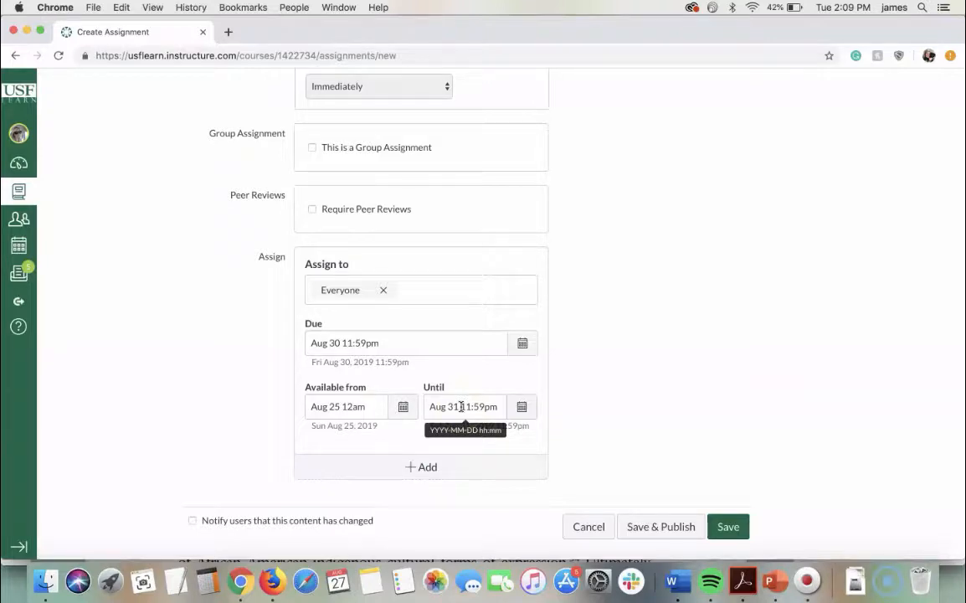
Step: Save the Homework 1 assignment and publish it
{"action": "left_click", "coordinate": [729, 527]}
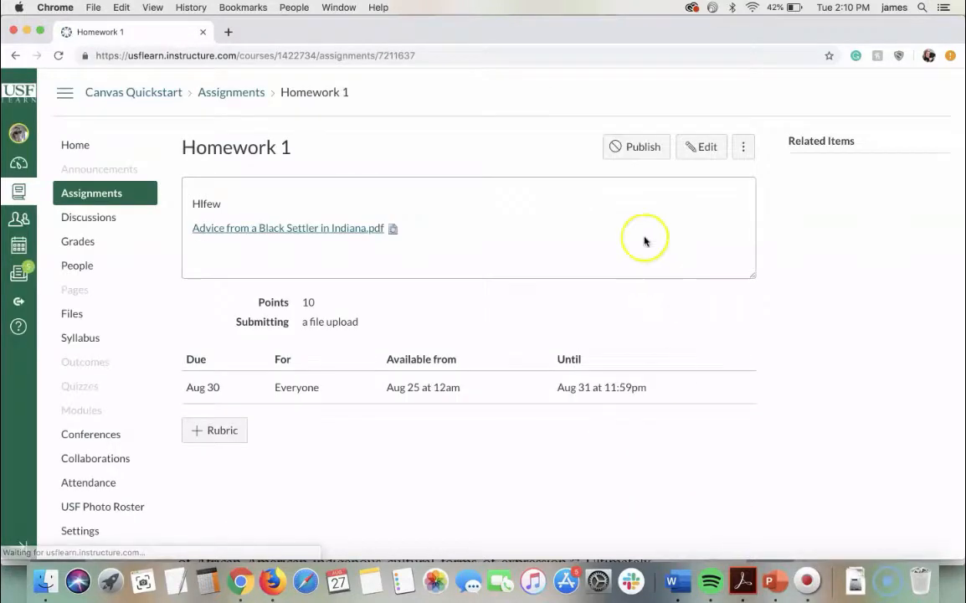
{"action": "left_click", "coordinate": [628, 148]}
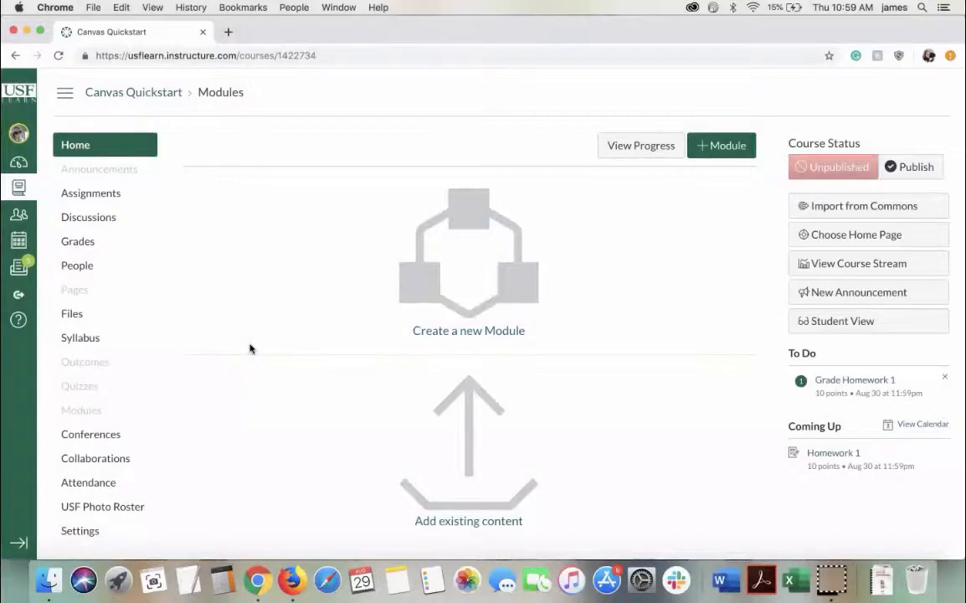
Step: Create a new course quiz named "Quiz" and enter "INghurie" as its instructions
{"action": "left_click", "coordinate": [87, 386]}
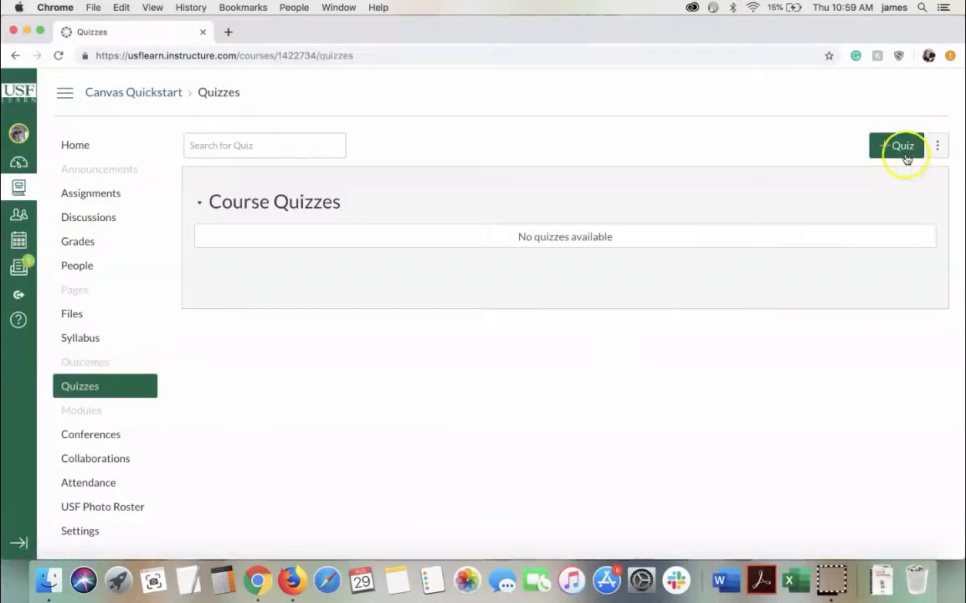
{"action": "left_click", "coordinate": [906, 156]}
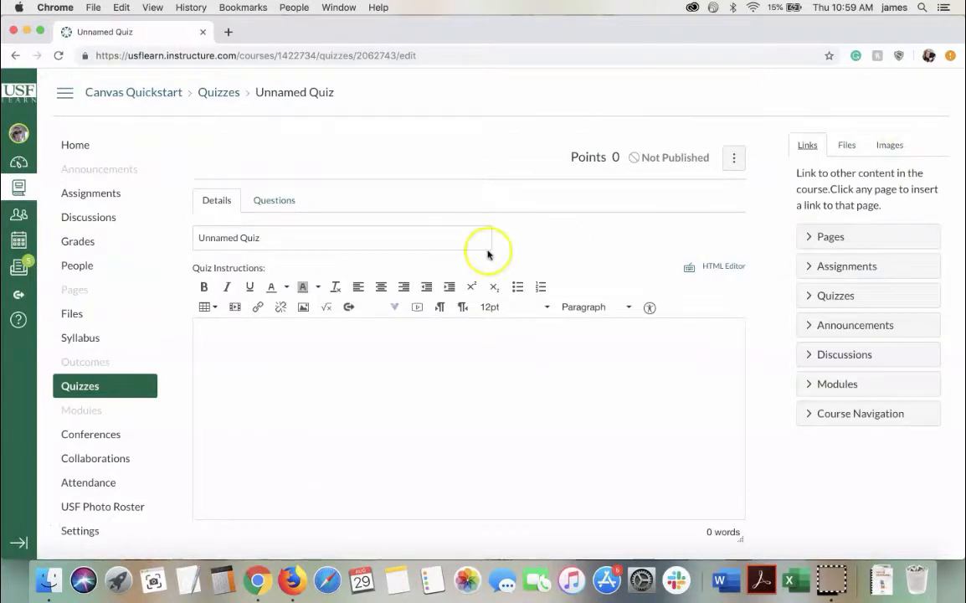
{"action": "double_click", "coordinate": [279, 237]}
{"action": "triple_click", "coordinate": [279, 238]}
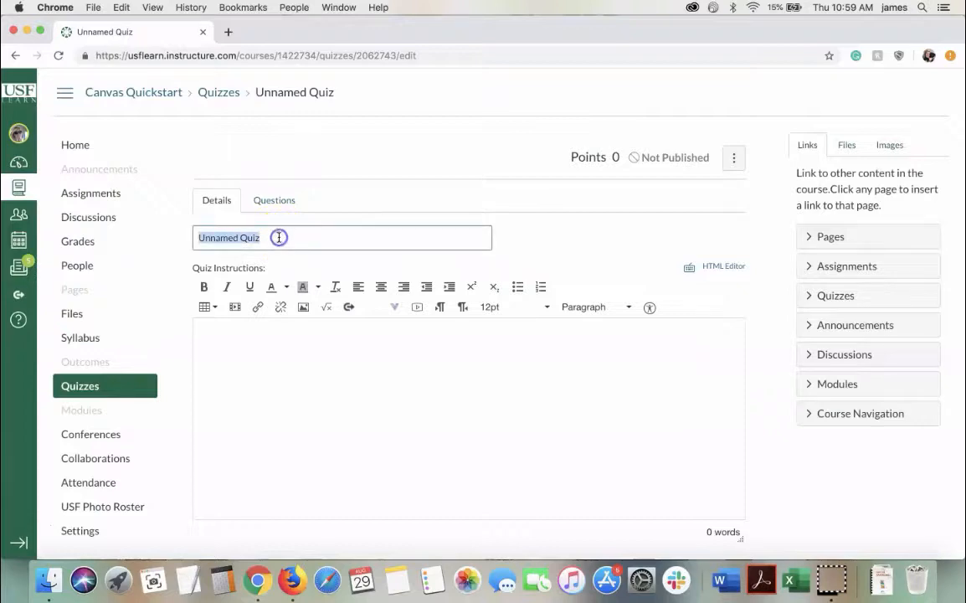
{"action": "type", "text": "Qu"}
{"action": "left_click", "coordinate": [251, 355]}
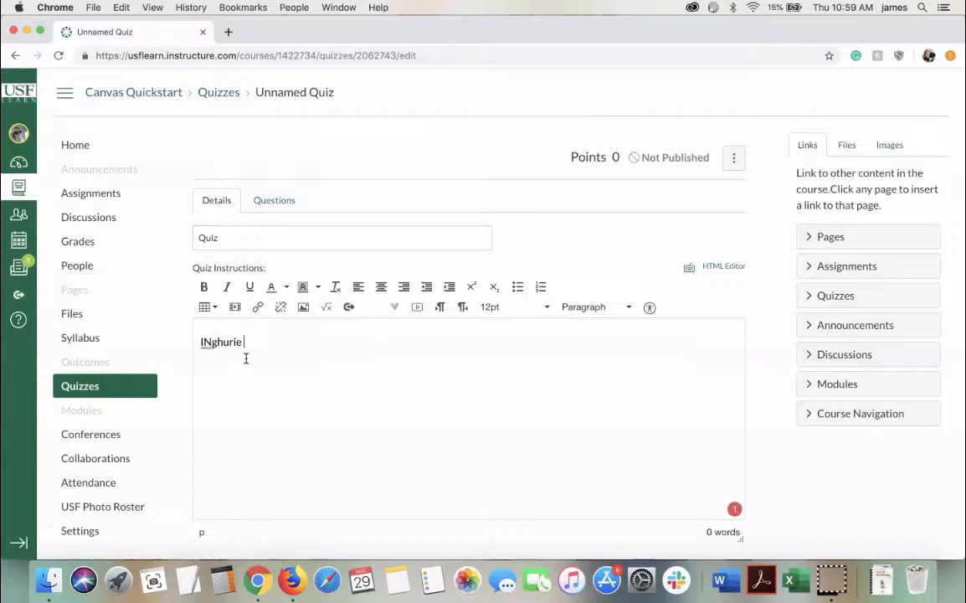
{"action": "type", "text": "INghurie"}
Step: Set the quiz type to Graded Quiz and enable a time limit of 30 minutes
{"action": "scroll", "coordinate": [335, 361], "scroll_direction": "down", "scroll_amount": 10}
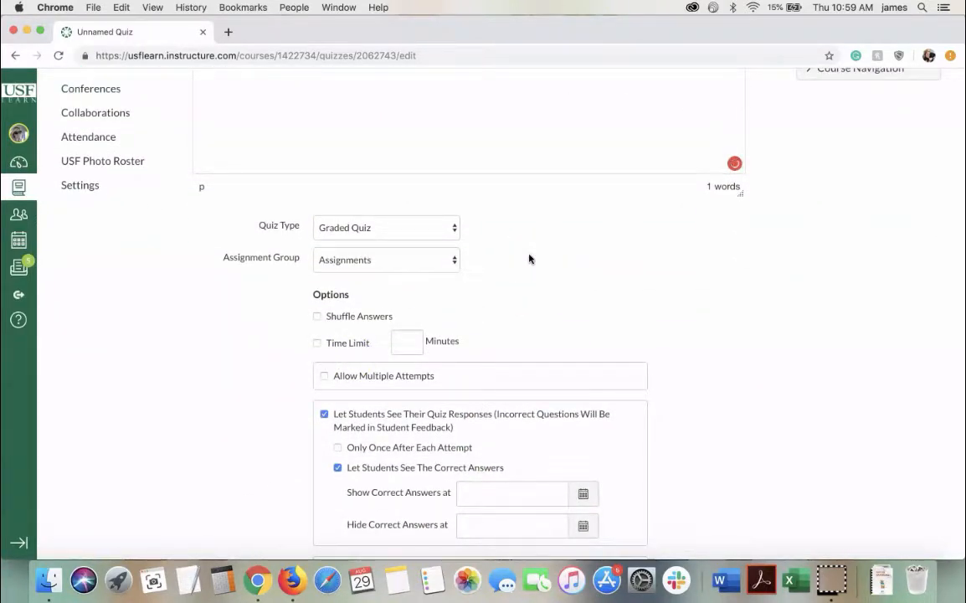
{"action": "left_click", "coordinate": [456, 228]}
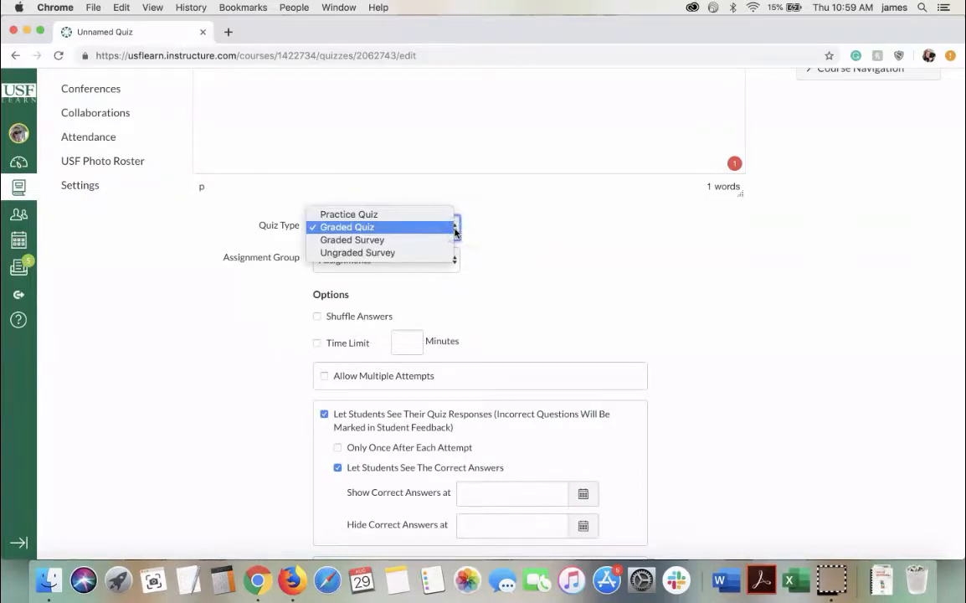
{"action": "left_click", "coordinate": [456, 228]}
{"action": "scroll", "coordinate": [533, 277], "scroll_direction": "down", "scroll_amount": 4}
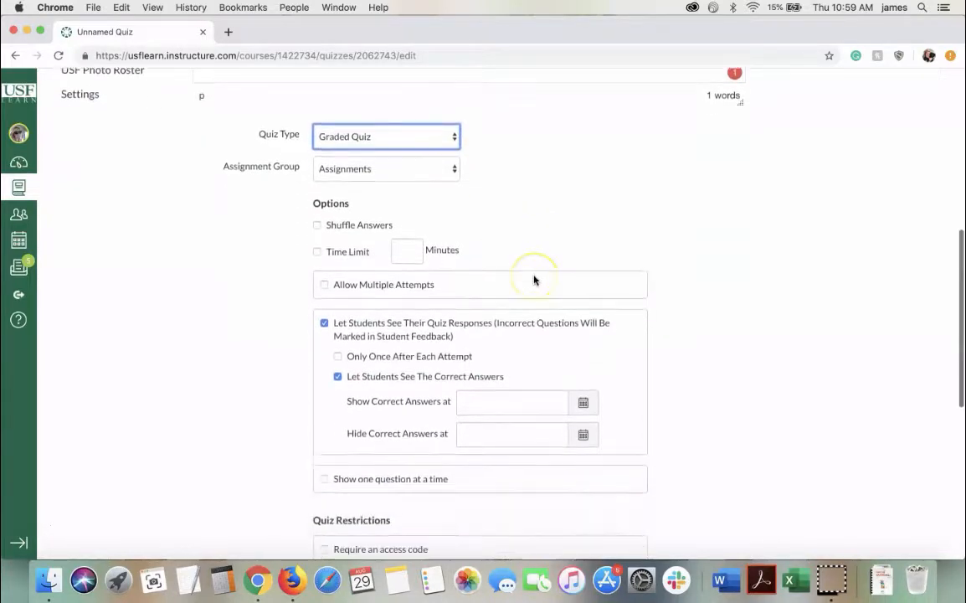
{"action": "left_click", "coordinate": [317, 226]}
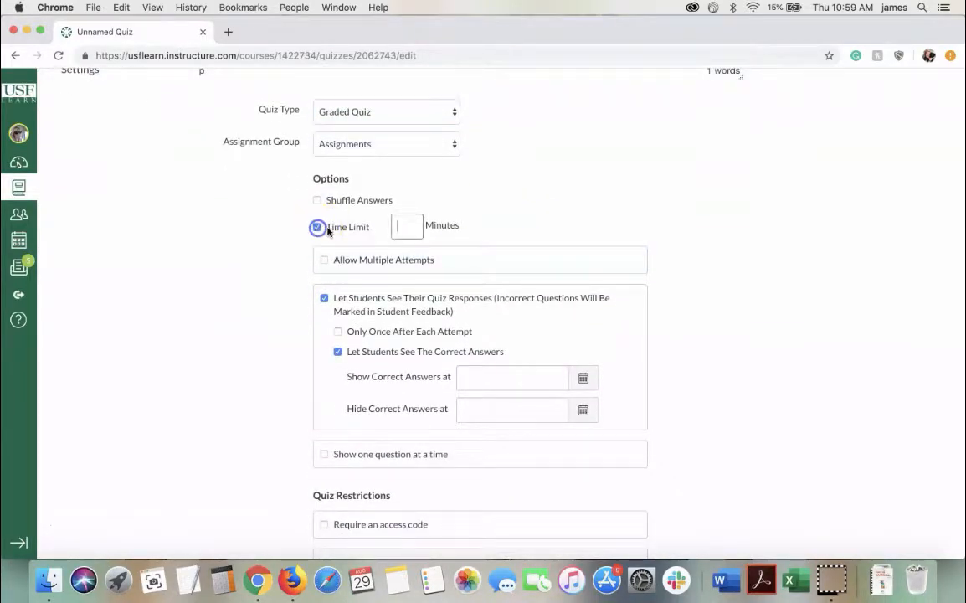
{"action": "left_click", "coordinate": [393, 230]}
{"action": "type", "text": "30"}
{"action": "scroll", "coordinate": [610, 267], "scroll_direction": "down", "scroll_amount": 2}
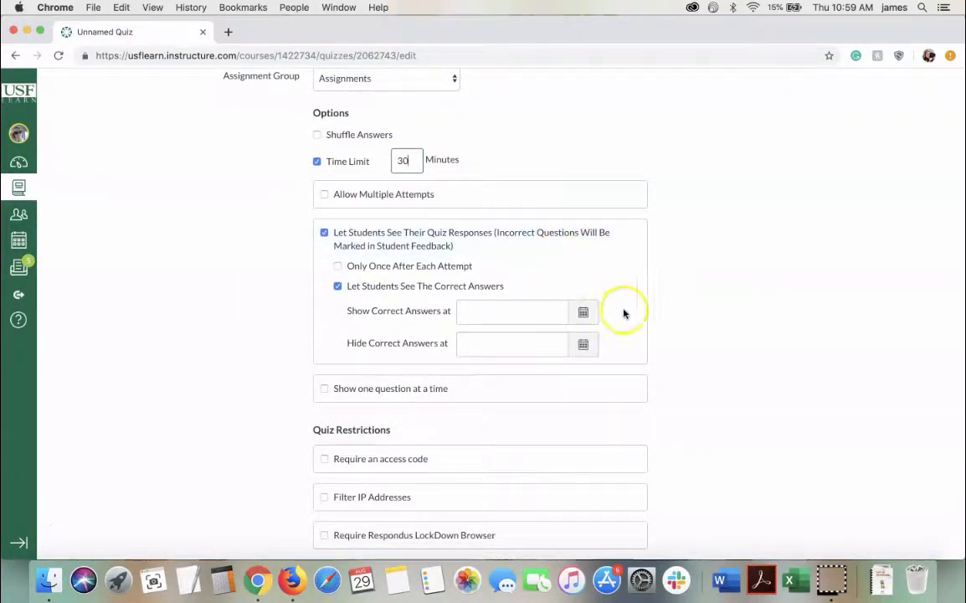
{"action": "scroll", "coordinate": [634, 331], "scroll_direction": "down", "scroll_amount": 2}
{"action": "scroll", "coordinate": [633, 331], "scroll_direction": "down", "scroll_amount": 4}
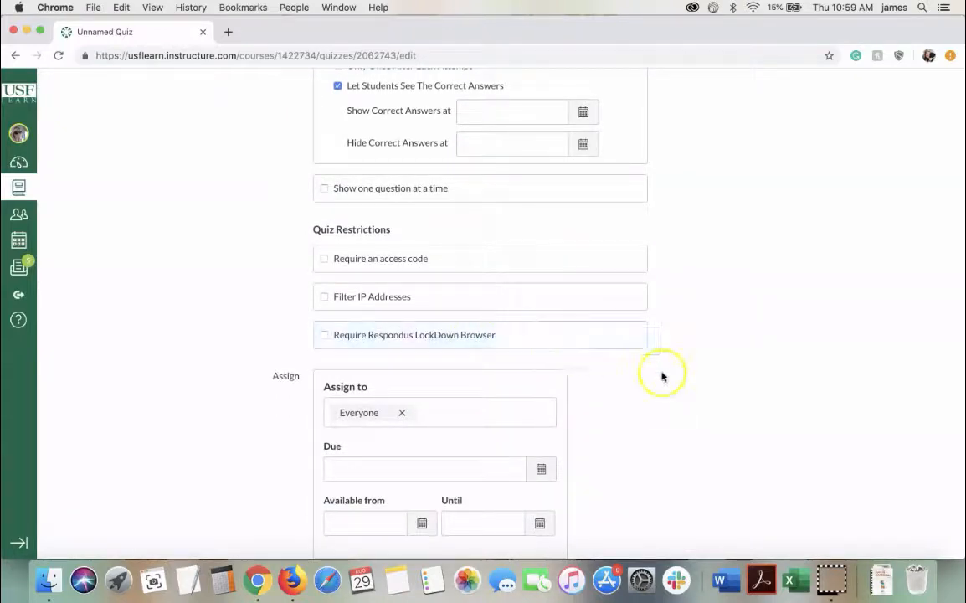
Step: Set the quiz due date to Aug 13 at 11:59pm for everyone
{"action": "scroll", "coordinate": [662, 375], "scroll_direction": "down", "scroll_amount": 2}
{"action": "scroll", "coordinate": [661, 377], "scroll_direction": "down", "scroll_amount": 1}
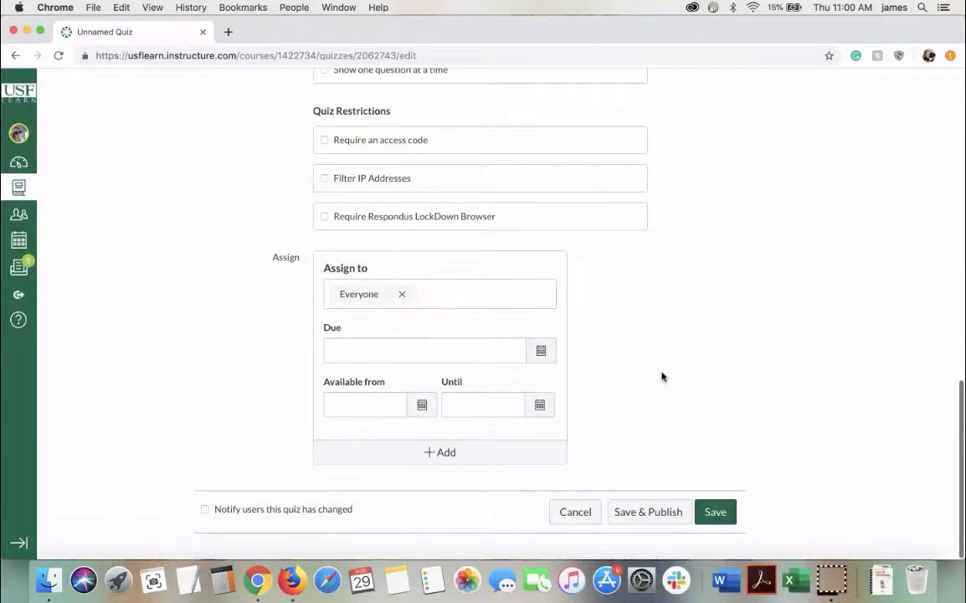
{"action": "left_click", "coordinate": [540, 349]}
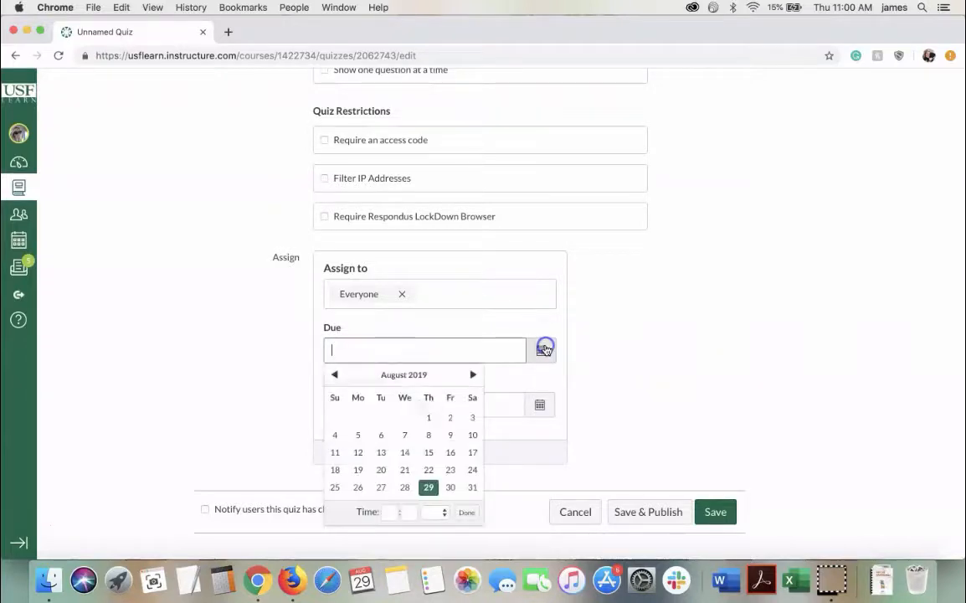
{"action": "left_click", "coordinate": [382, 453]}
{"action": "left_click", "coordinate": [468, 515]}
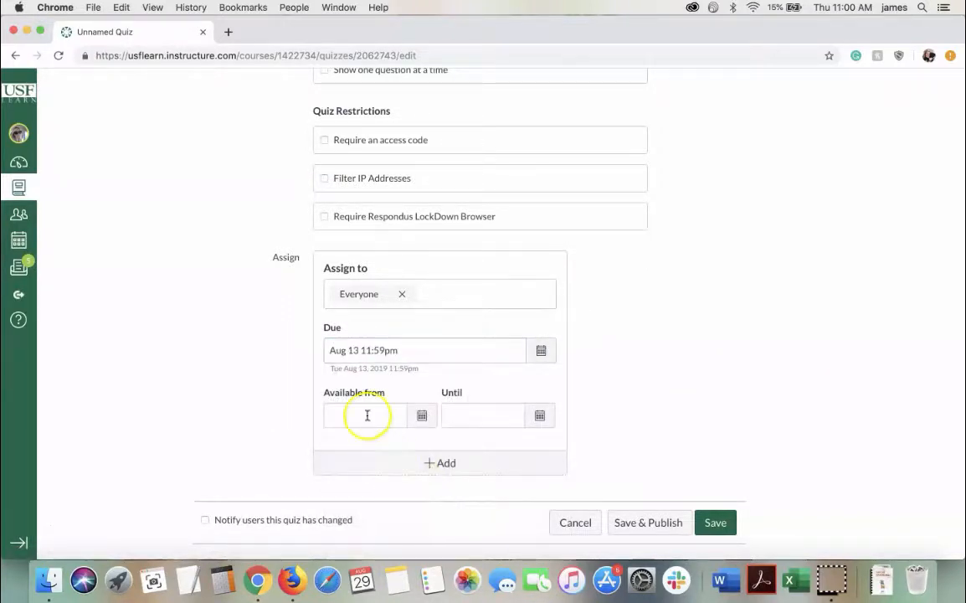
Step: Add a Multiple Choice question to the quiz with the text "What is my favortie color"
{"action": "scroll", "coordinate": [607, 437], "scroll_direction": "up", "scroll_amount": 10}
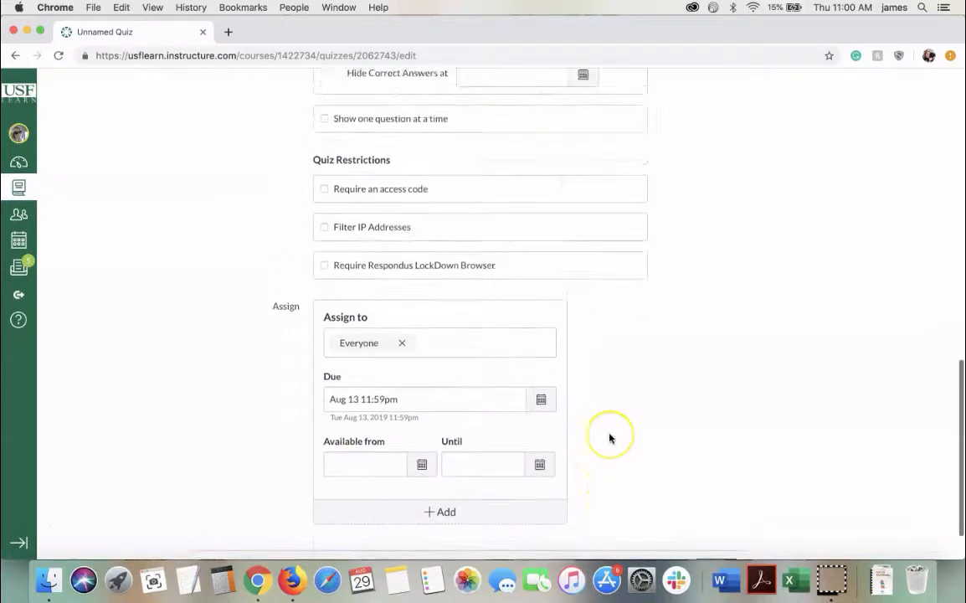
{"action": "scroll", "coordinate": [609, 437], "scroll_direction": "up", "scroll_amount": 5}
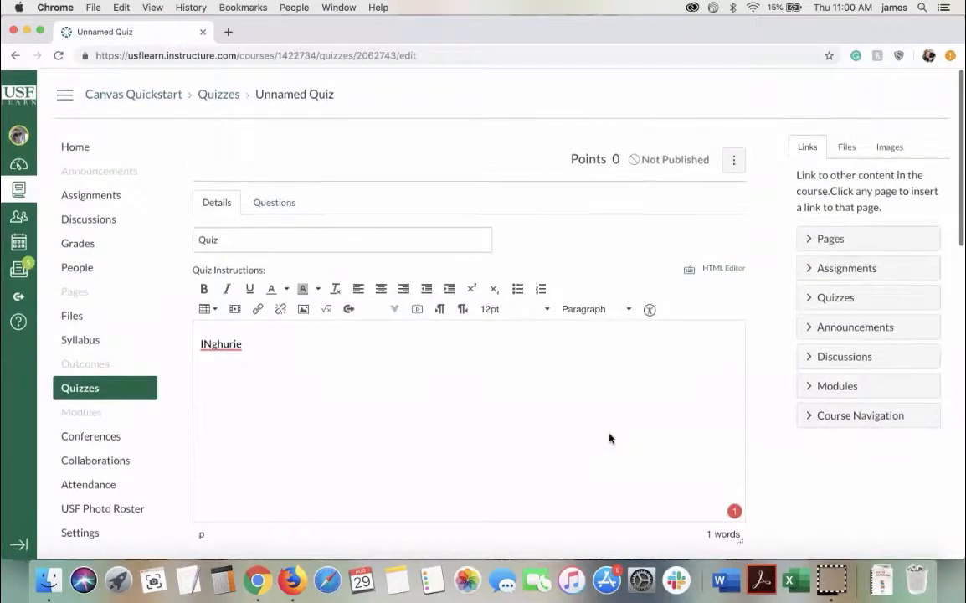
{"action": "left_click", "coordinate": [283, 202]}
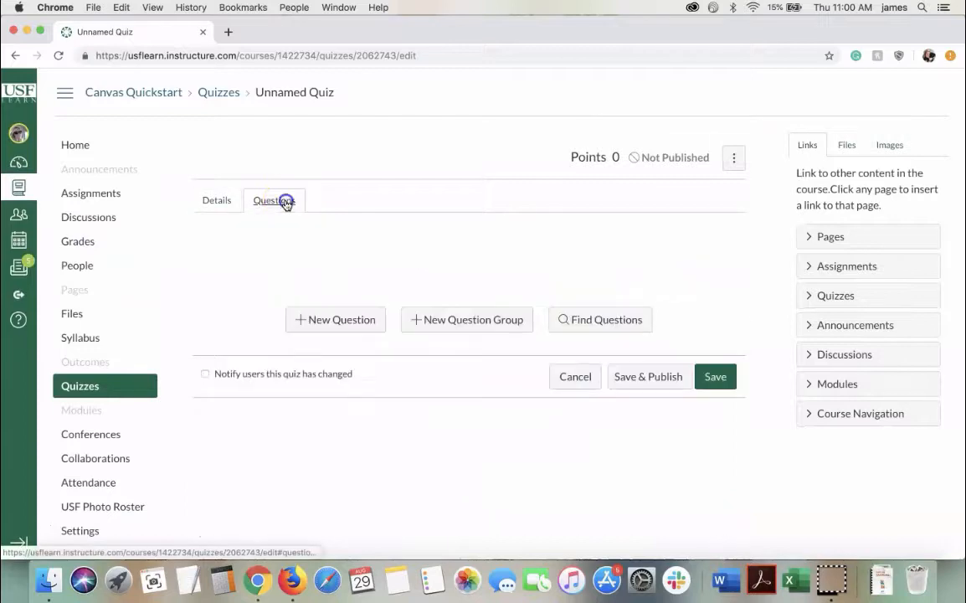
{"action": "left_click", "coordinate": [337, 320]}
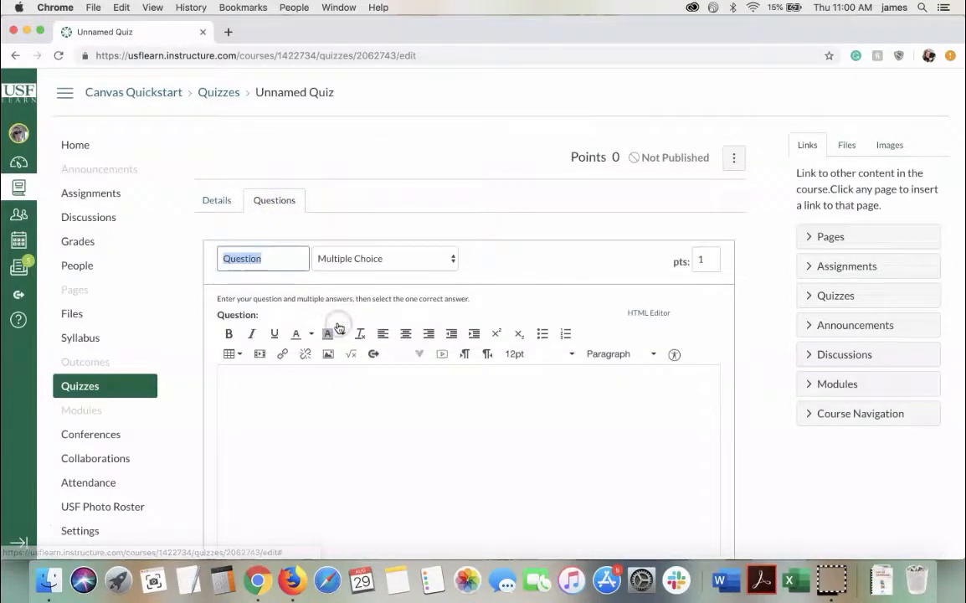
{"action": "left_click", "coordinate": [422, 261]}
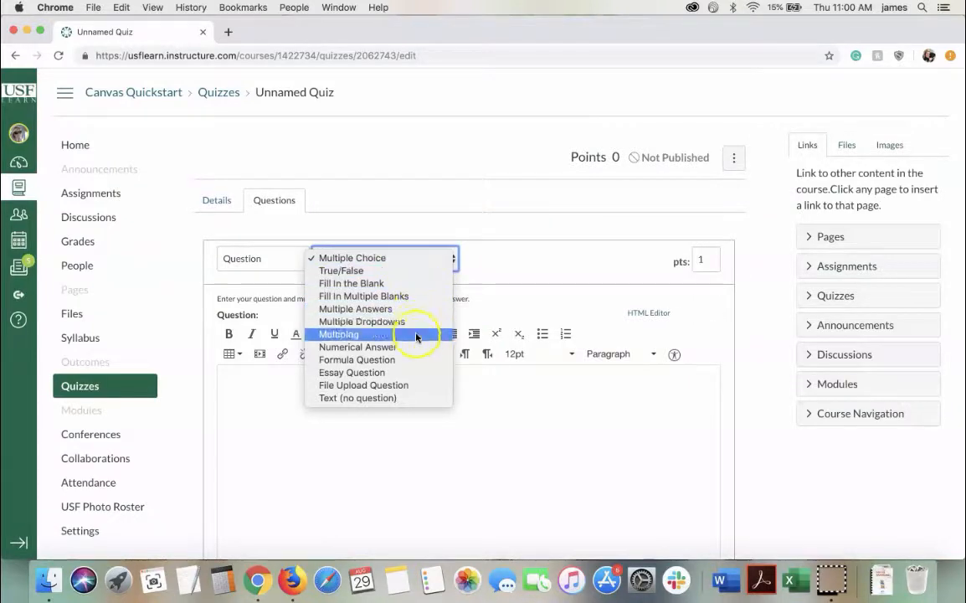
{"action": "left_click", "coordinate": [396, 253]}
{"action": "scroll", "coordinate": [495, 263], "scroll_direction": "down", "scroll_amount": 2}
{"action": "scroll", "coordinate": [496, 263], "scroll_direction": "down", "scroll_amount": 1}
{"action": "left_click", "coordinate": [313, 302]}
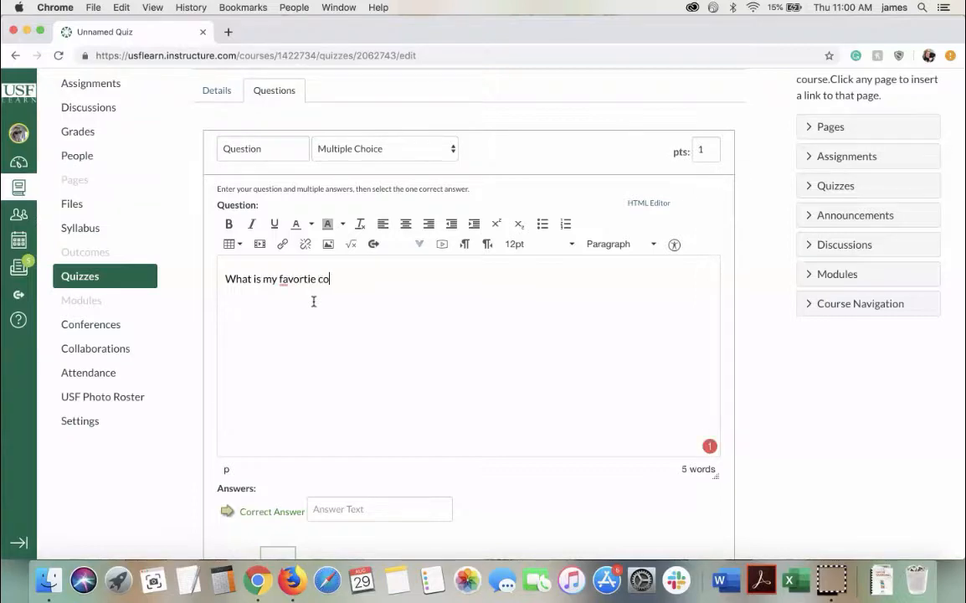
Step: Enter Red, Blue and Green as the question's possible answers and mark Blue as the correct one
{"action": "scroll", "coordinate": [335, 318], "scroll_direction": "down", "scroll_amount": 5}
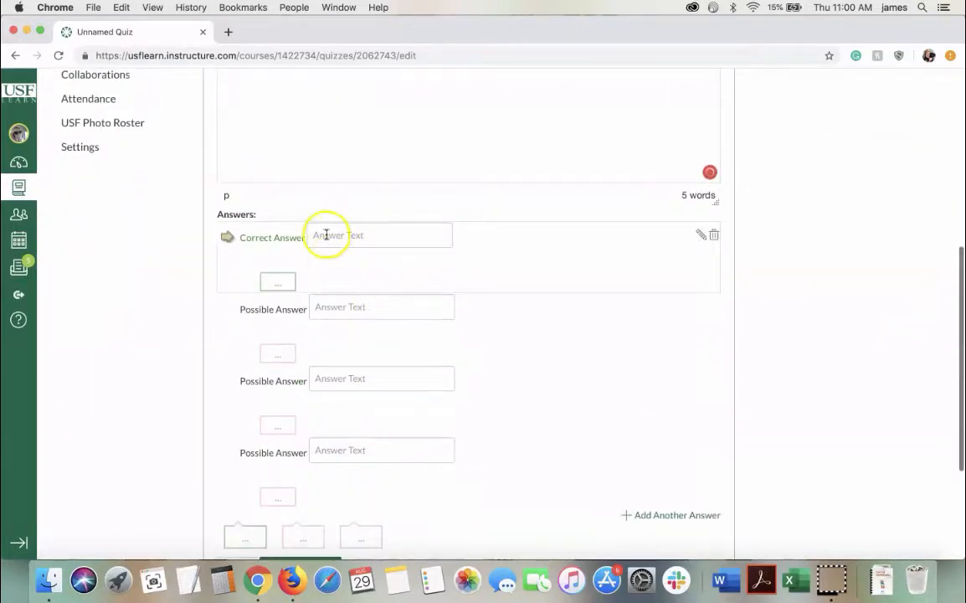
{"action": "left_click", "coordinate": [326, 235]}
{"action": "type", "text": "Red"}
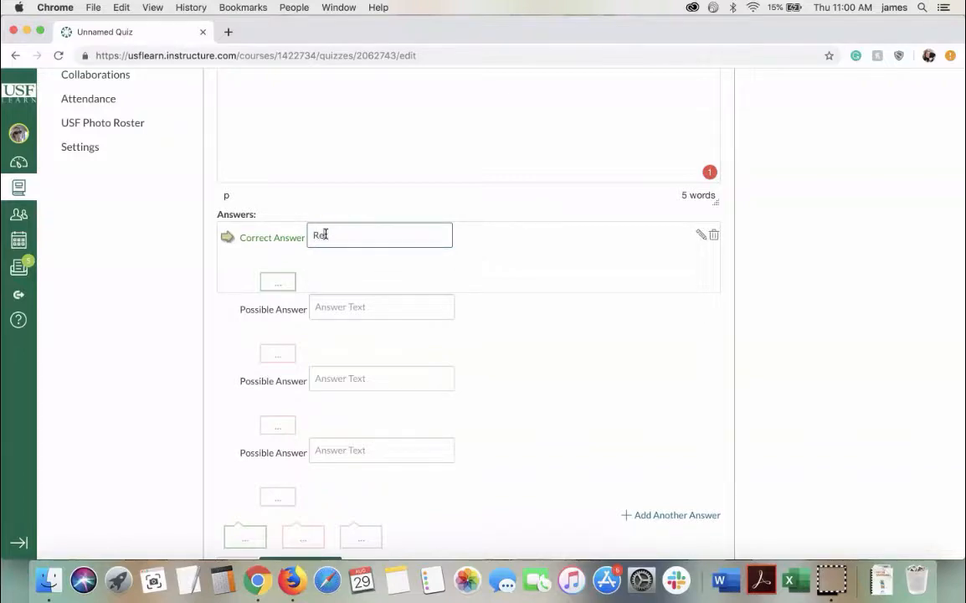
{"action": "left_click", "coordinate": [320, 318]}
{"action": "type", "text": "Blue"}
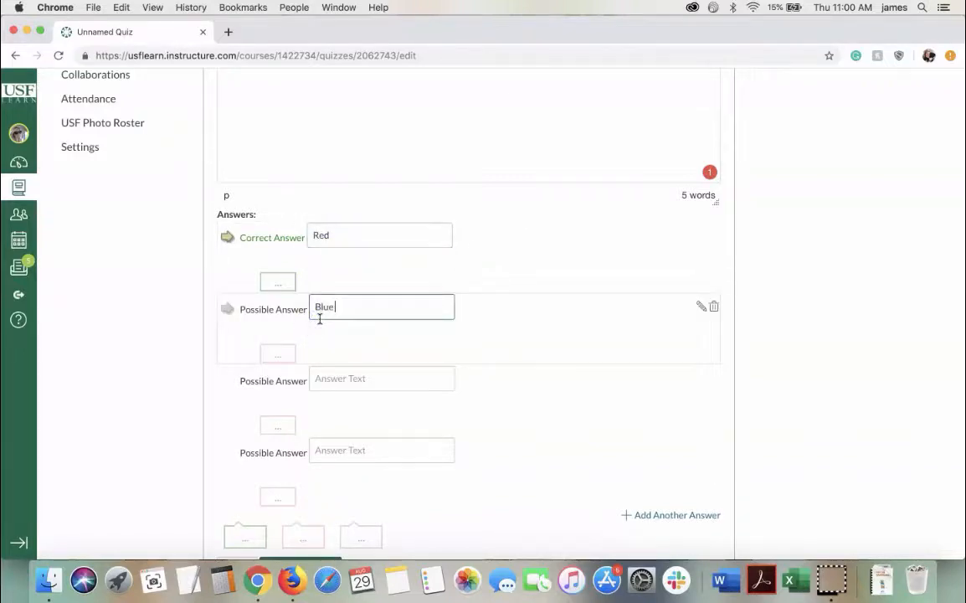
{"action": "left_click", "coordinate": [319, 380]}
{"action": "type", "text": "Green"}
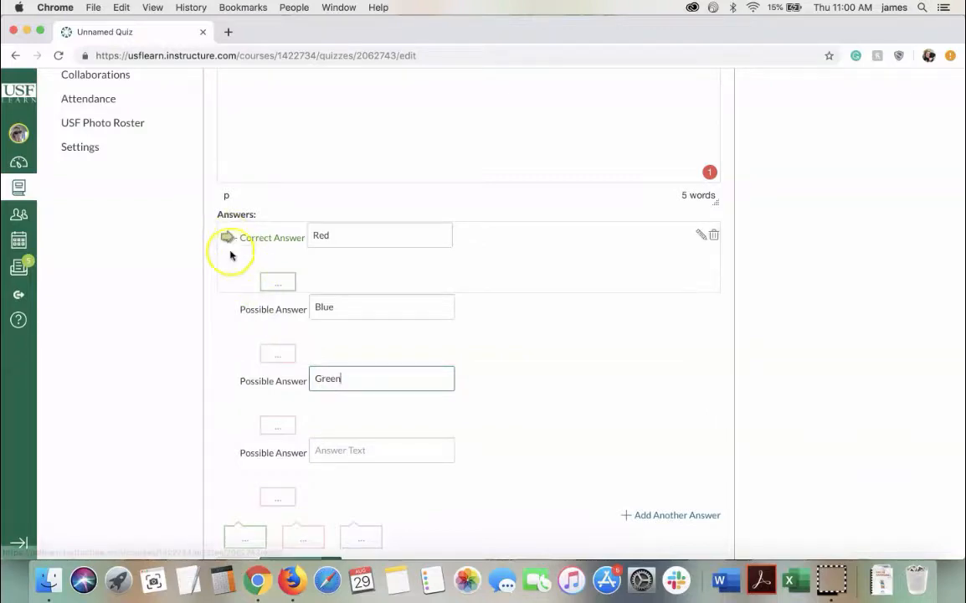
{"action": "left_click", "coordinate": [228, 311]}
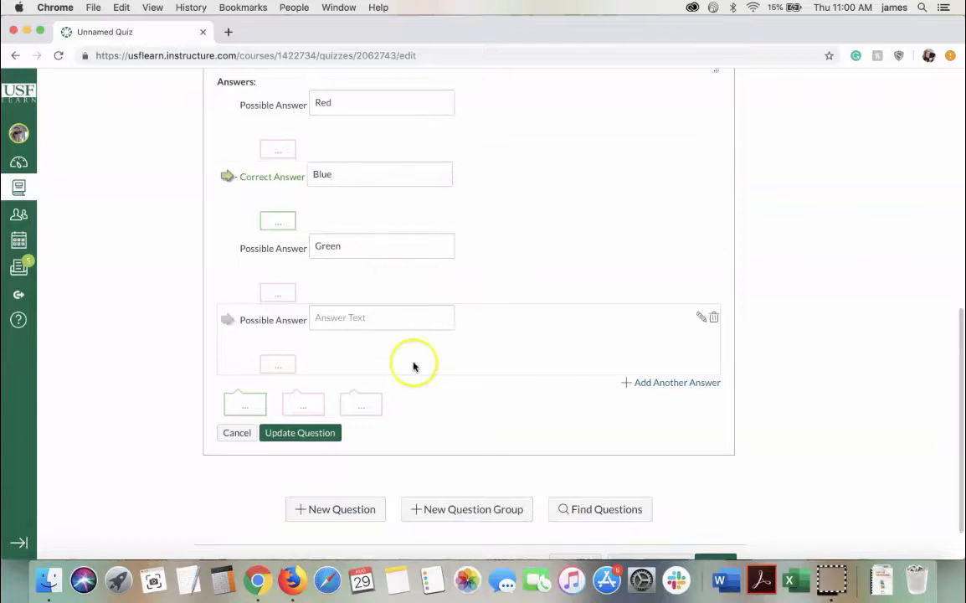
Step: Save the favorite color question, then save and publish the quiz
{"action": "scroll", "coordinate": [413, 367], "scroll_direction": "down", "scroll_amount": 2}
{"action": "left_click", "coordinate": [268, 390]}
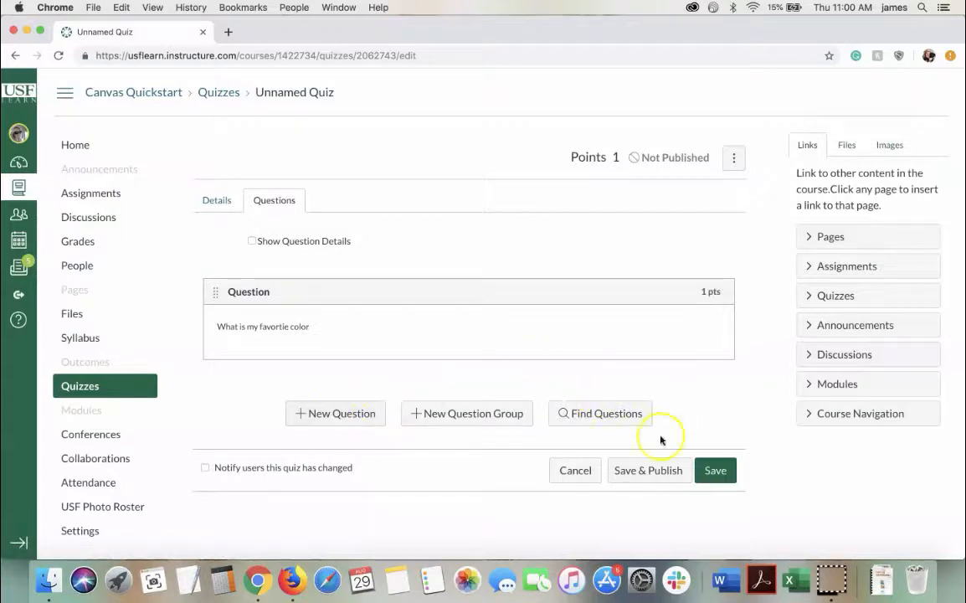
{"action": "left_click", "coordinate": [654, 471]}
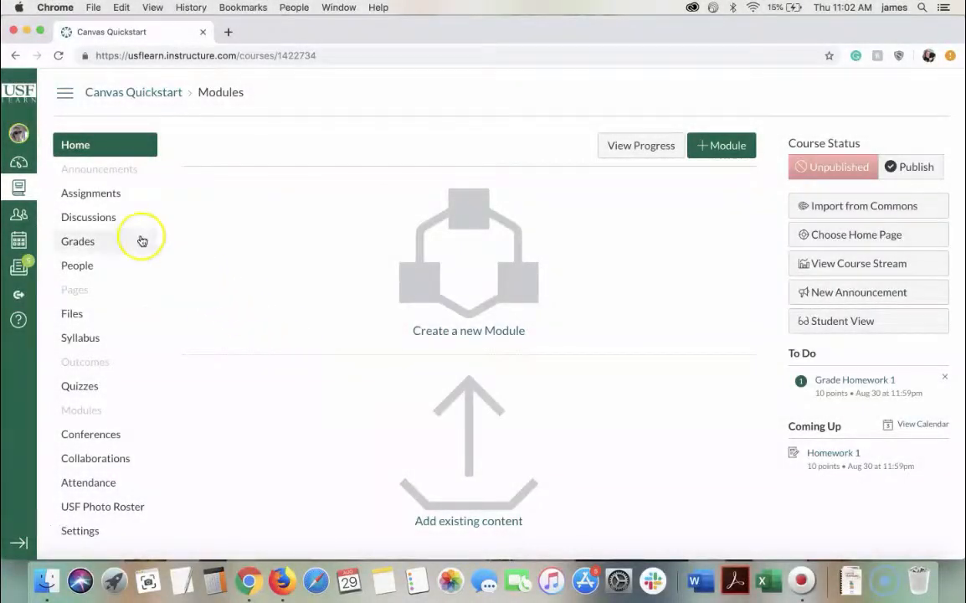
Step: Start a new course discussion titled "Discussion 1" and enter placeholder text beginning with "hfduis" as its body
{"action": "left_click", "coordinate": [108, 218]}
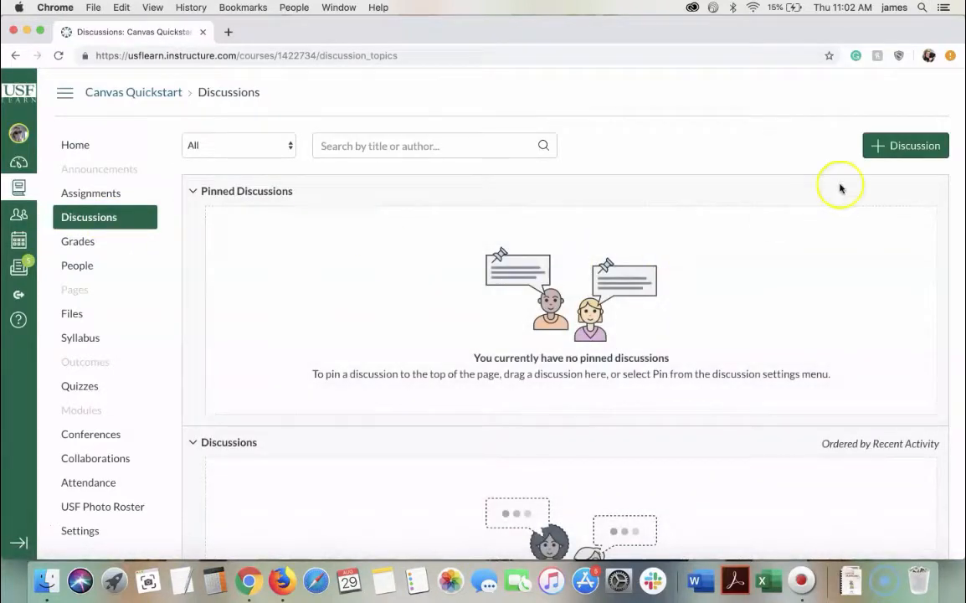
{"action": "left_click", "coordinate": [895, 154]}
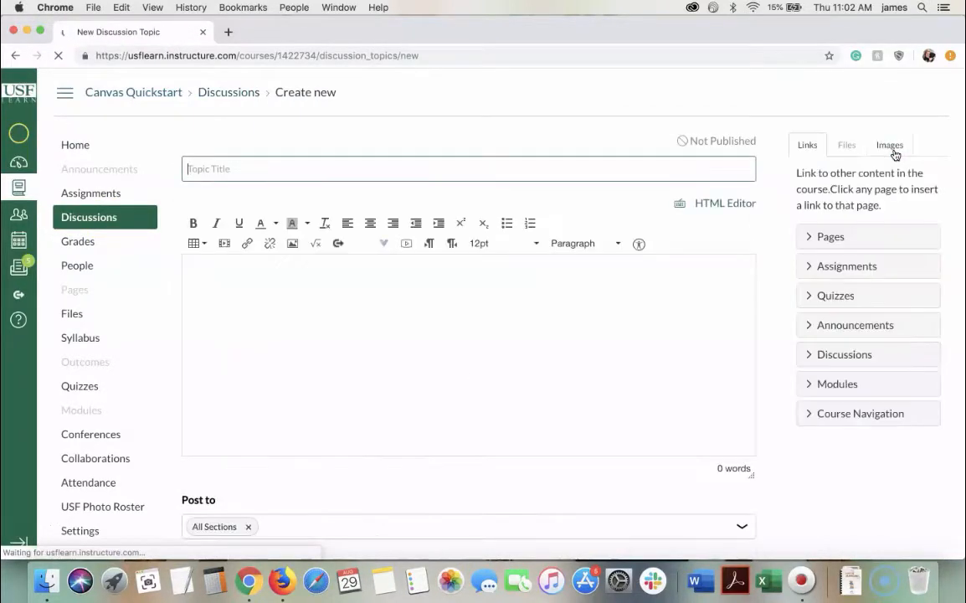
{"action": "left_click", "coordinate": [260, 168]}
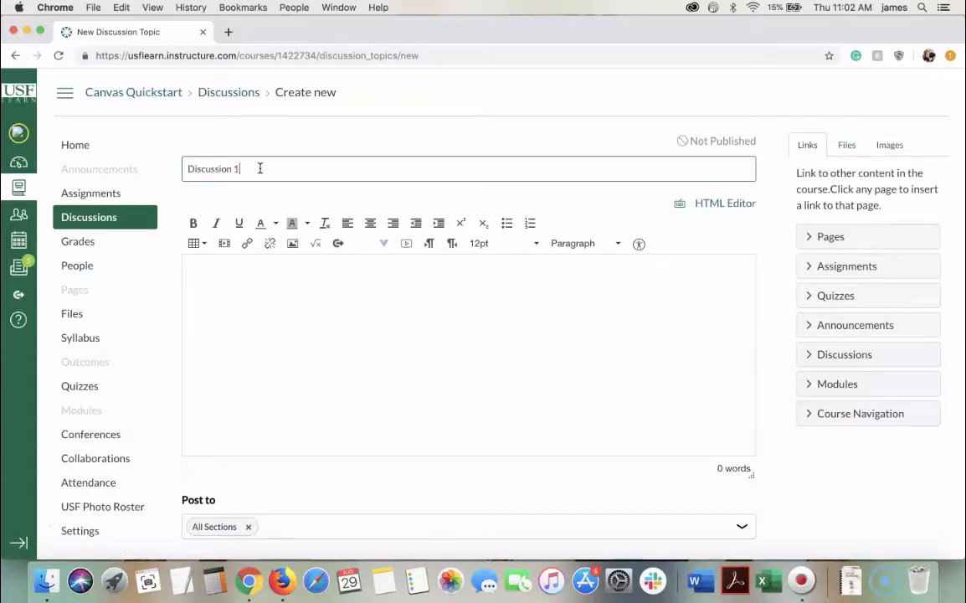
{"action": "left_click", "coordinate": [243, 297]}
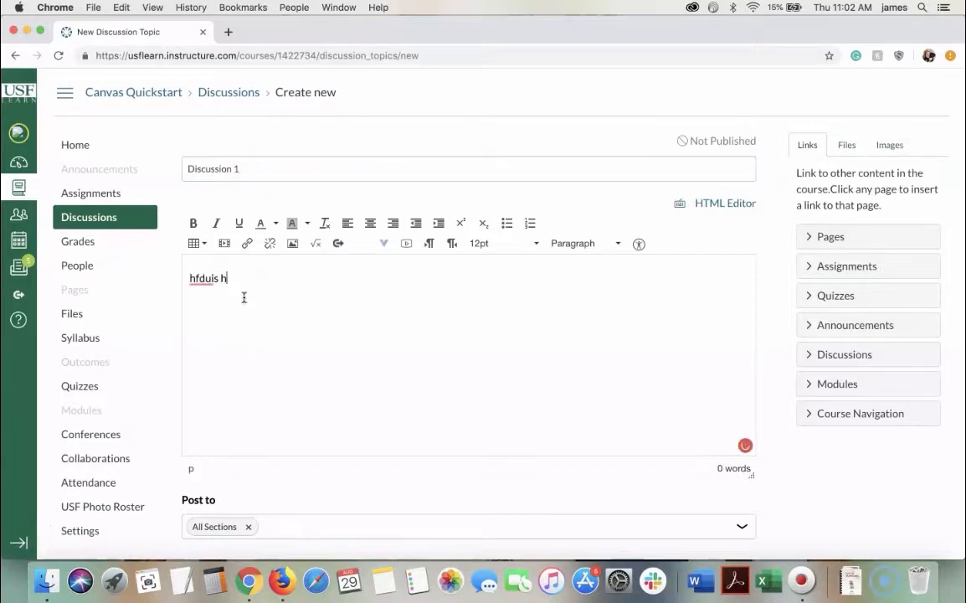
Step: Allow threaded replies in the discussion and make it graded
{"action": "scroll", "coordinate": [337, 331], "scroll_direction": "down", "scroll_amount": 8}
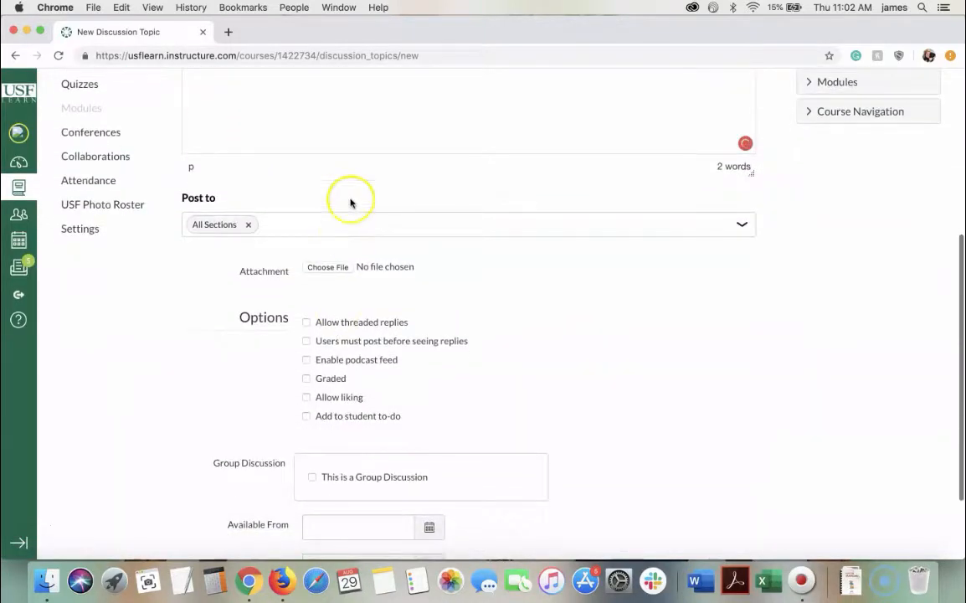
{"action": "scroll", "coordinate": [471, 319], "scroll_direction": "down", "scroll_amount": 1}
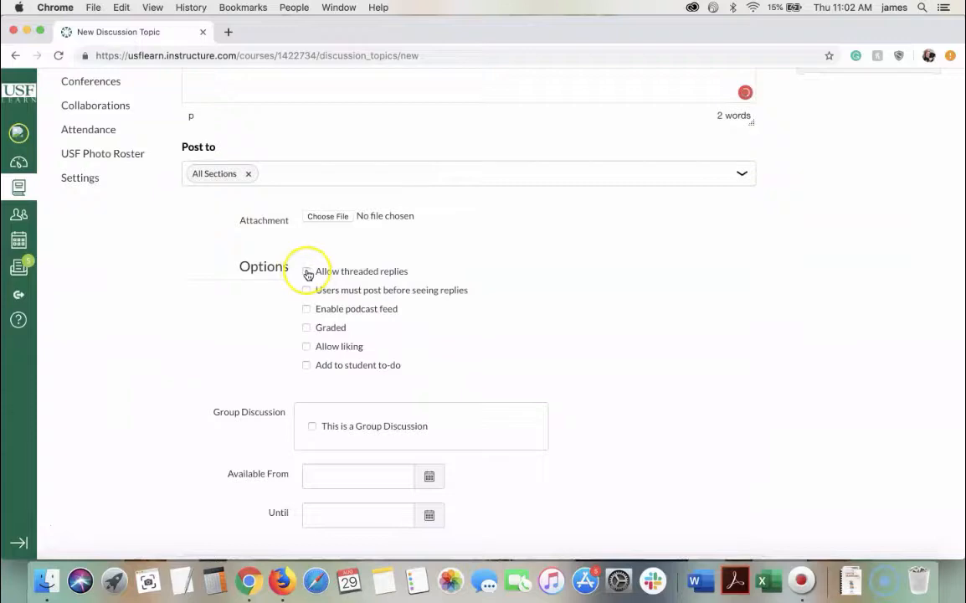
{"action": "scroll", "coordinate": [479, 338], "scroll_direction": "down", "scroll_amount": 1}
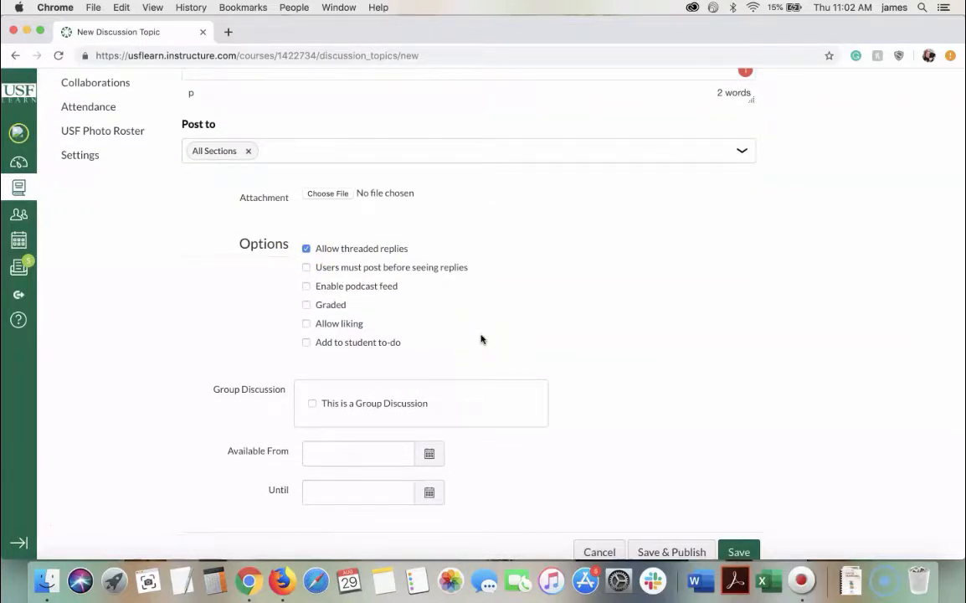
{"action": "scroll", "coordinate": [468, 331], "scroll_direction": "down", "scroll_amount": 1}
{"action": "left_click", "coordinate": [306, 295]}
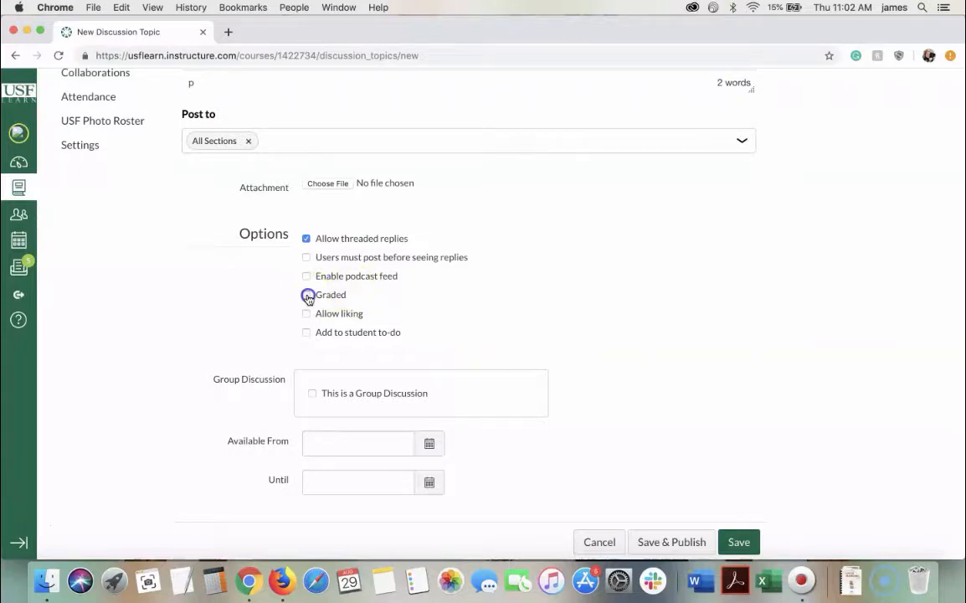
Step: Set the discussion's possible points to 10
{"action": "scroll", "coordinate": [308, 297], "scroll_direction": "down", "scroll_amount": 2}
{"action": "scroll", "coordinate": [476, 334], "scroll_direction": "down", "scroll_amount": 2}
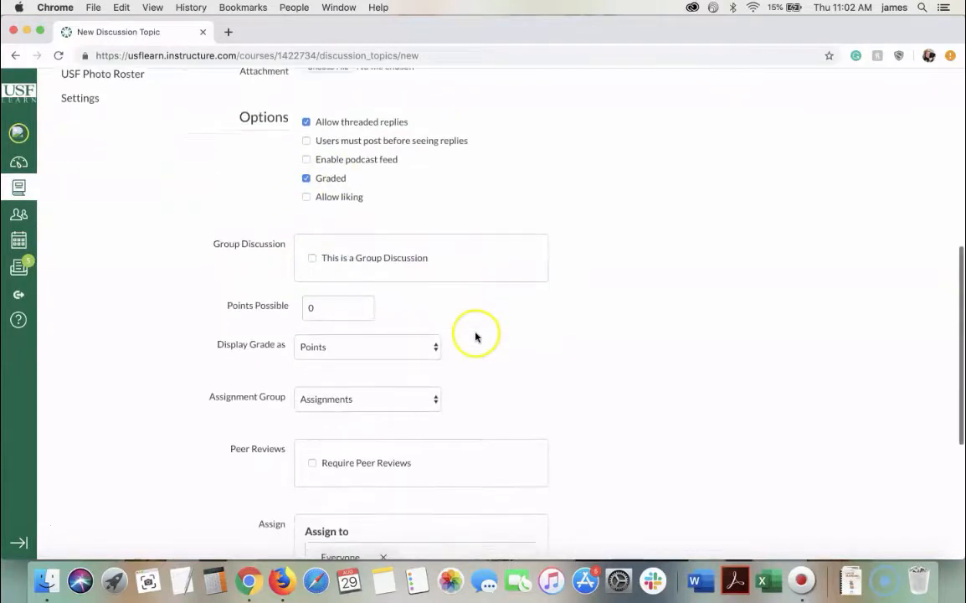
{"action": "left_click", "coordinate": [329, 301]}
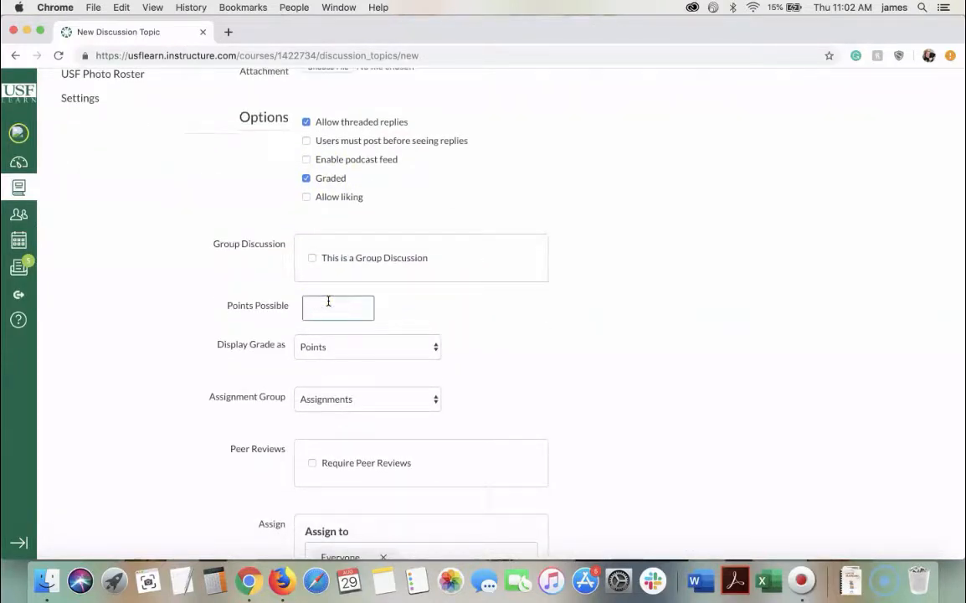
Step: Set the discussion's due date to Aug 30 at 11:59pm, then save and publish it
{"action": "scroll", "coordinate": [536, 340], "scroll_direction": "down", "scroll_amount": 3}
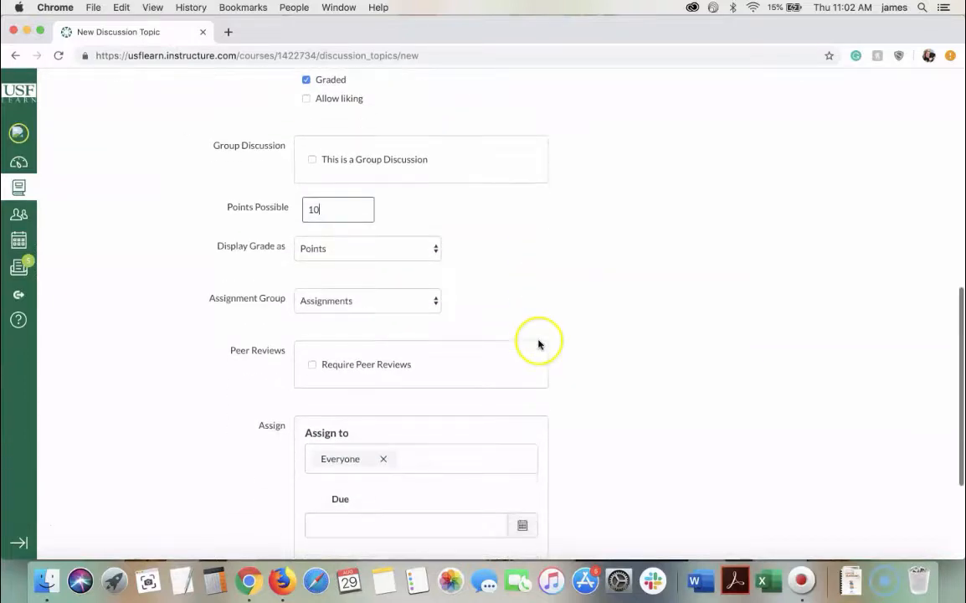
{"action": "scroll", "coordinate": [510, 310], "scroll_direction": "down", "scroll_amount": 2}
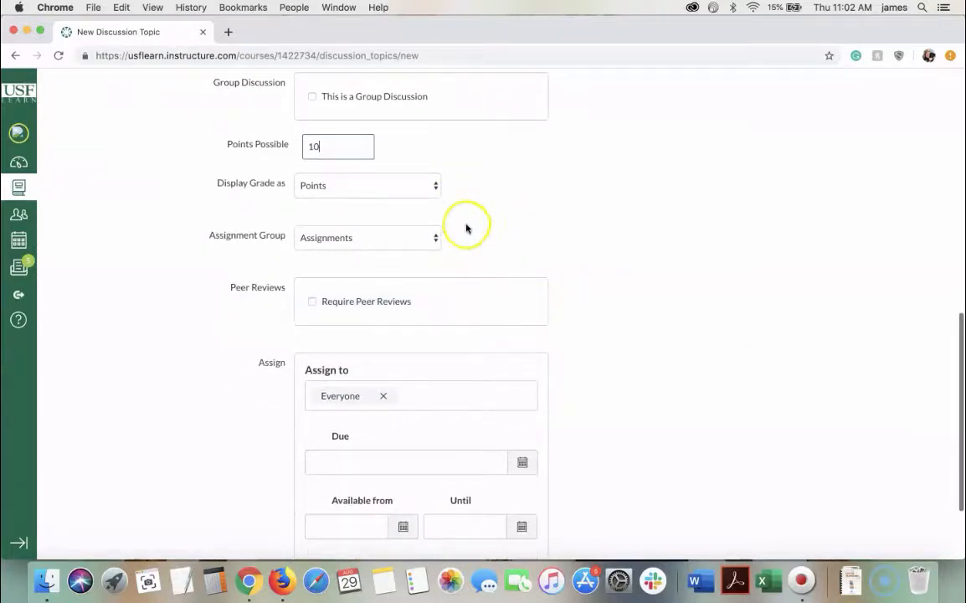
{"action": "scroll", "coordinate": [525, 337], "scroll_direction": "down", "scroll_amount": 3}
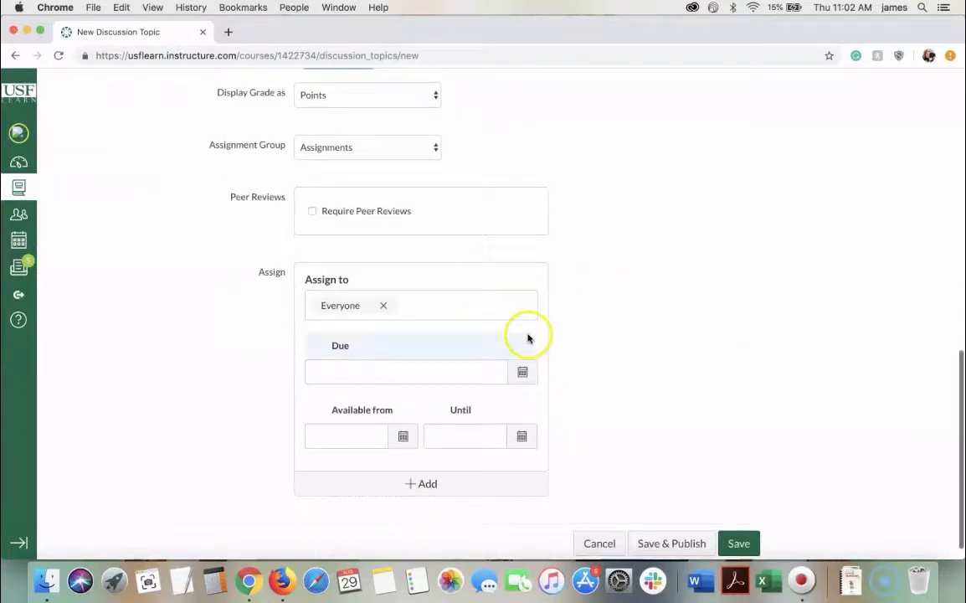
{"action": "left_click", "coordinate": [352, 371]}
{"action": "left_click", "coordinate": [523, 372]}
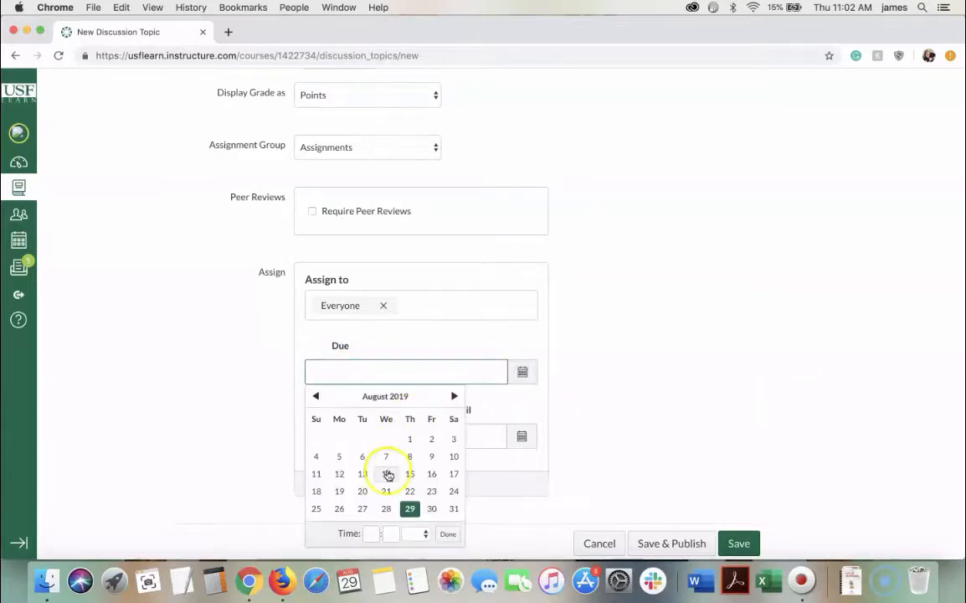
{"action": "left_click", "coordinate": [432, 508]}
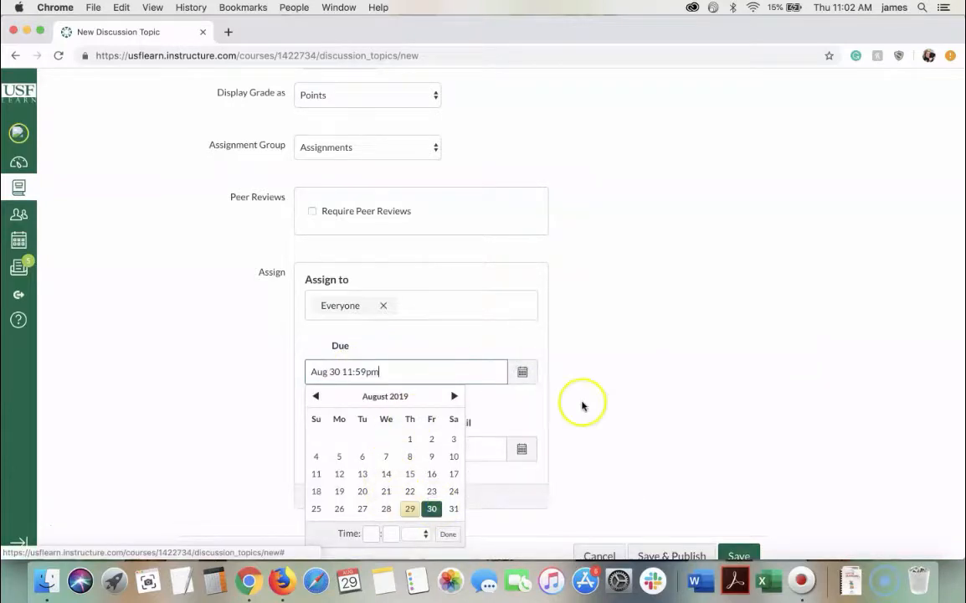
{"action": "left_click", "coordinate": [633, 400]}
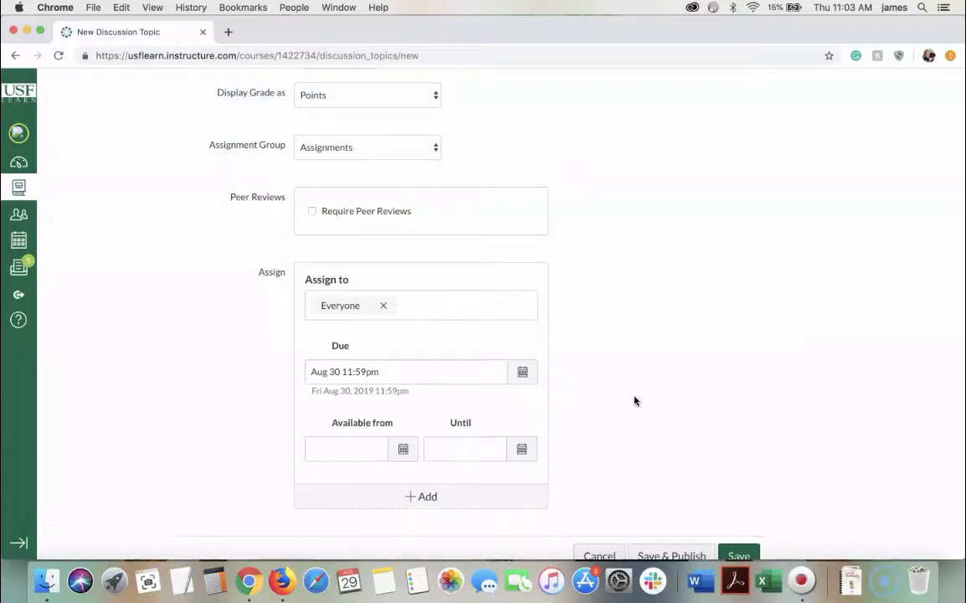
{"action": "scroll", "coordinate": [634, 400], "scroll_direction": "down", "scroll_amount": 2}
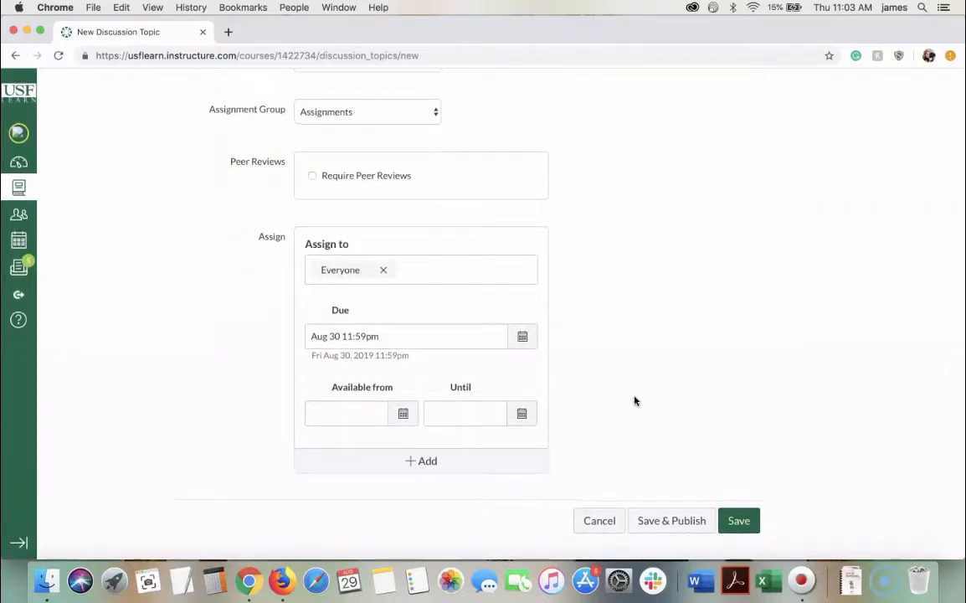
{"action": "left_click", "coordinate": [672, 522]}
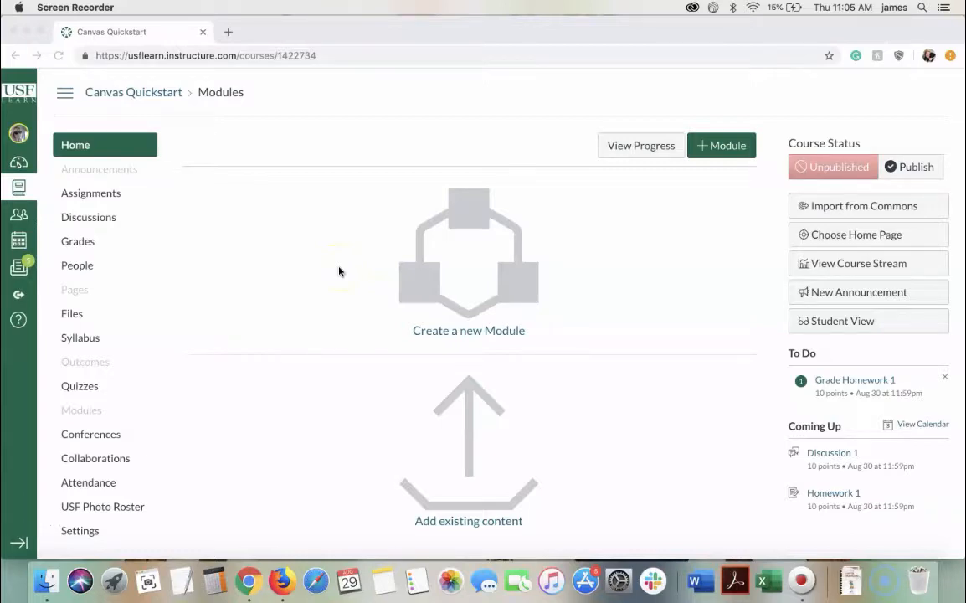
Step: Create a new course module named "Module 1"
{"action": "left_click", "coordinate": [80, 412]}
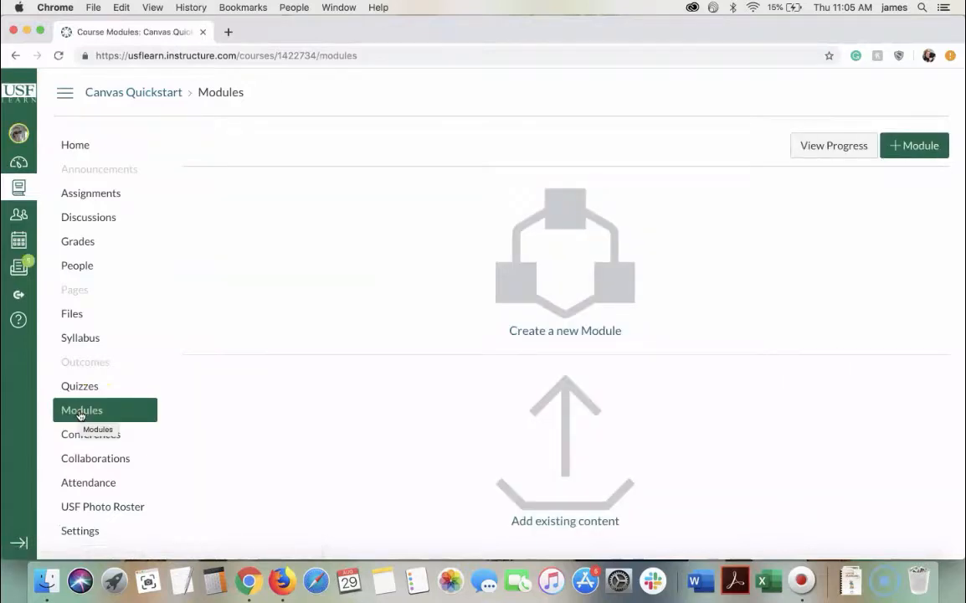
{"action": "left_click", "coordinate": [914, 145]}
{"action": "left_click", "coordinate": [345, 253]}
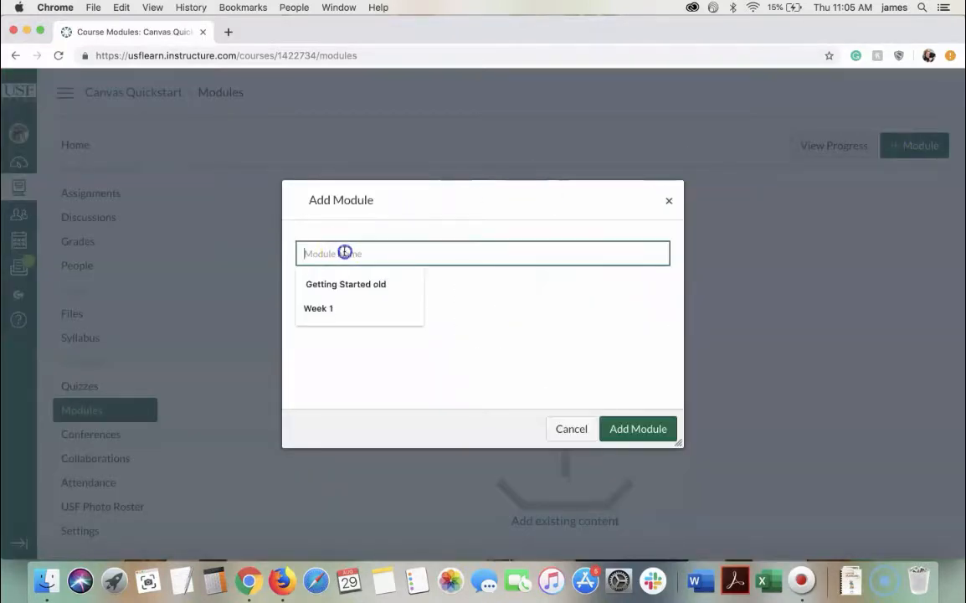
{"action": "type", "text": "Module 1"}
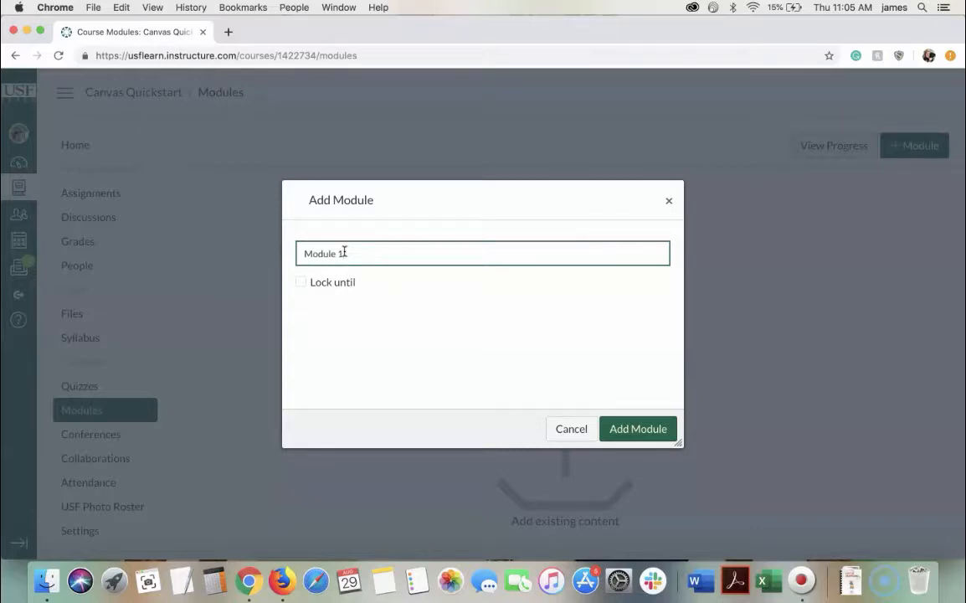
{"action": "left_click", "coordinate": [636, 428]}
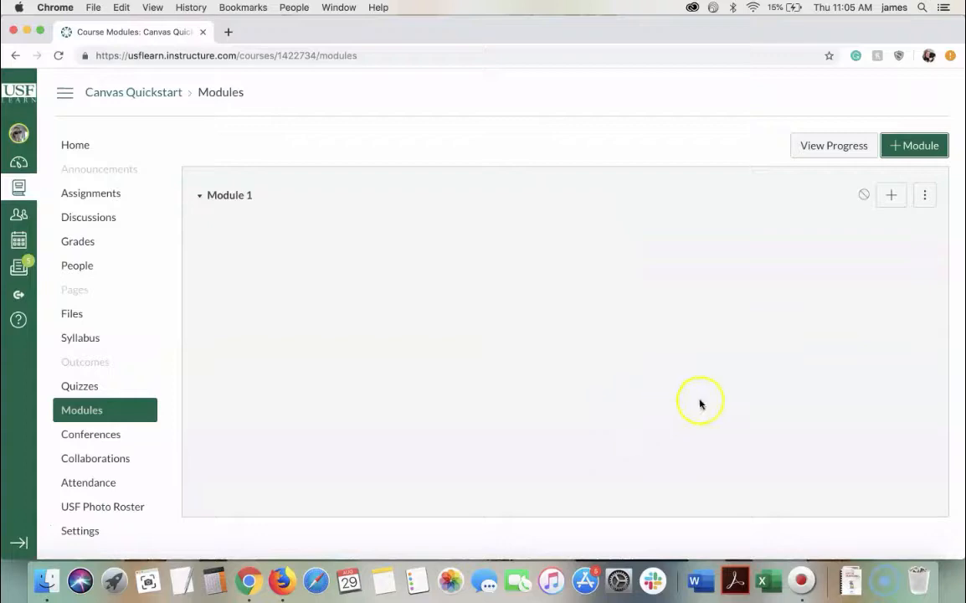
Step: Add the existing assignment Homework 1 to Module 1
{"action": "left_click", "coordinate": [885, 199]}
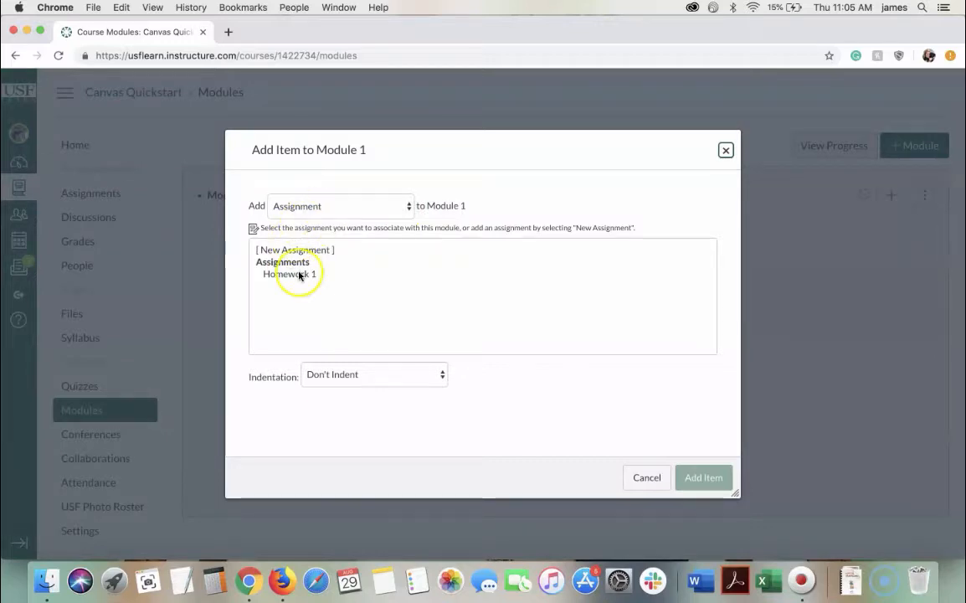
{"action": "left_click", "coordinate": [299, 275]}
{"action": "left_click", "coordinate": [703, 479]}
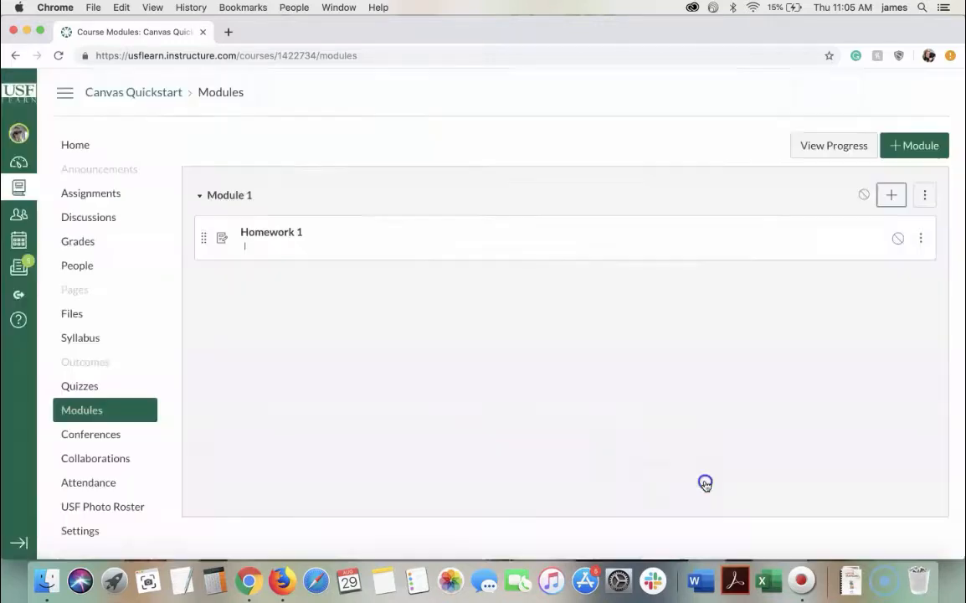
Step: Add the existing quiz named Quiz to Module 1
{"action": "left_click", "coordinate": [893, 195]}
{"action": "left_click", "coordinate": [407, 209]}
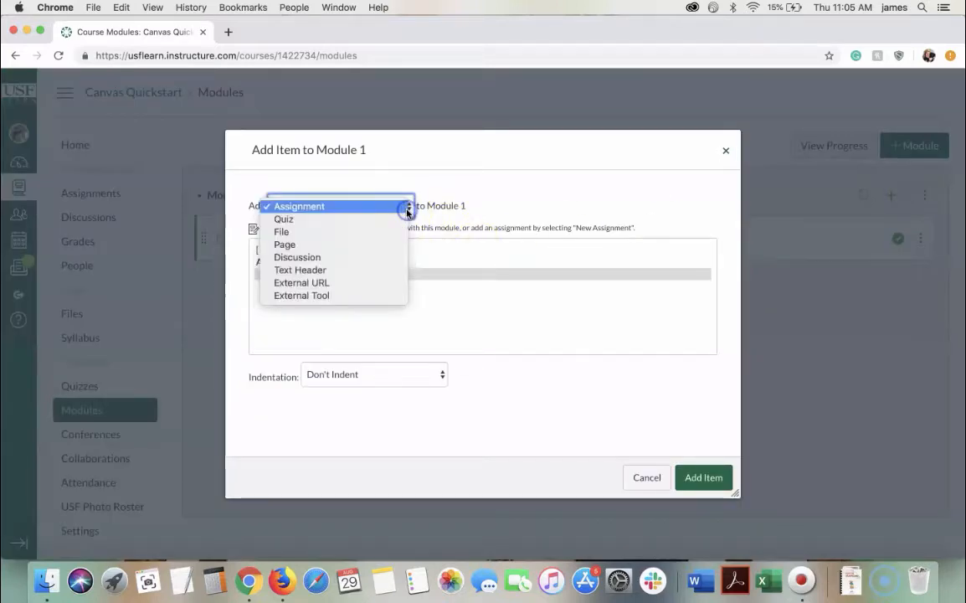
{"action": "left_click", "coordinate": [390, 219]}
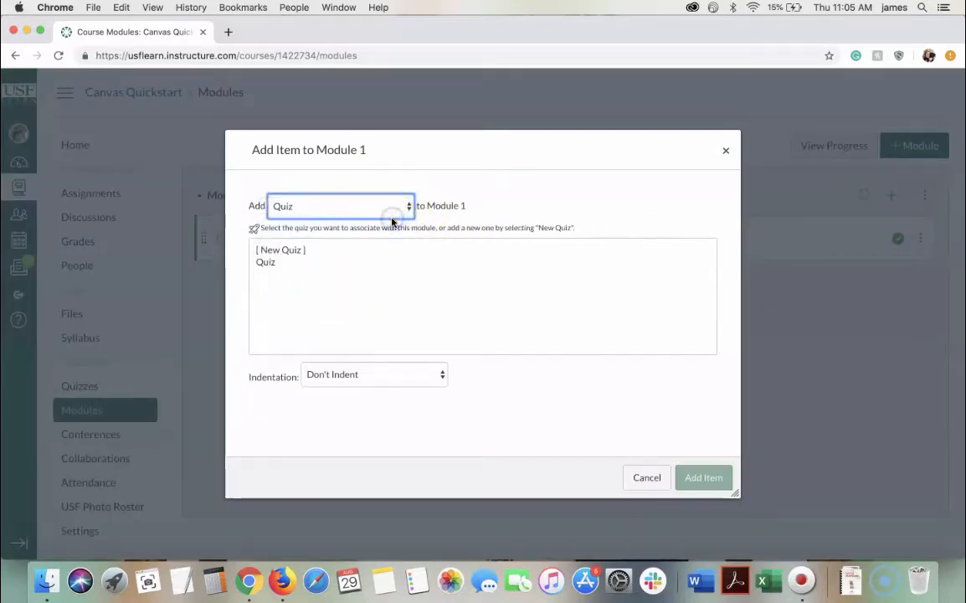
{"action": "left_click", "coordinate": [275, 262]}
{"action": "left_click", "coordinate": [696, 479]}
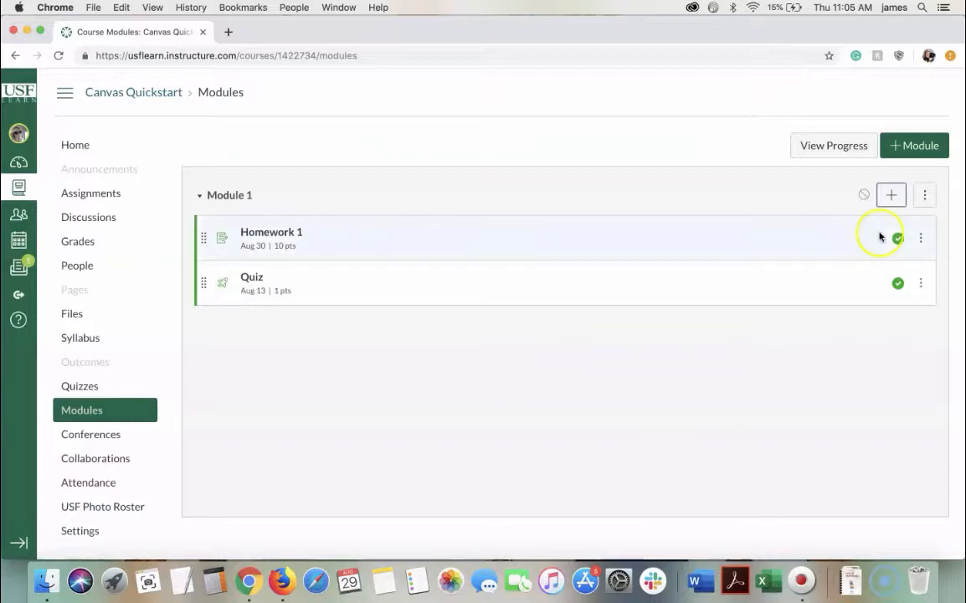
Step: Add the existing discussion topic Discussion 1 to Module 1
{"action": "left_click", "coordinate": [891, 198]}
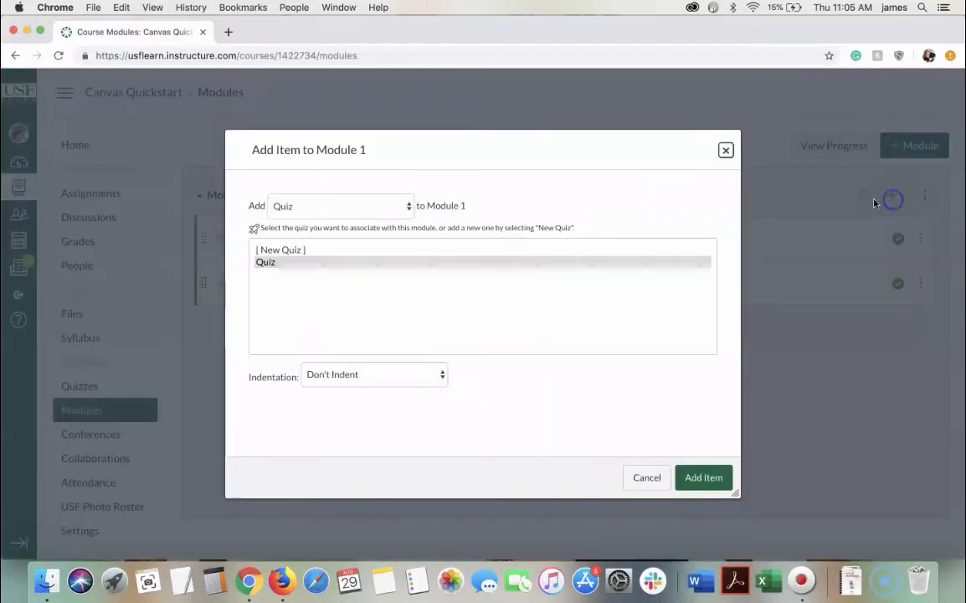
{"action": "left_click", "coordinate": [406, 207]}
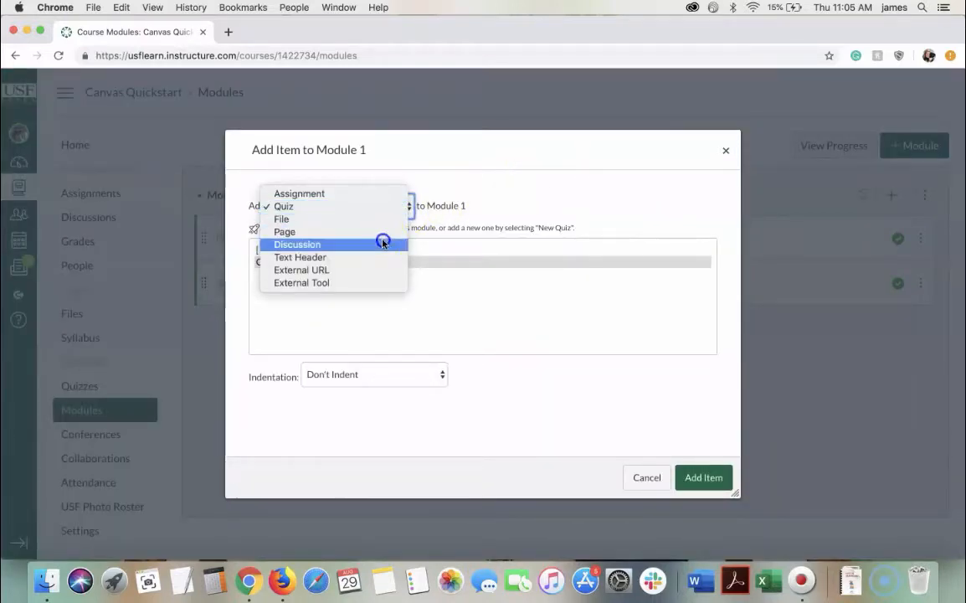
{"action": "left_click", "coordinate": [383, 243]}
{"action": "left_click", "coordinate": [293, 262]}
{"action": "left_click", "coordinate": [704, 477]}
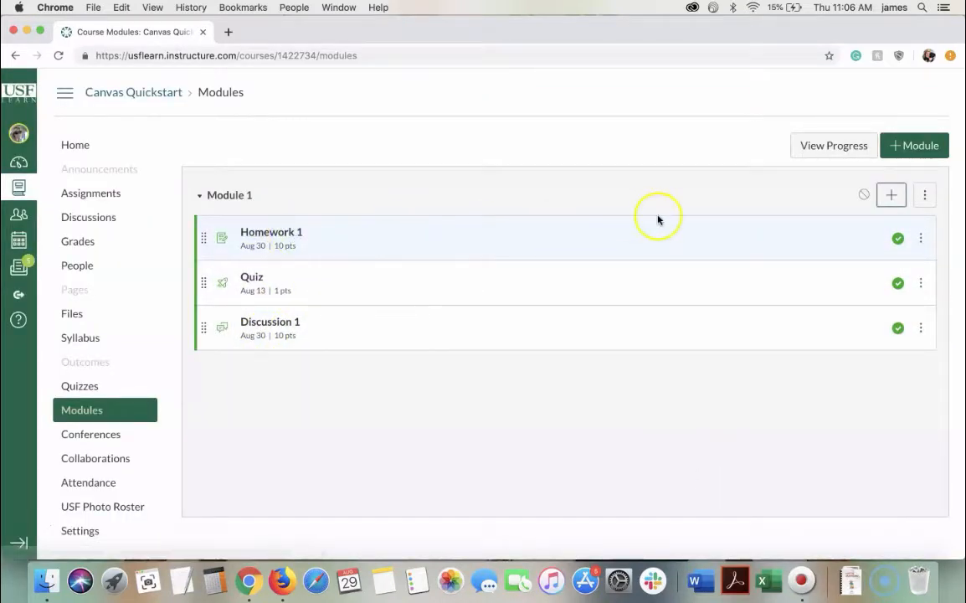
Step: Add the course file "Advice from a Black Settler in Indiana.pdf" to Module 1
{"action": "left_click", "coordinate": [892, 199]}
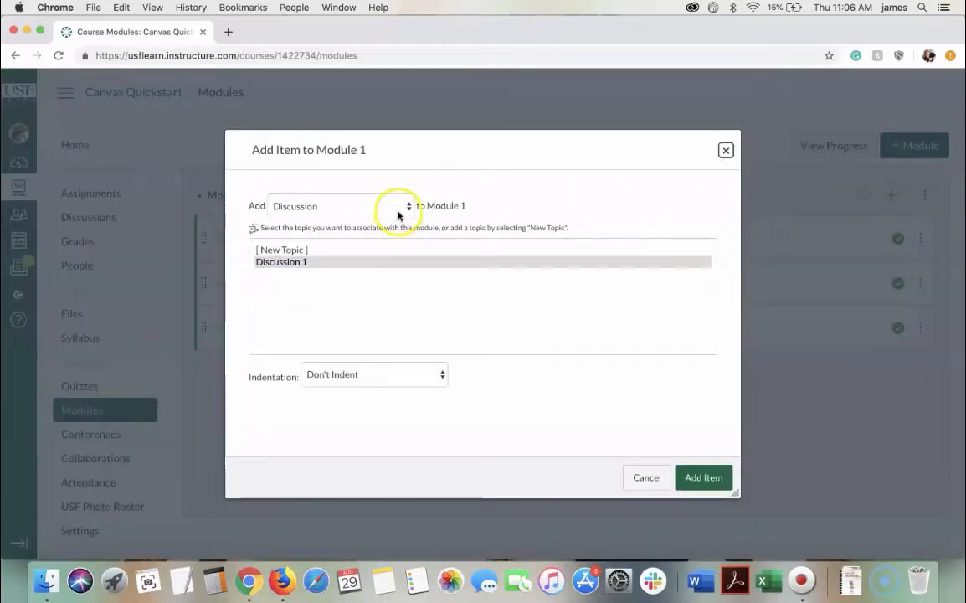
{"action": "left_click", "coordinate": [398, 214]}
{"action": "left_click", "coordinate": [356, 181]}
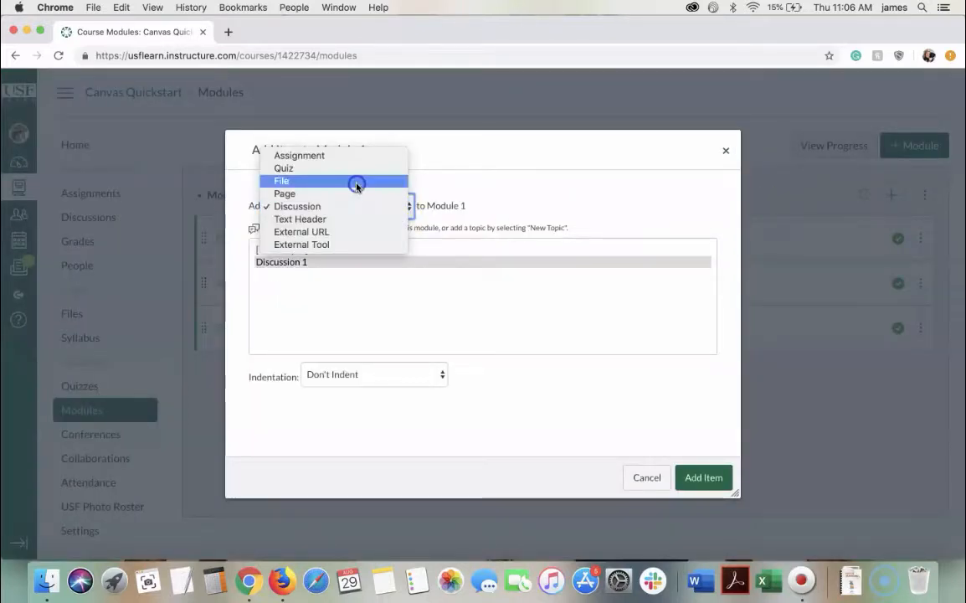
{"action": "left_click", "coordinate": [299, 274]}
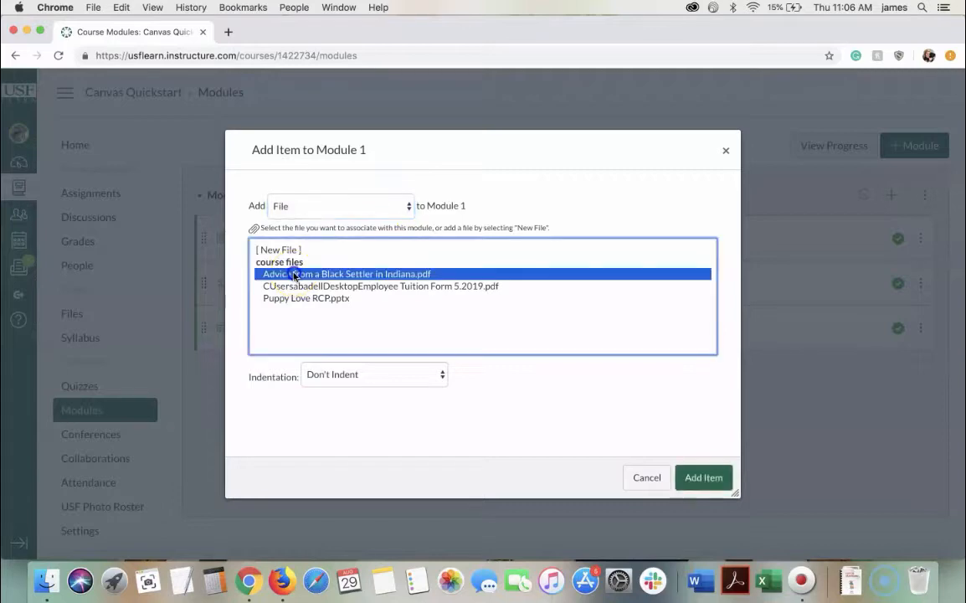
{"action": "left_click", "coordinate": [691, 478]}
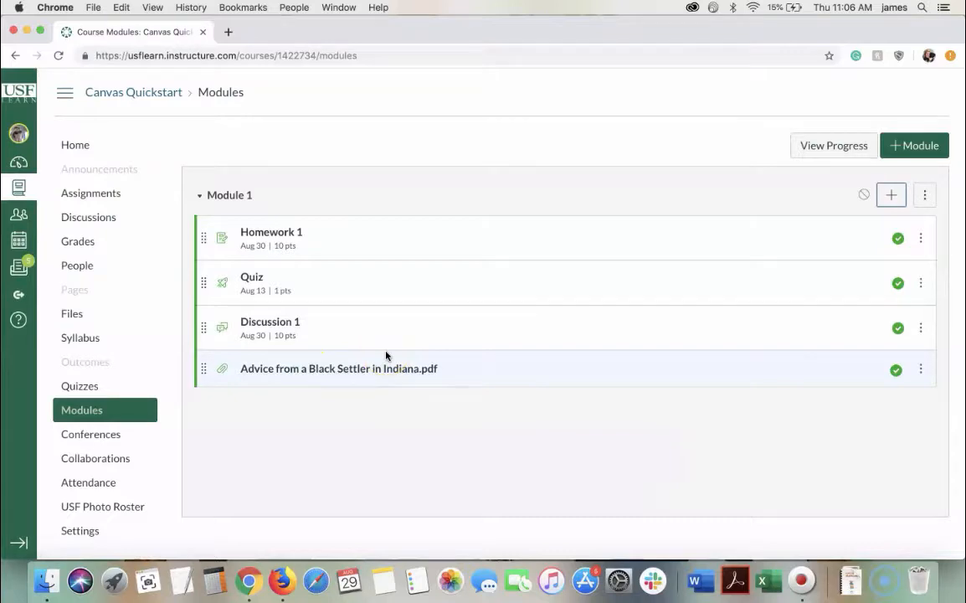
Step: Add a new page named "About Module 1" to Module 1 and move it above Homework 1 as the first item
{"action": "left_click", "coordinate": [892, 198]}
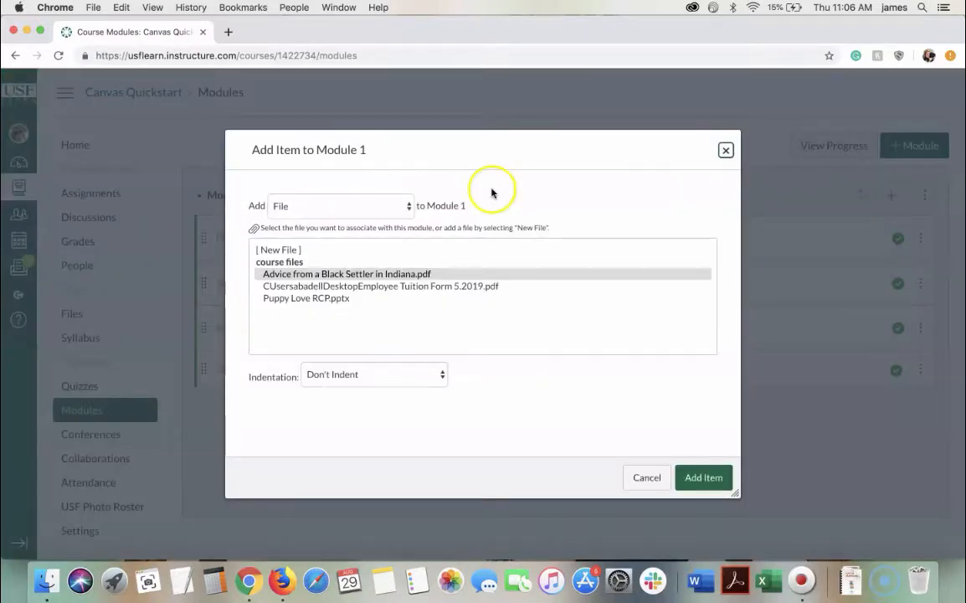
{"action": "left_click", "coordinate": [408, 206]}
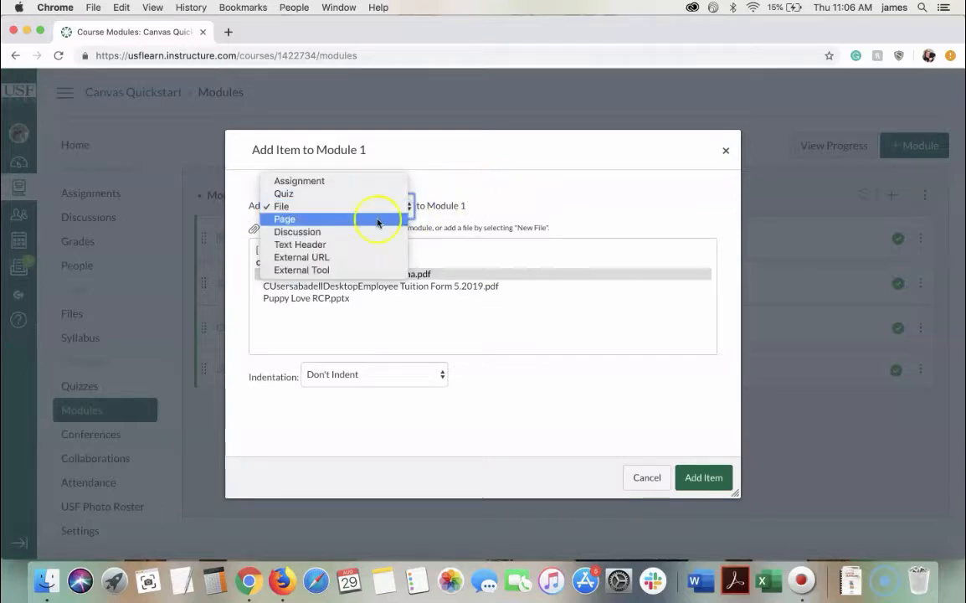
{"action": "left_click", "coordinate": [317, 220]}
{"action": "left_click", "coordinate": [287, 249]}
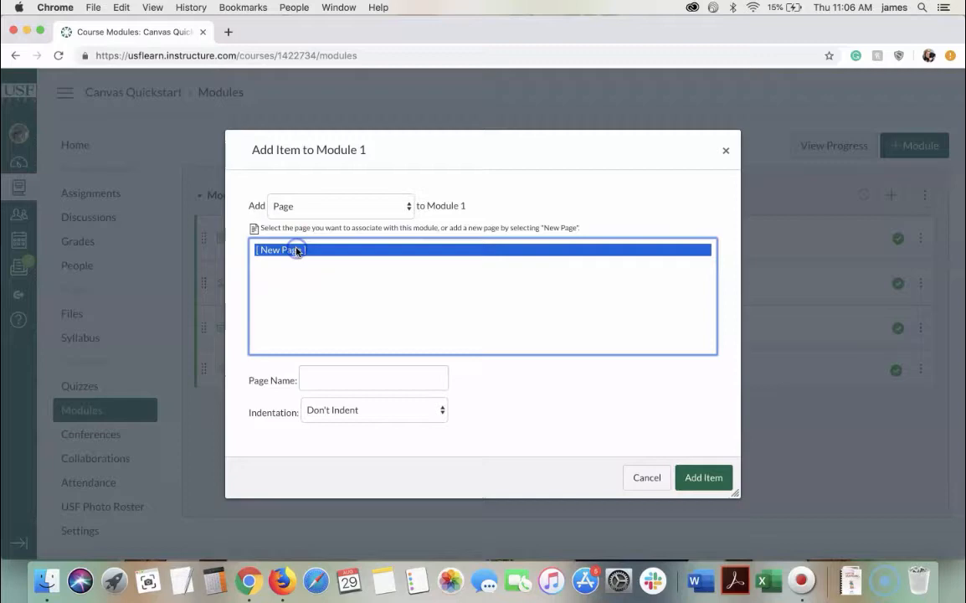
{"action": "left_click", "coordinate": [308, 387]}
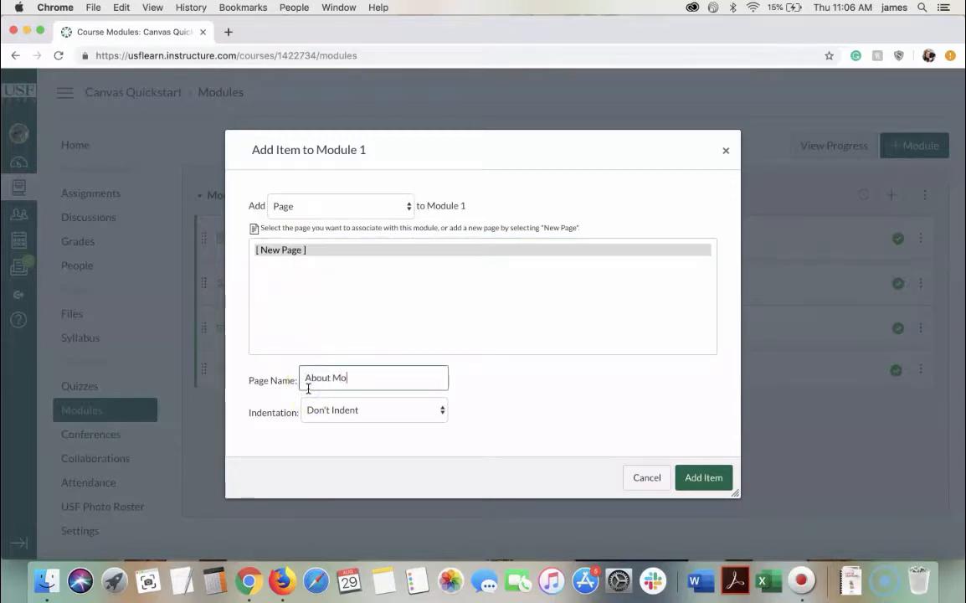
{"action": "left_click", "coordinate": [703, 477]}
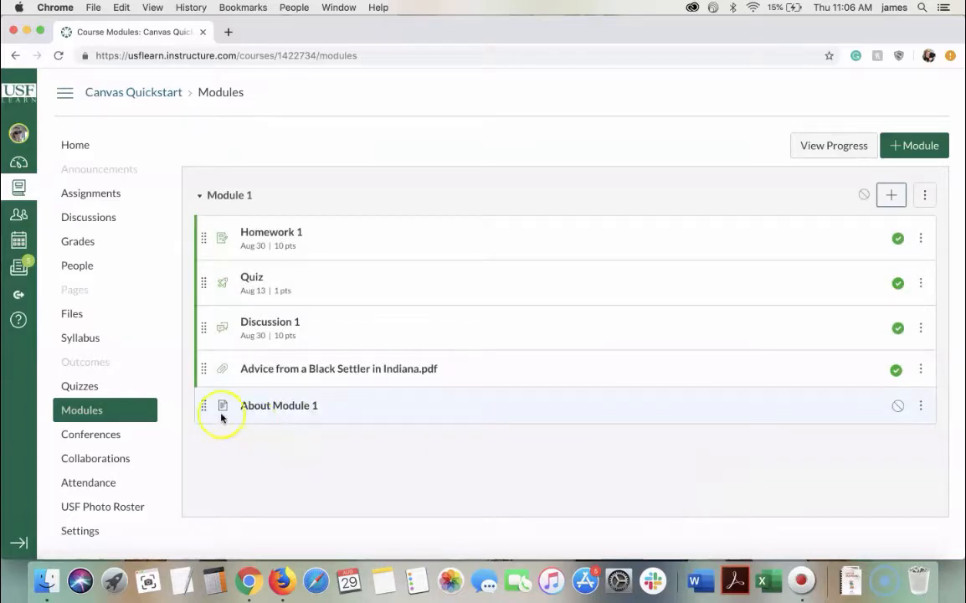
{"action": "left_click_drag", "start_coordinate": [203, 403], "coordinate": [183, 236]}
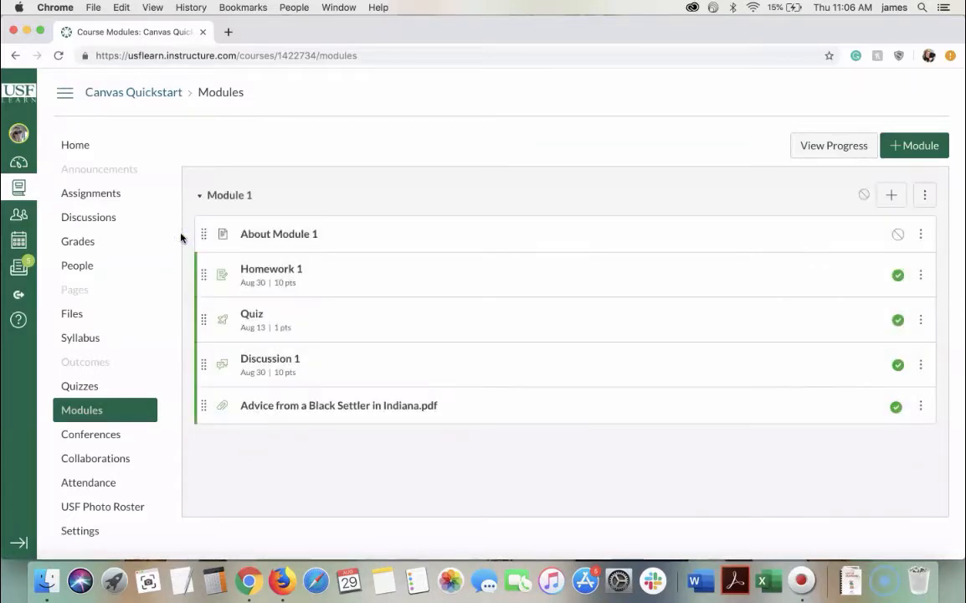
Step: Edit the About Module 1 page and enter the bold headings "About Module 1" and "Readings" in its body
{"action": "left_click", "coordinate": [296, 235]}
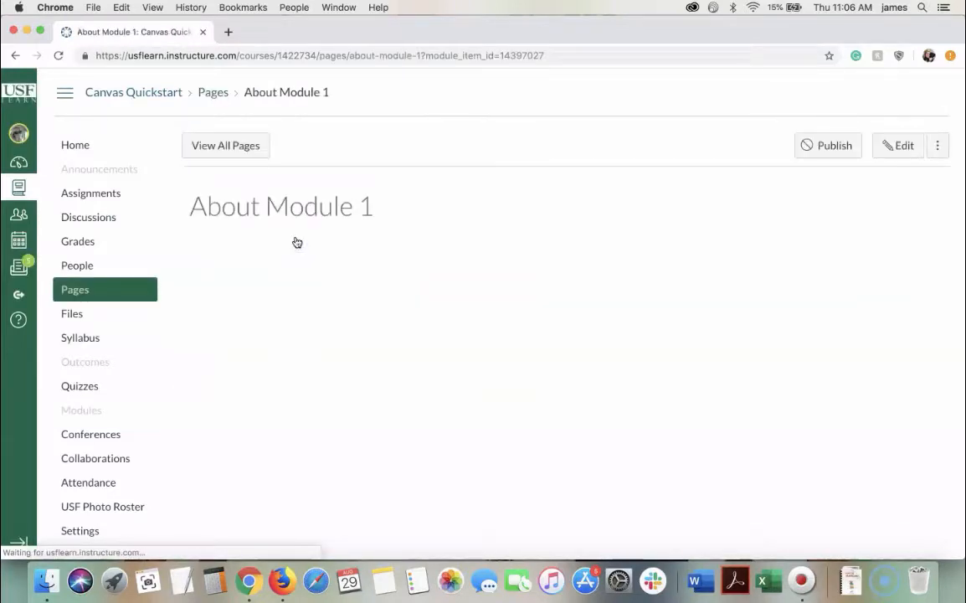
{"action": "left_click", "coordinate": [895, 147]}
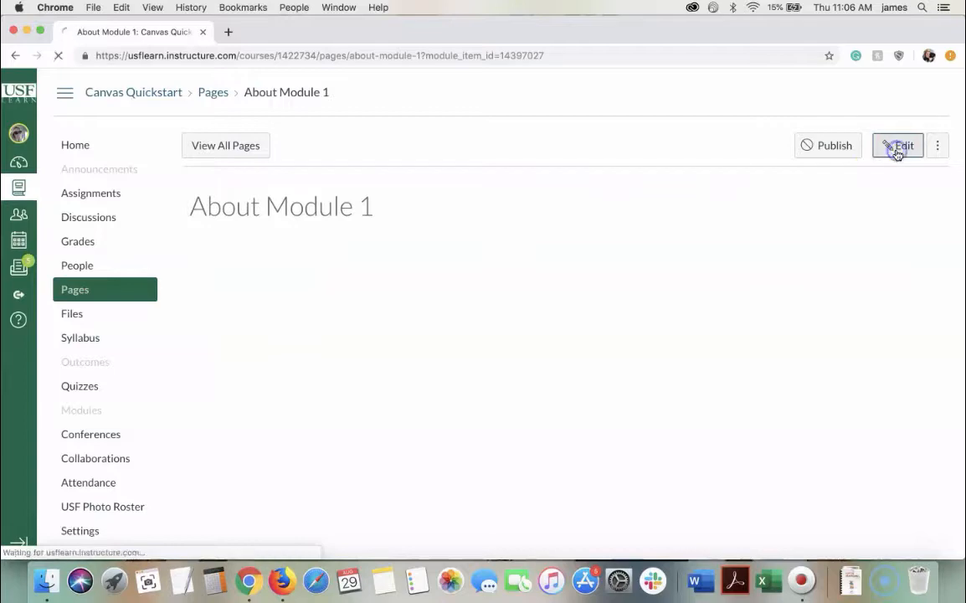
{"action": "left_click", "coordinate": [306, 282]}
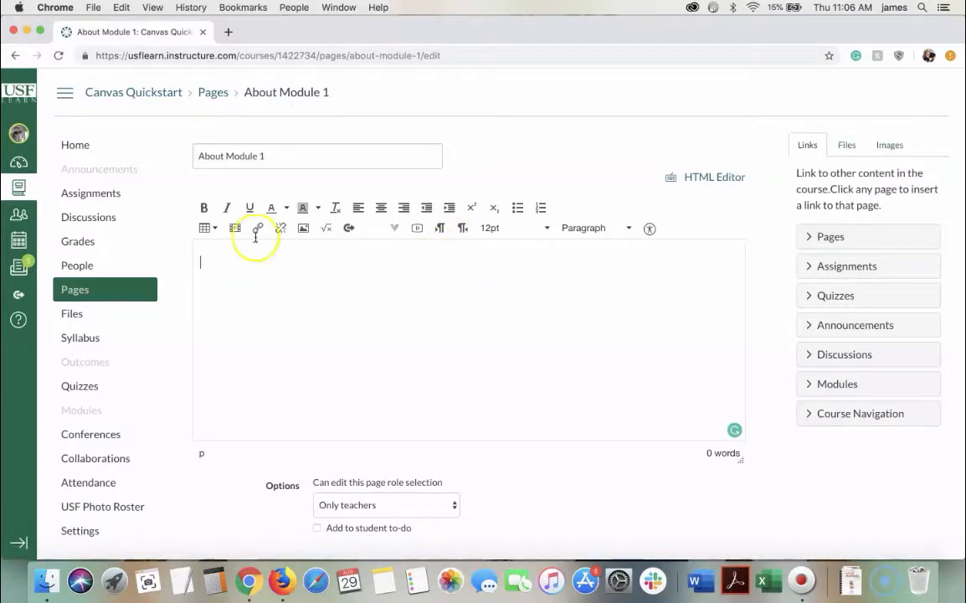
{"action": "left_click", "coordinate": [204, 207]}
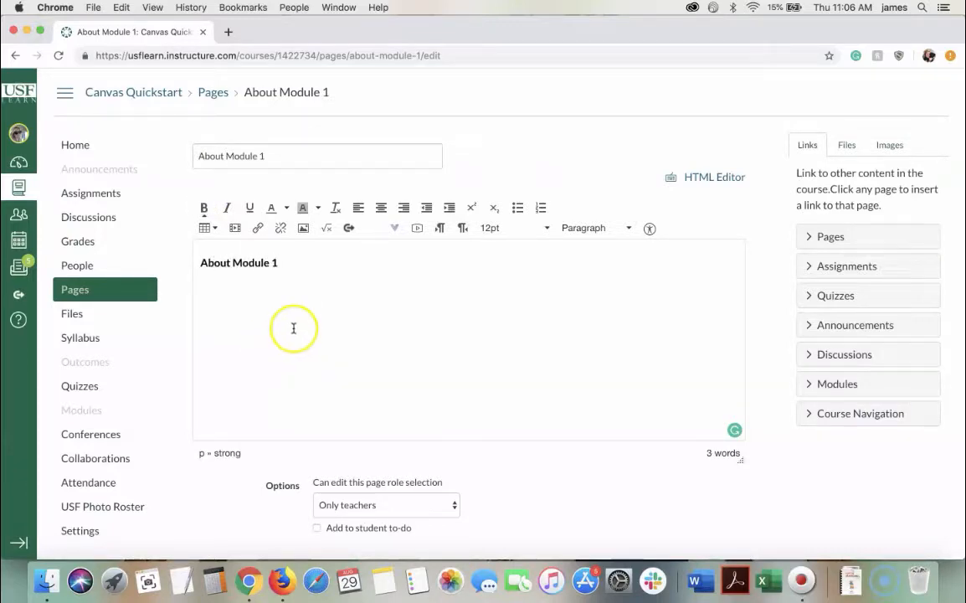
{"action": "left_click", "coordinate": [209, 209]}
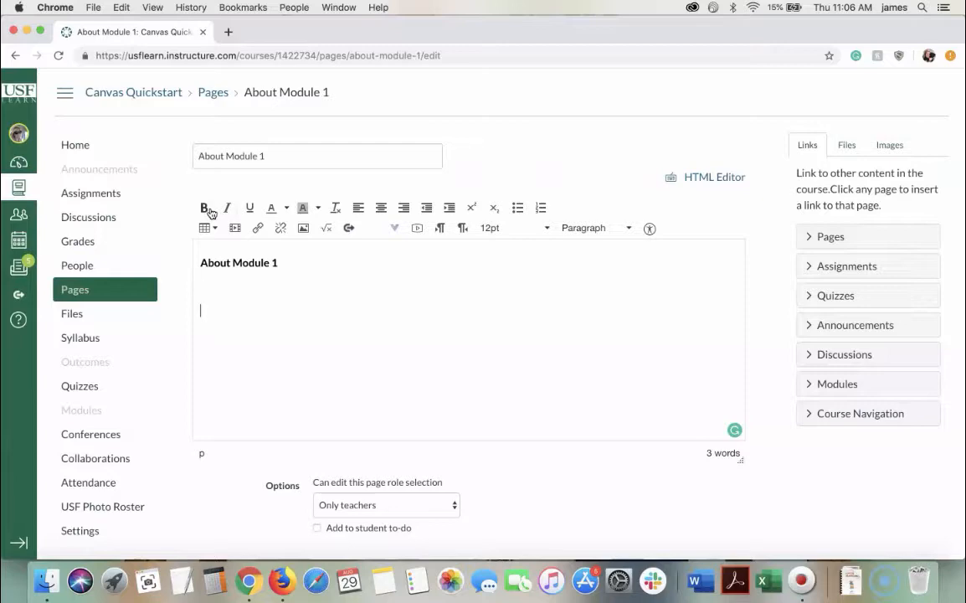
{"action": "left_click", "coordinate": [202, 208]}
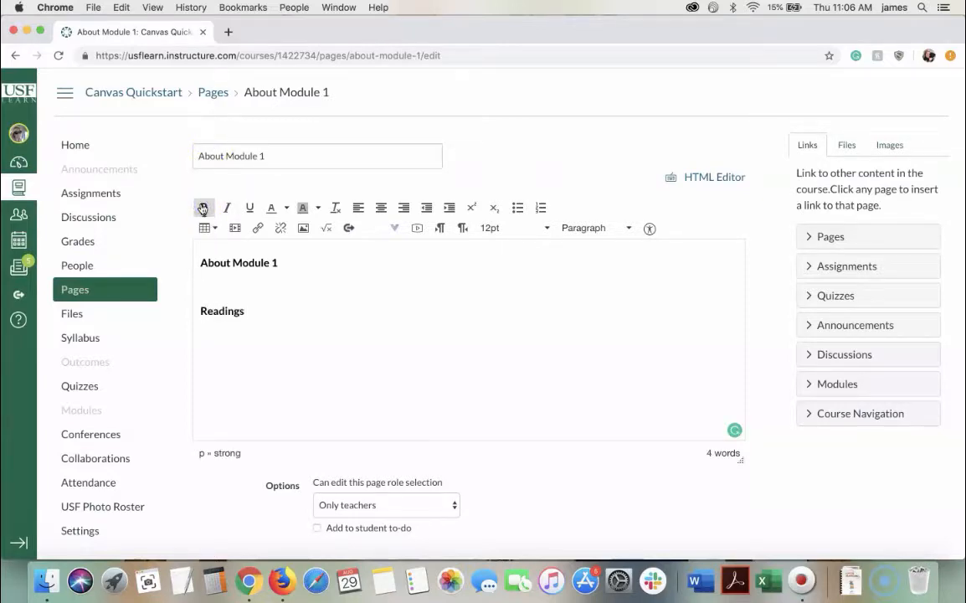
{"action": "left_click", "coordinate": [203, 207]}
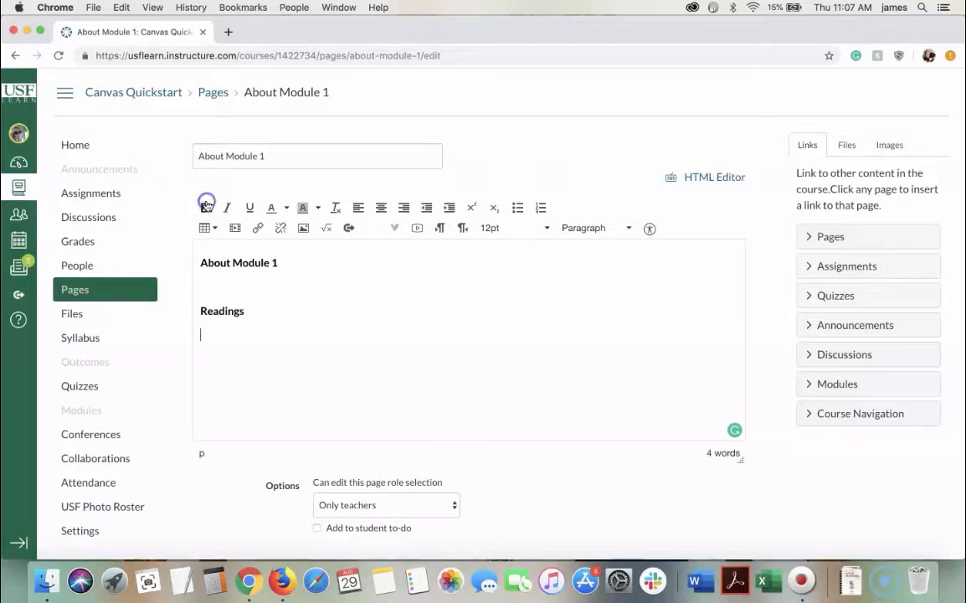
Step: Insert links to the Black Settler and Employee Tuition Form PDFs under Readings, save and publish the page, and return to the course modules
{"action": "left_click", "coordinate": [848, 145]}
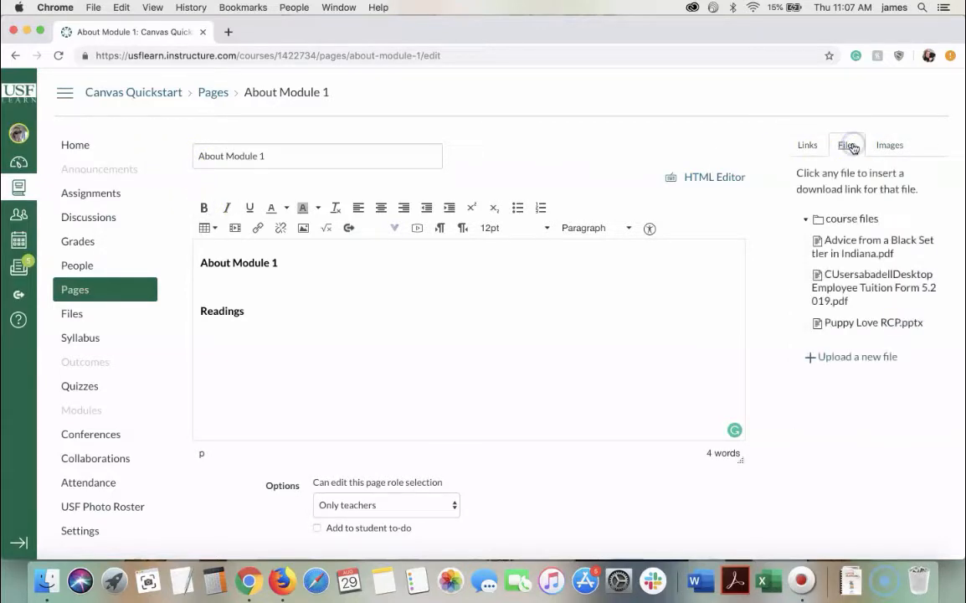
{"action": "left_click", "coordinate": [851, 242]}
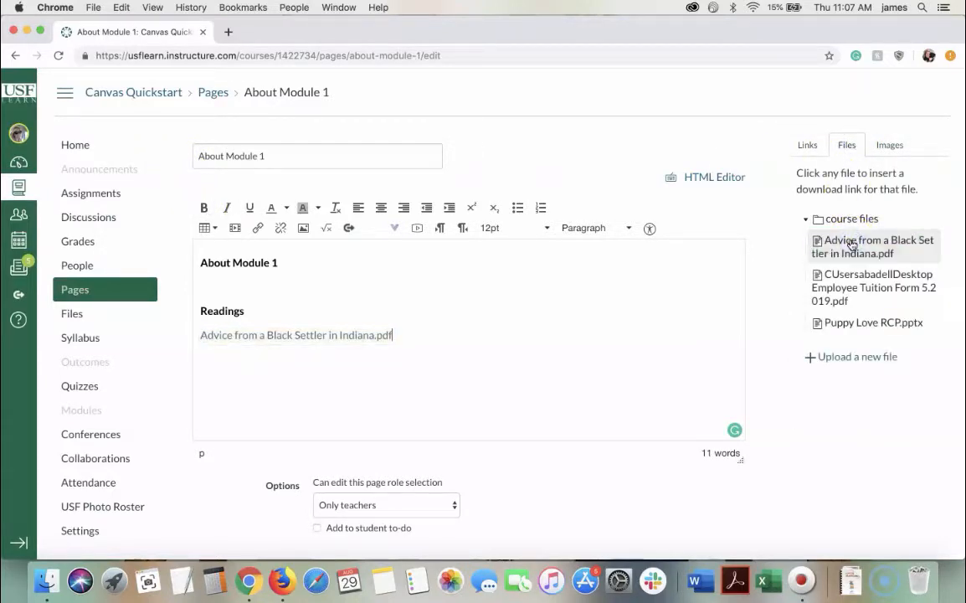
{"action": "left_click", "coordinate": [844, 277]}
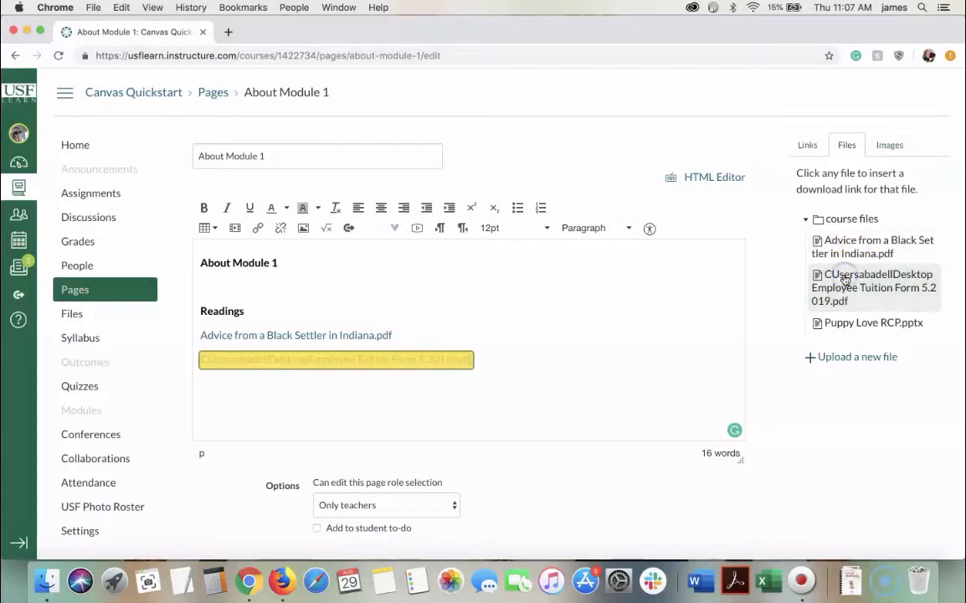
{"action": "scroll", "coordinate": [644, 397], "scroll_direction": "down", "scroll_amount": 2}
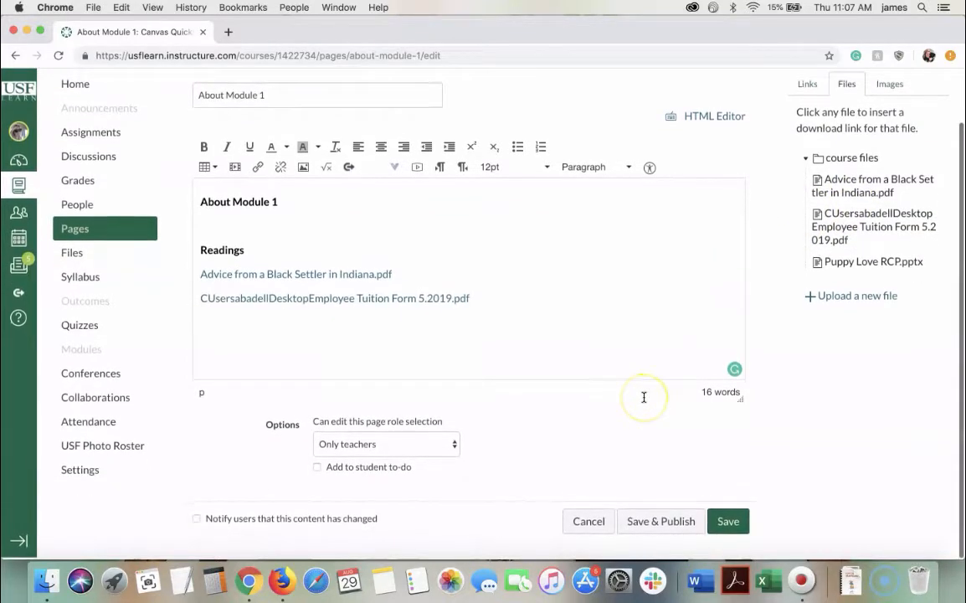
{"action": "left_click", "coordinate": [649, 522]}
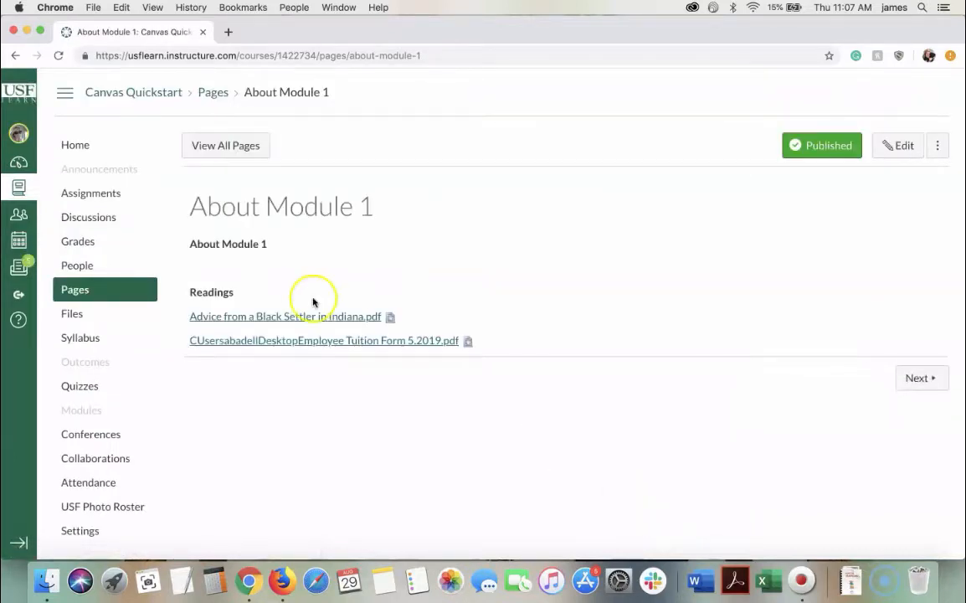
{"action": "left_click", "coordinate": [92, 410]}
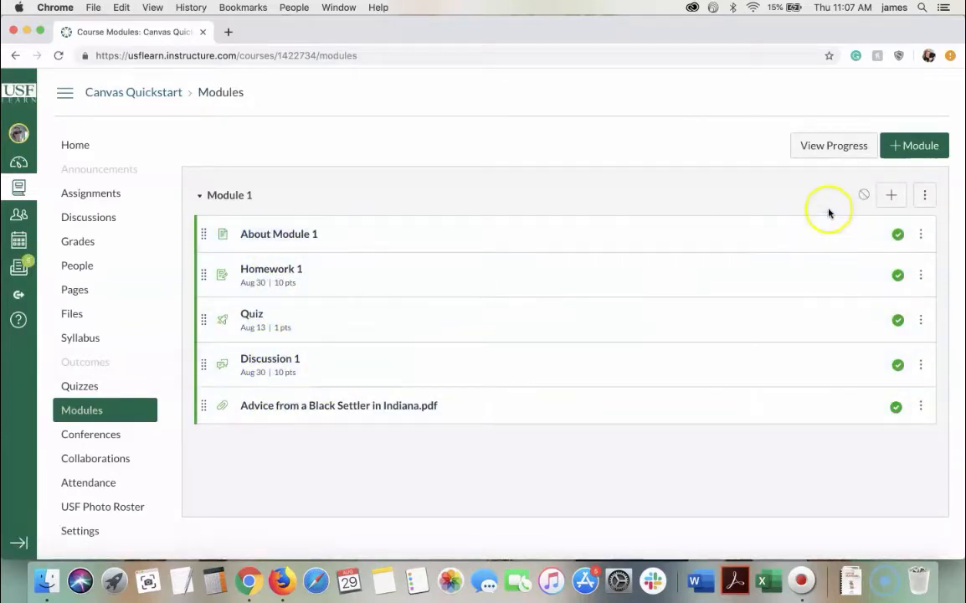
Step: Publish Module 1 and open its Homework 1 assignment
{"action": "left_click", "coordinate": [861, 196]}
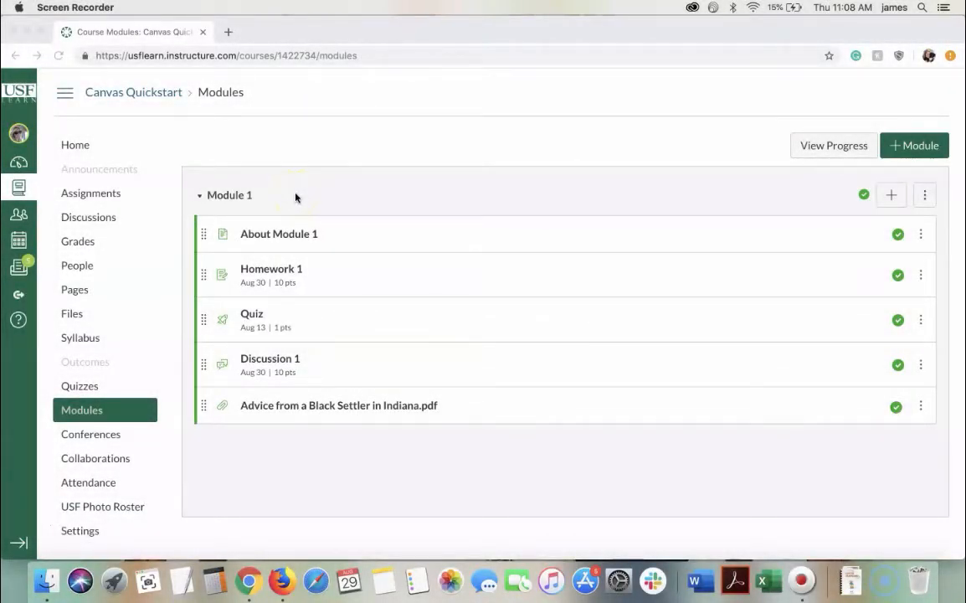
{"action": "left_click", "coordinate": [289, 270]}
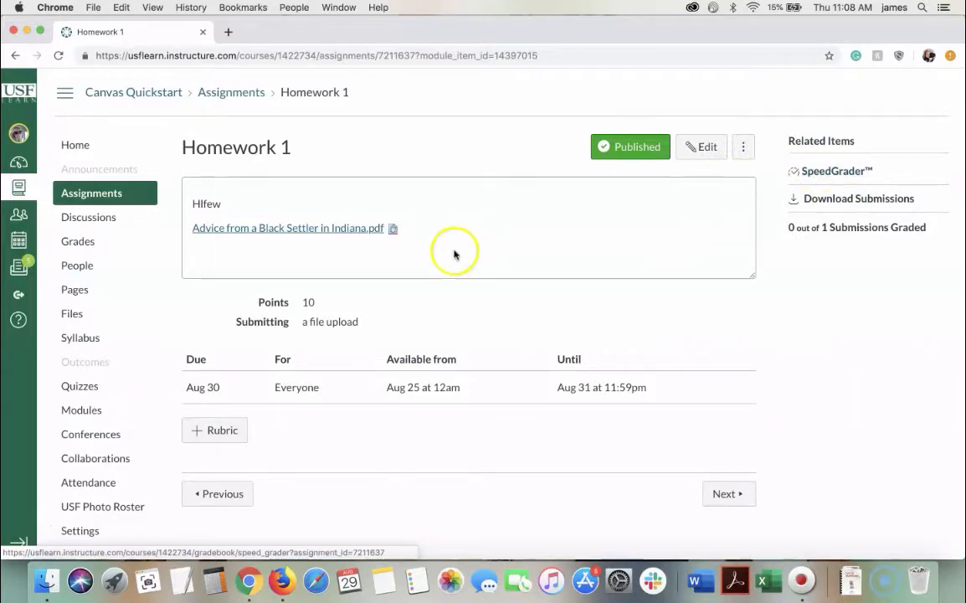
Step: From the course grades, open Test Student's Homework 1 submission in SpeedGrader
{"action": "left_click", "coordinate": [76, 243]}
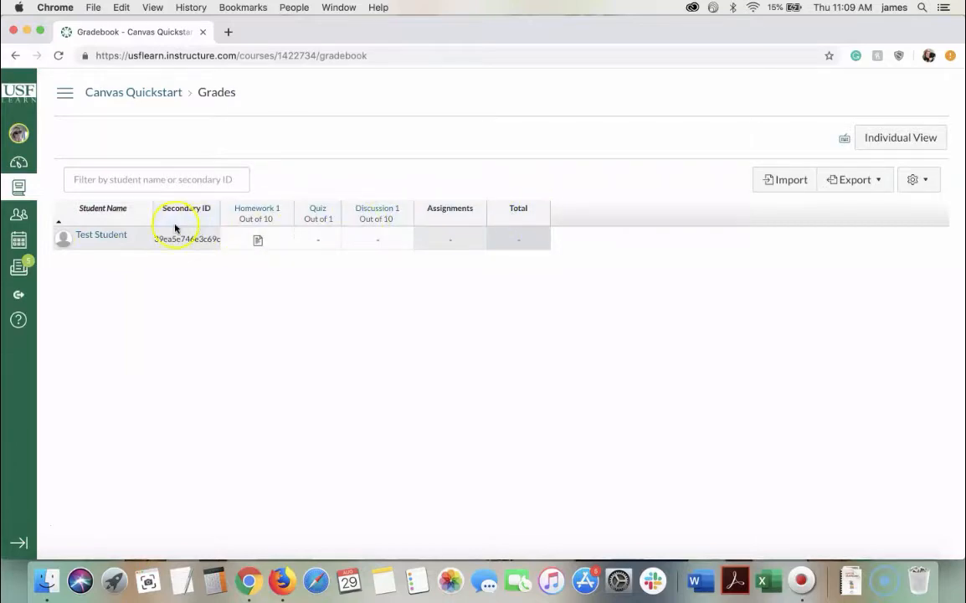
{"action": "left_click", "coordinate": [292, 232]}
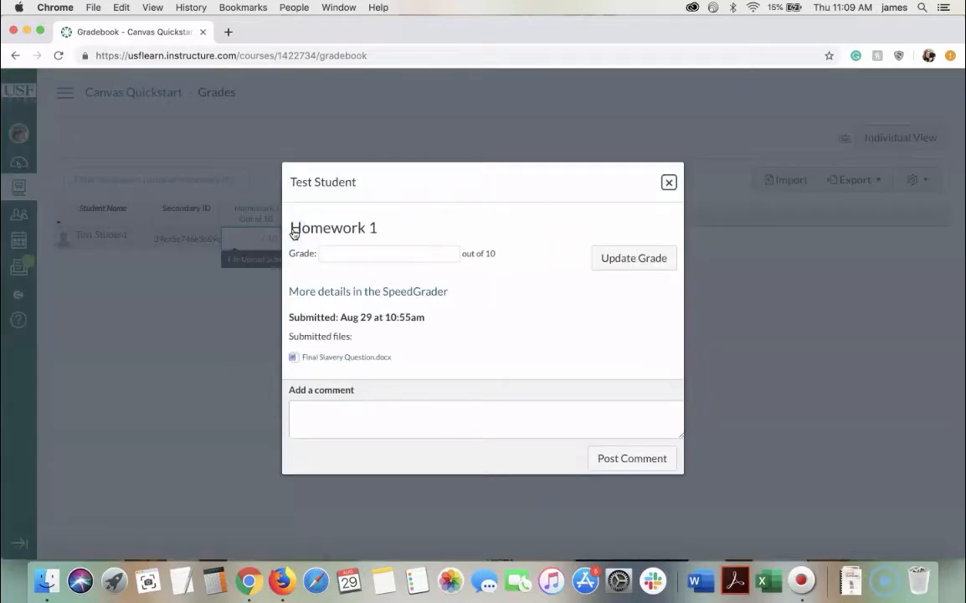
{"action": "left_click", "coordinate": [411, 300]}
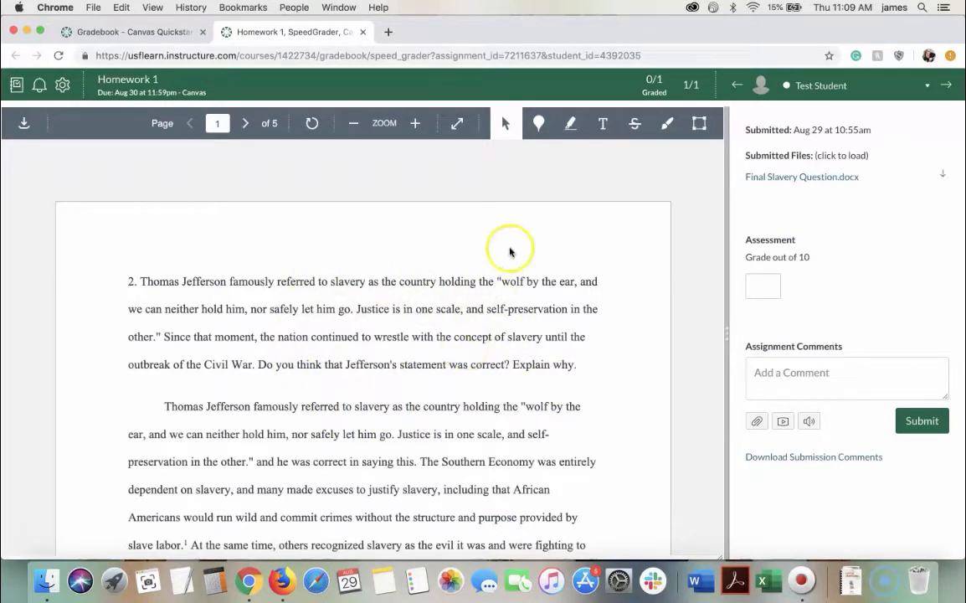
Step: Highlight the words around "and self-preservation" in the essay's opening question in yellow and attach the comment "Great"
{"action": "left_click", "coordinate": [569, 123]}
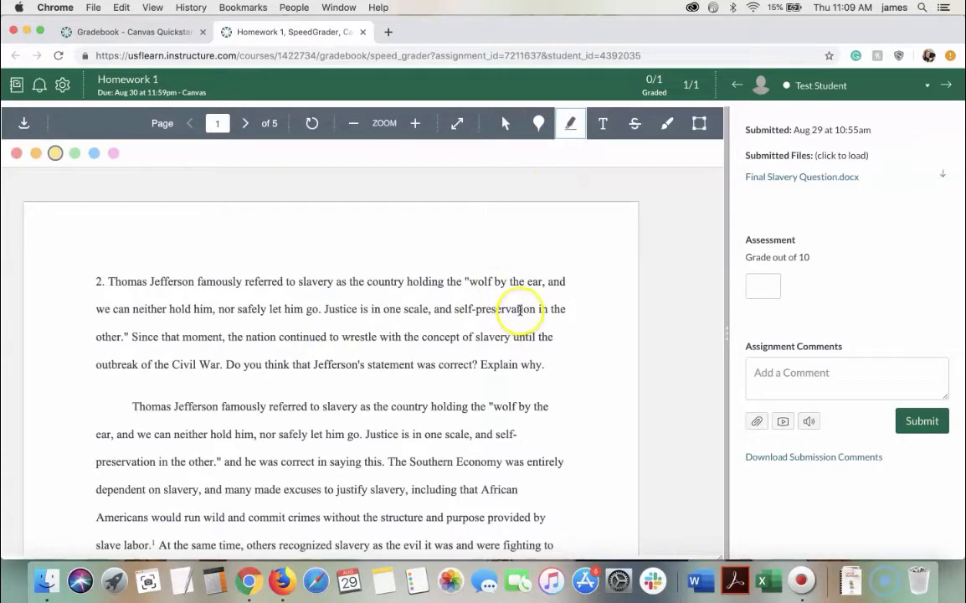
{"action": "left_click_drag", "start_coordinate": [520, 309], "coordinate": [406, 309]}
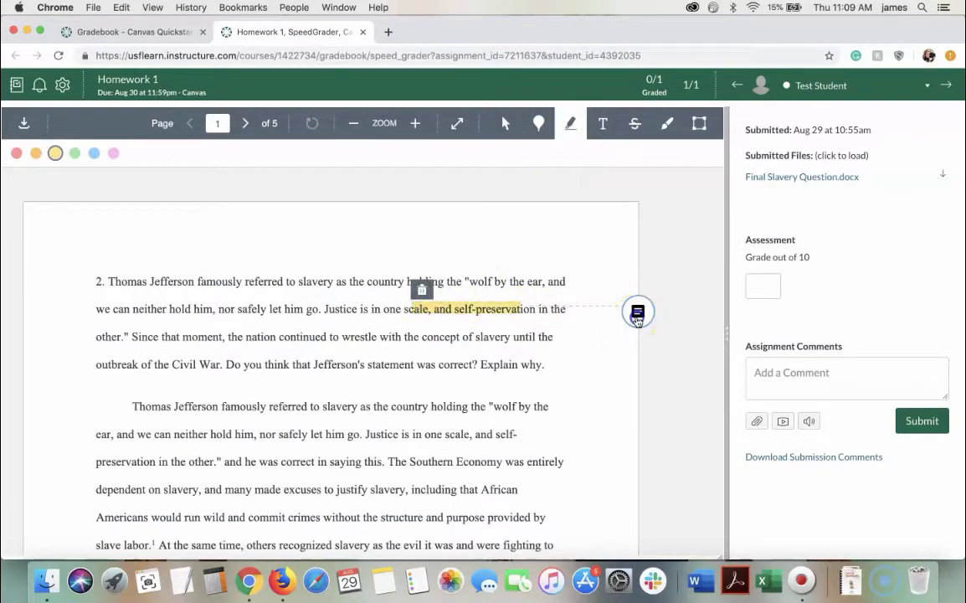
{"action": "left_click", "coordinate": [637, 314]}
{"action": "type", "text": "Great"}
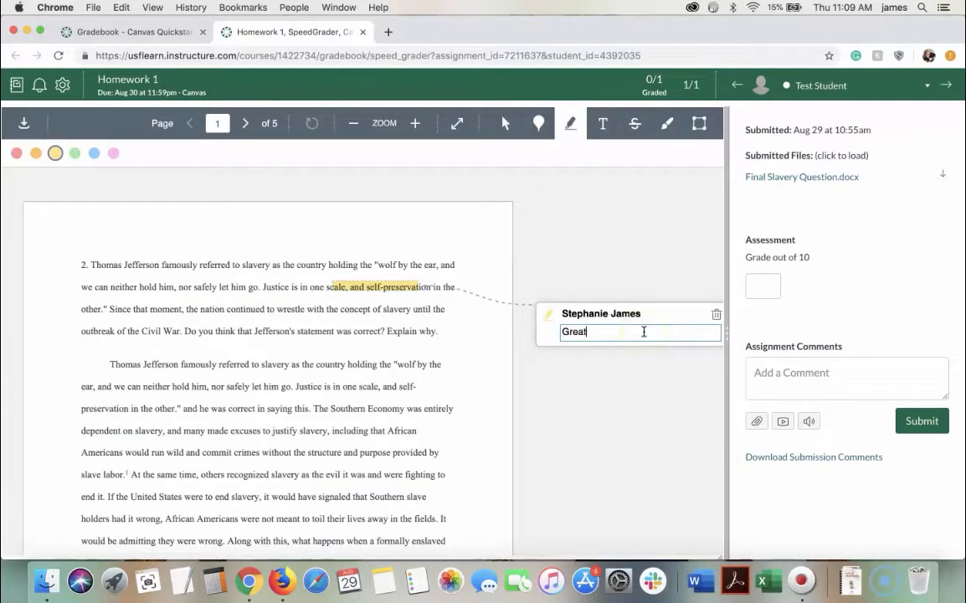
Step: Place a blue point annotation near "in saying this" in the second paragraph with the comment "hif"
{"action": "left_click", "coordinate": [538, 123]}
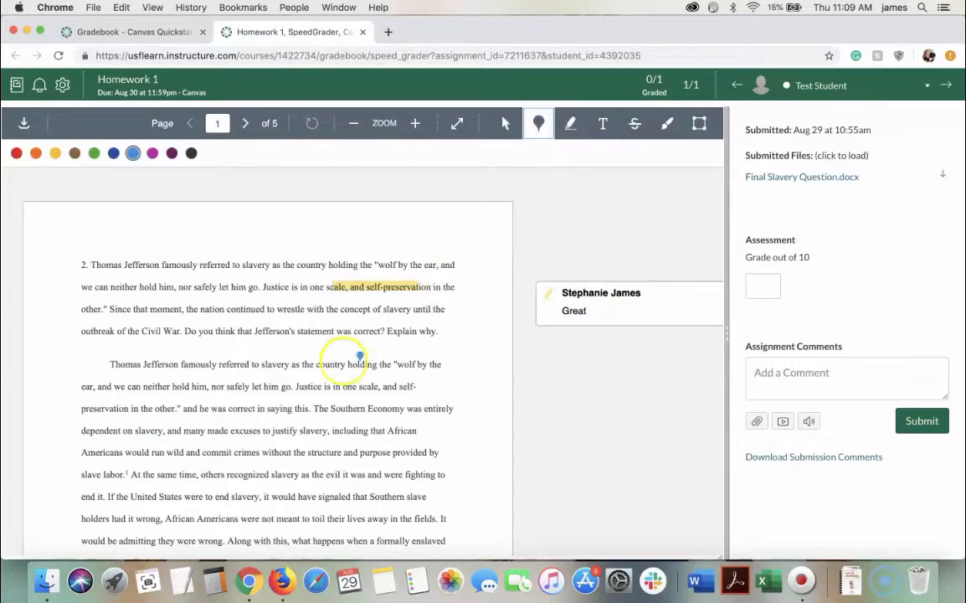
{"action": "left_click", "coordinate": [301, 412]}
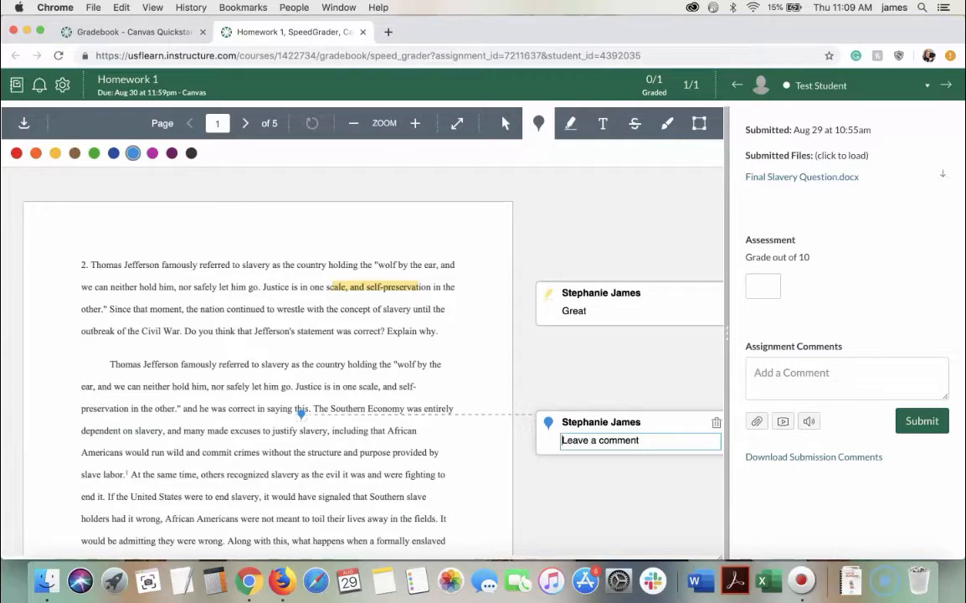
{"action": "type", "text": "hi!"}
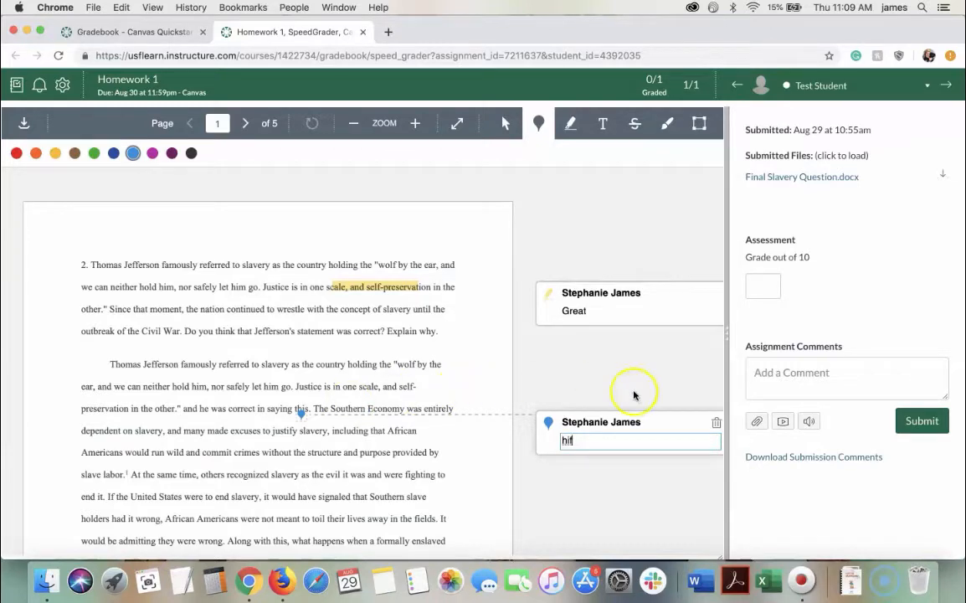
Step: Grade the Homework 1 submission 10 out of 10 and submit the assignment comment "Nice job"
{"action": "left_click", "coordinate": [762, 378]}
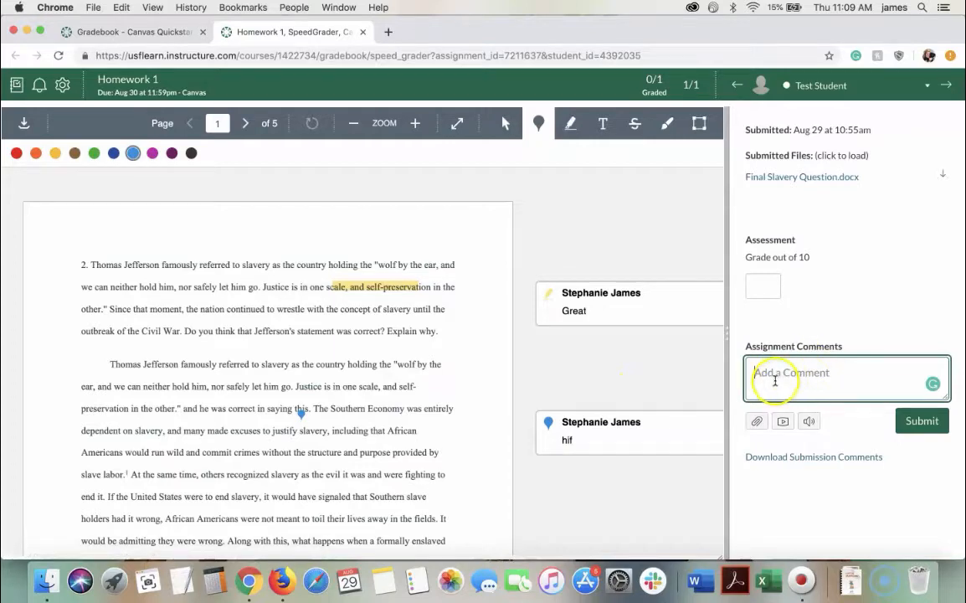
{"action": "type", "text": "Nice job"}
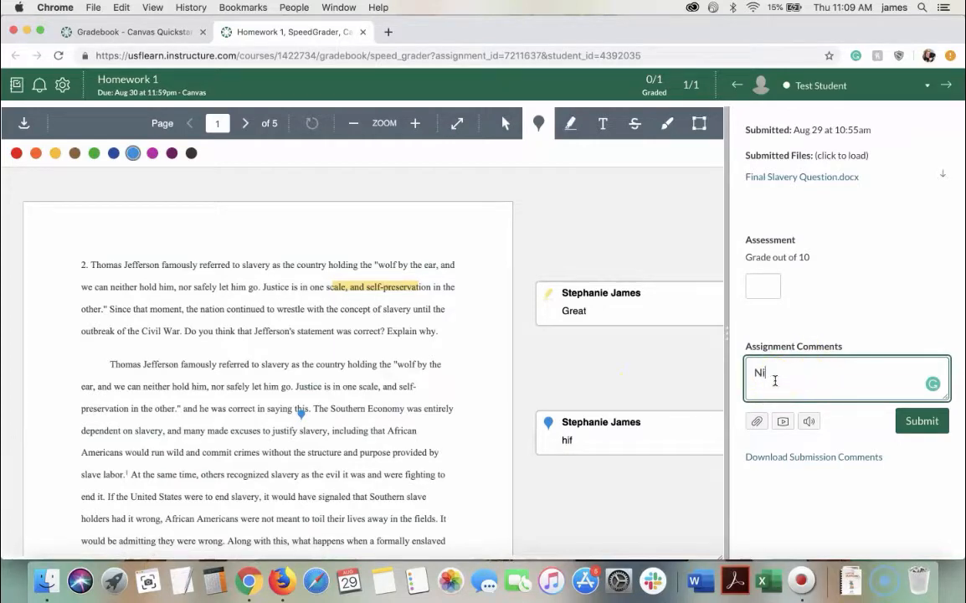
{"action": "left_click", "coordinate": [764, 286]}
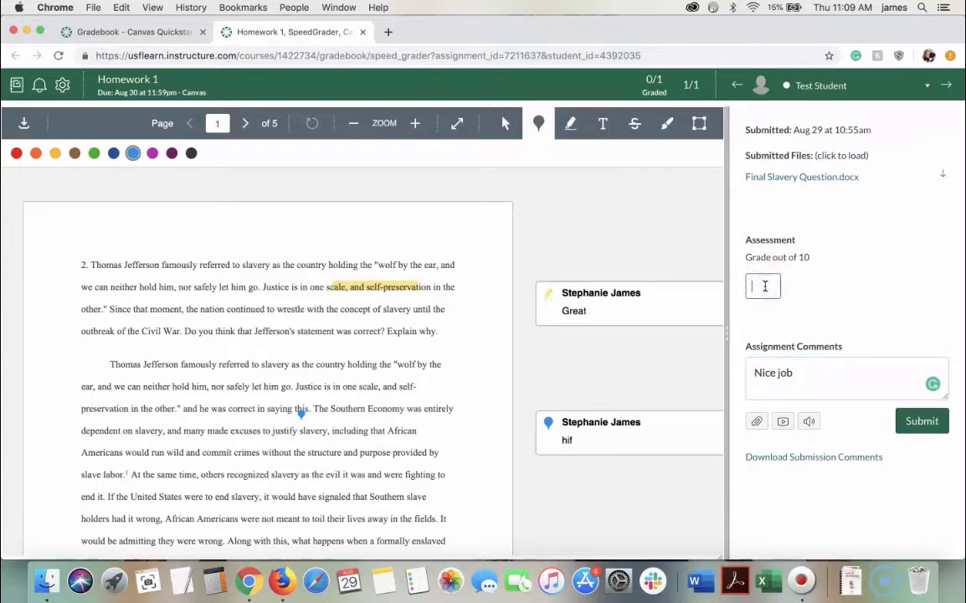
{"action": "left_click", "coordinate": [922, 420]}
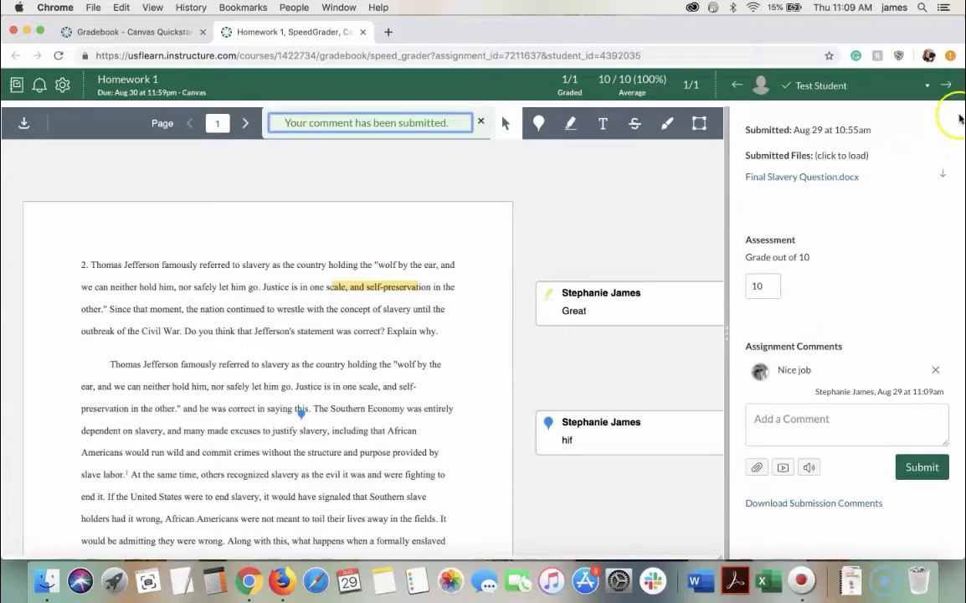
Step: Check SpeedGrader's student list, return to the gradebook, and enter a Discussion 1 grade of 10 for Test Student
{"action": "left_click", "coordinate": [926, 86]}
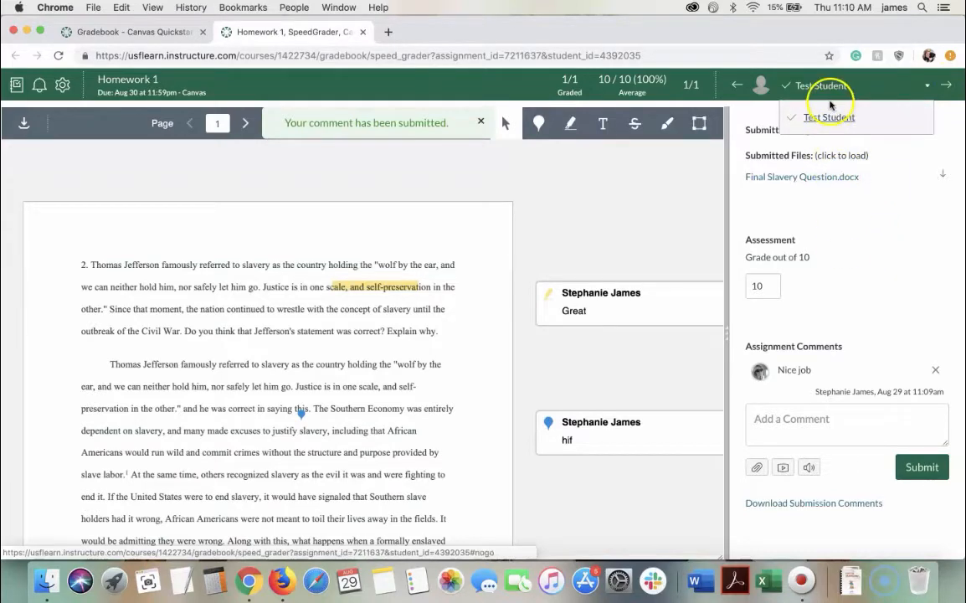
{"action": "left_click", "coordinate": [16, 83]}
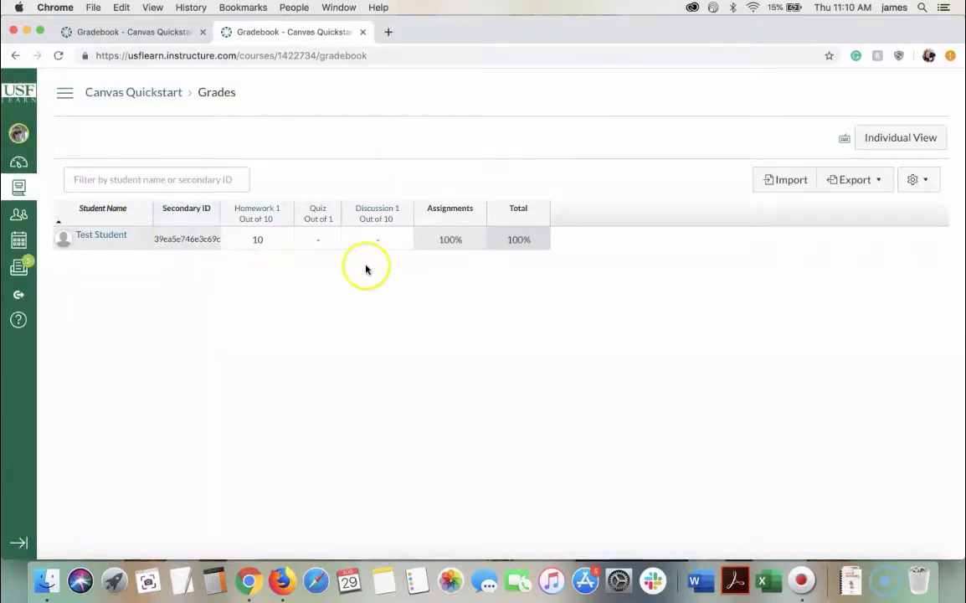
{"action": "left_click", "coordinate": [378, 241]}
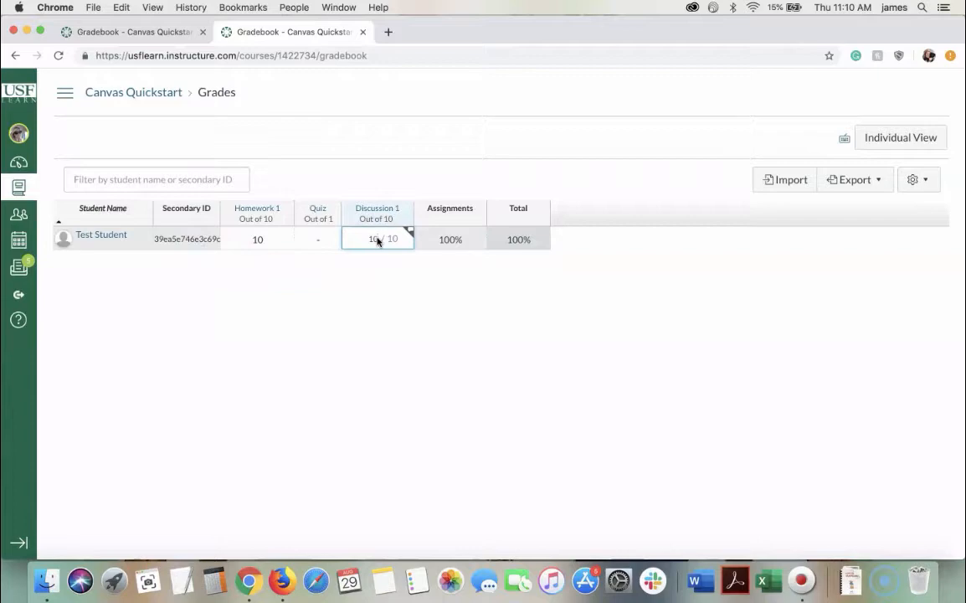
{"action": "left_click", "coordinate": [358, 308]}
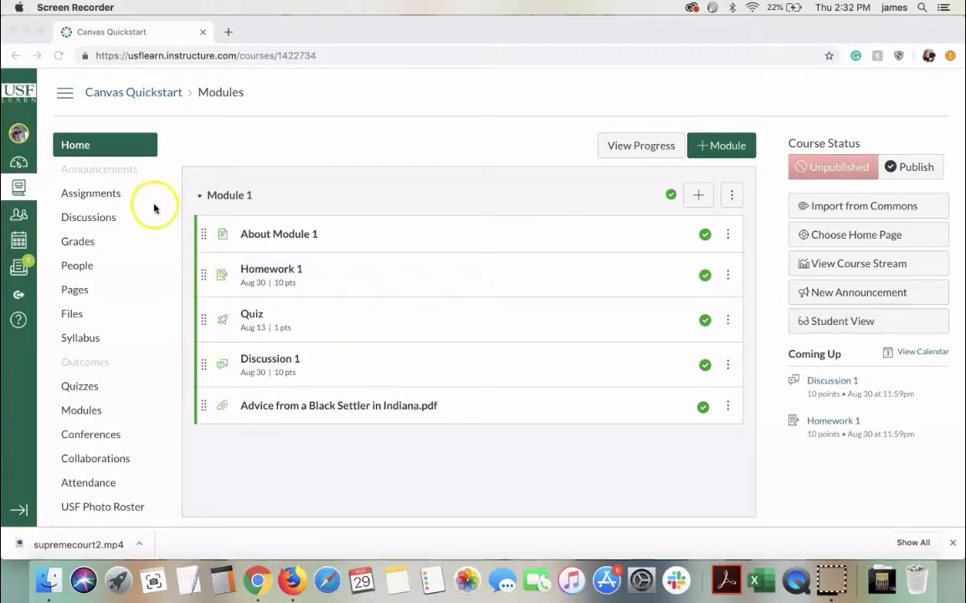
Step: Create a new course announcement titled "Room Change" with the body text "Room chang"
{"action": "left_click", "coordinate": [108, 173]}
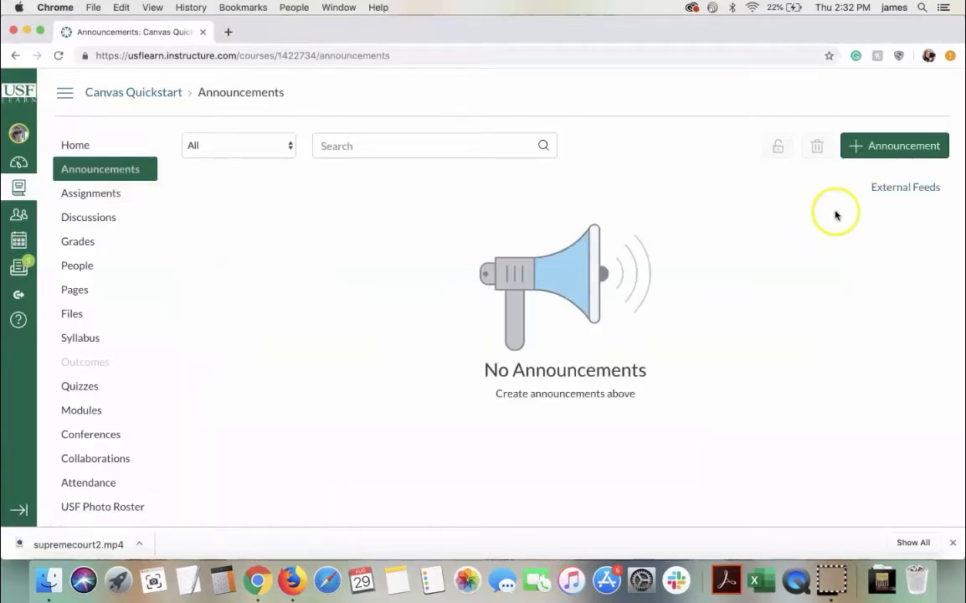
{"action": "left_click", "coordinate": [915, 149]}
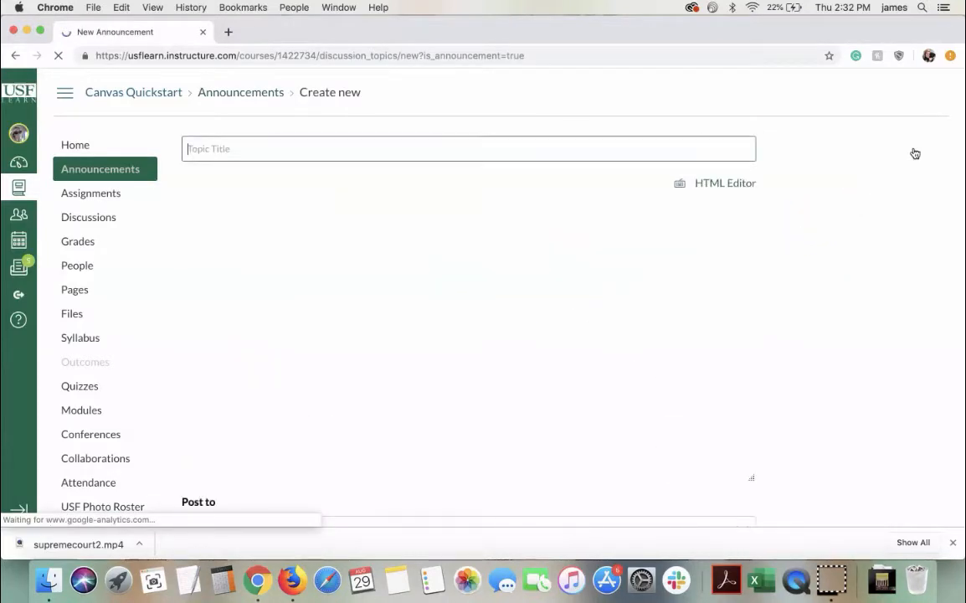
{"action": "type", "text": "Ro"}
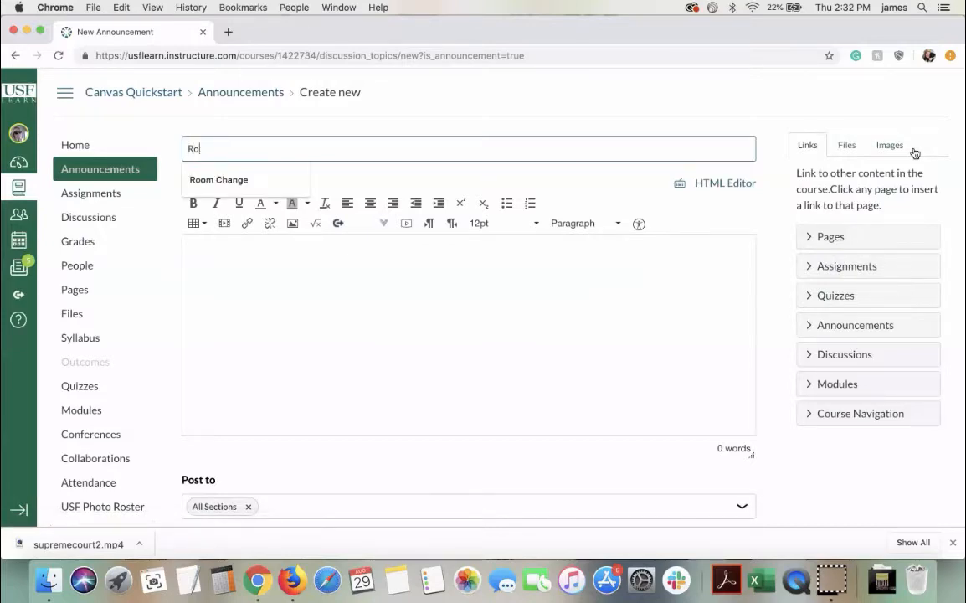
{"action": "type", "text": "om"}
{"action": "left_click", "coordinate": [241, 181]}
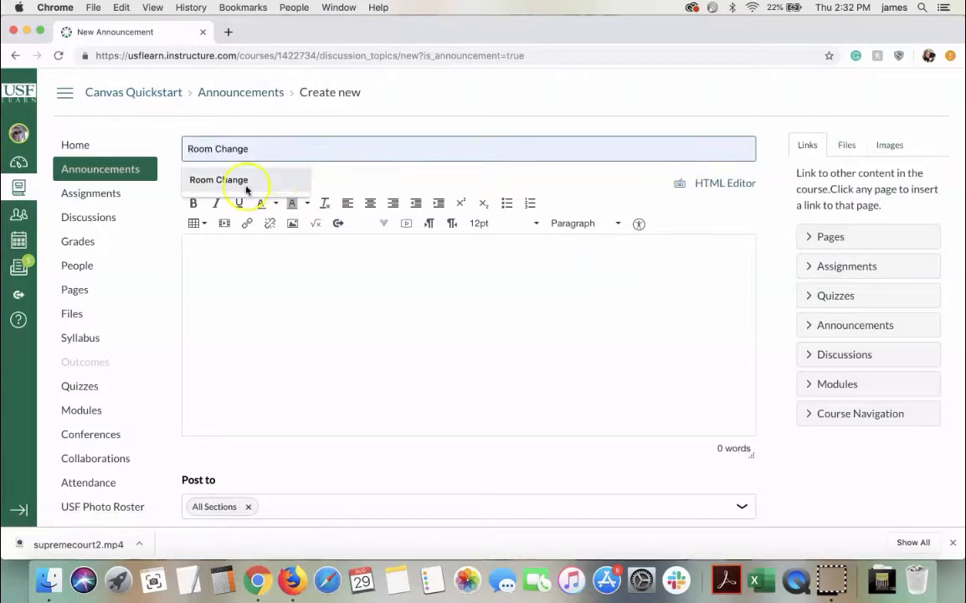
{"action": "left_click", "coordinate": [250, 287]}
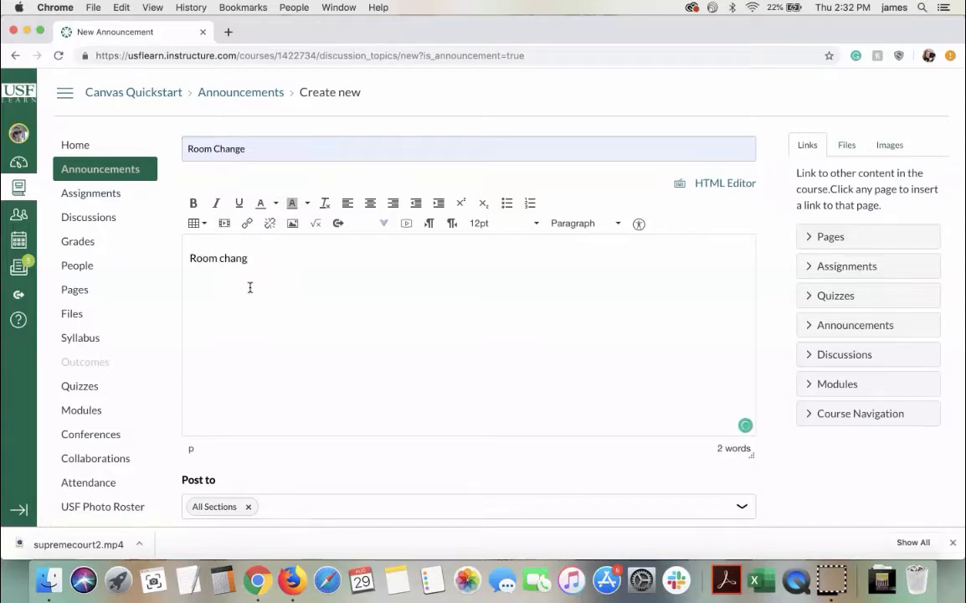
Step: Turn the announcement's delayed posting on and back off, and save it for all sections
{"action": "scroll", "coordinate": [250, 287], "scroll_direction": "down", "scroll_amount": 5}
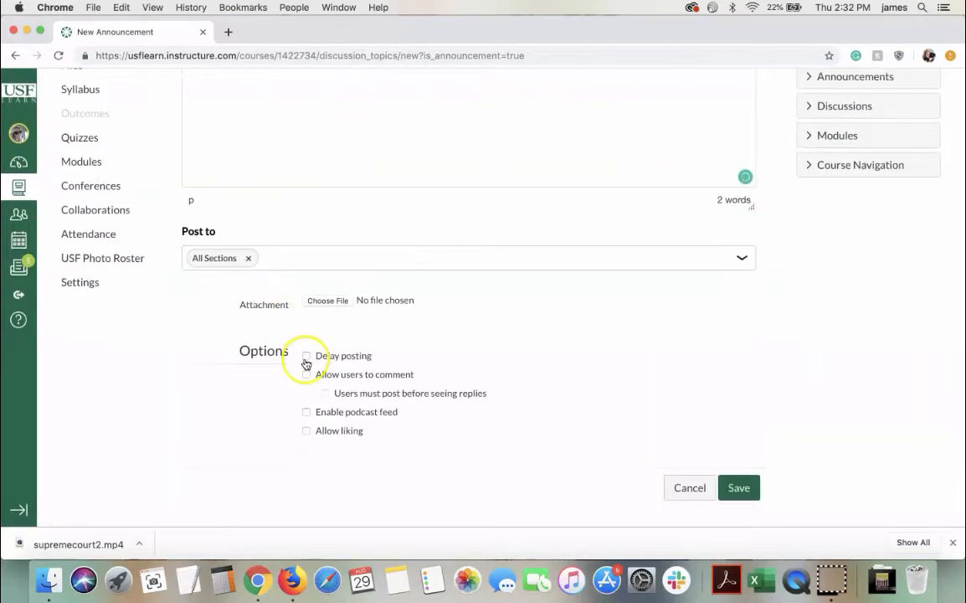
{"action": "left_click", "coordinate": [307, 358]}
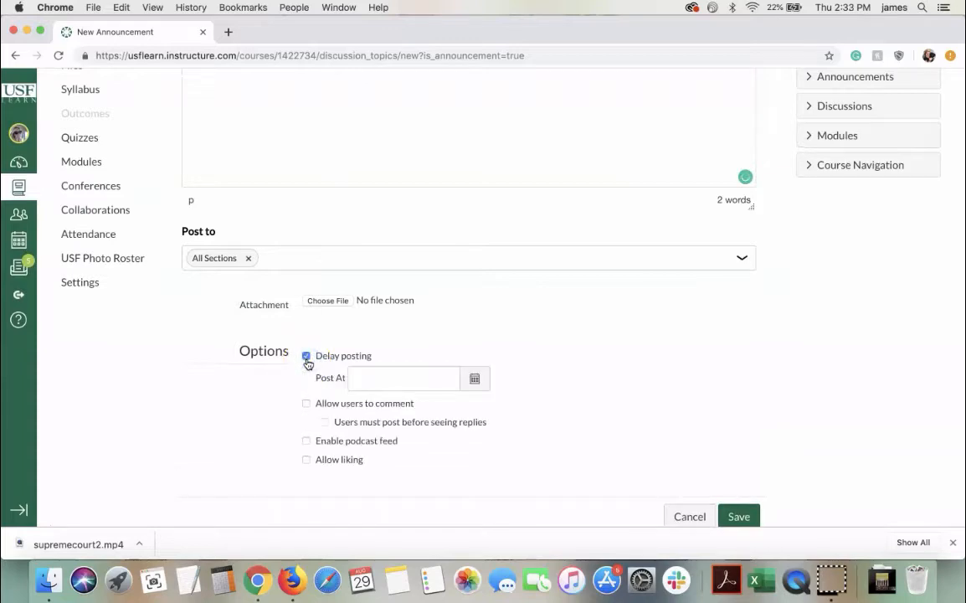
{"action": "left_click", "coordinate": [306, 357]}
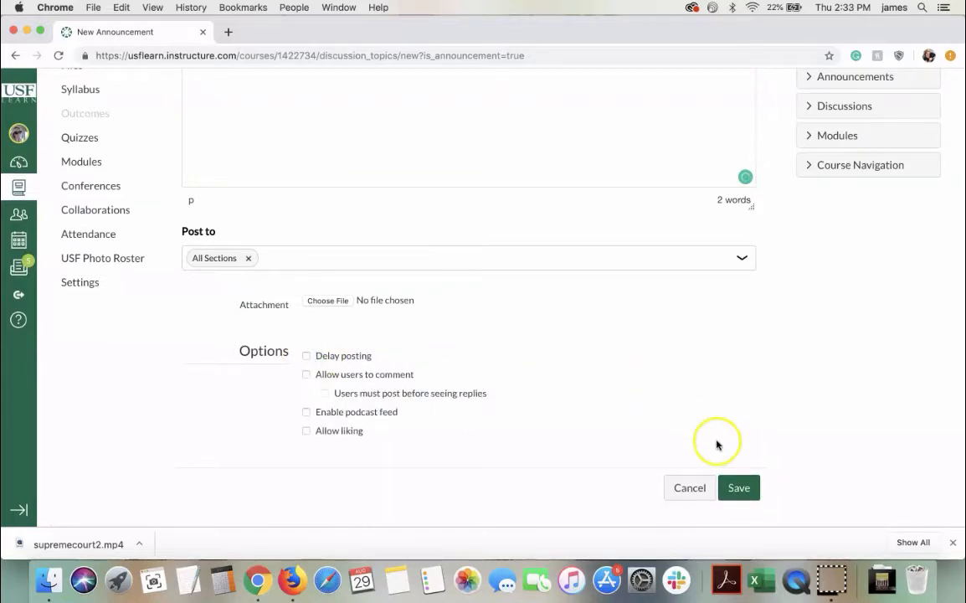
{"action": "left_click", "coordinate": [739, 487]}
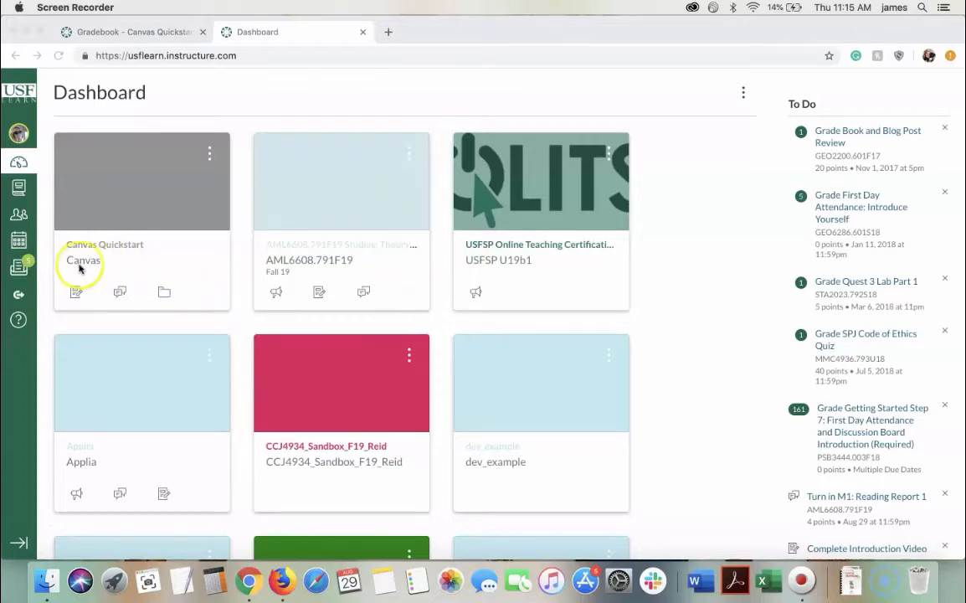
Step: Open the Canvas inbox and view the message "Office hour change today (W 8/29)"
{"action": "left_click", "coordinate": [22, 271]}
{"action": "left_click", "coordinate": [23, 273]}
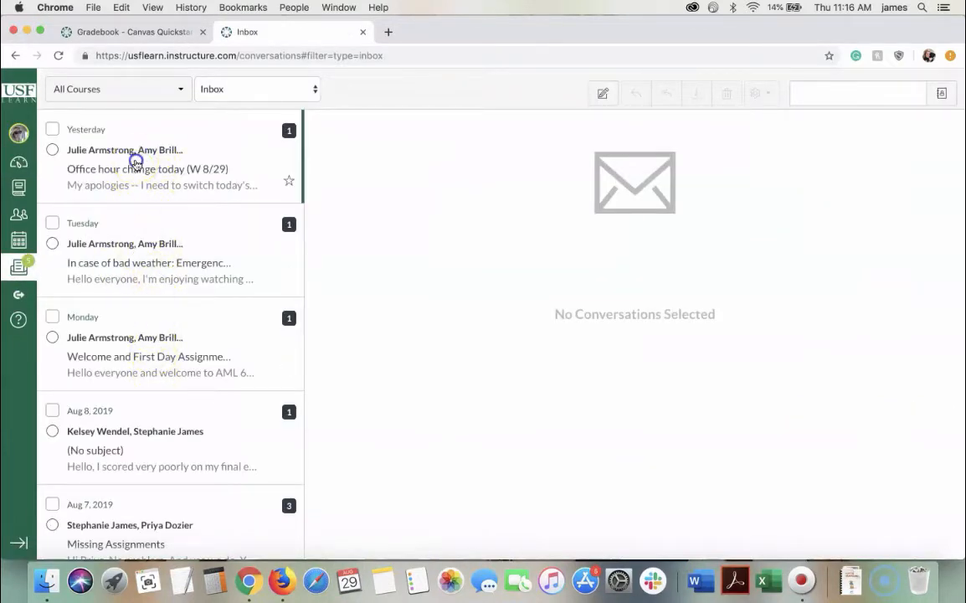
{"action": "left_click", "coordinate": [135, 164]}
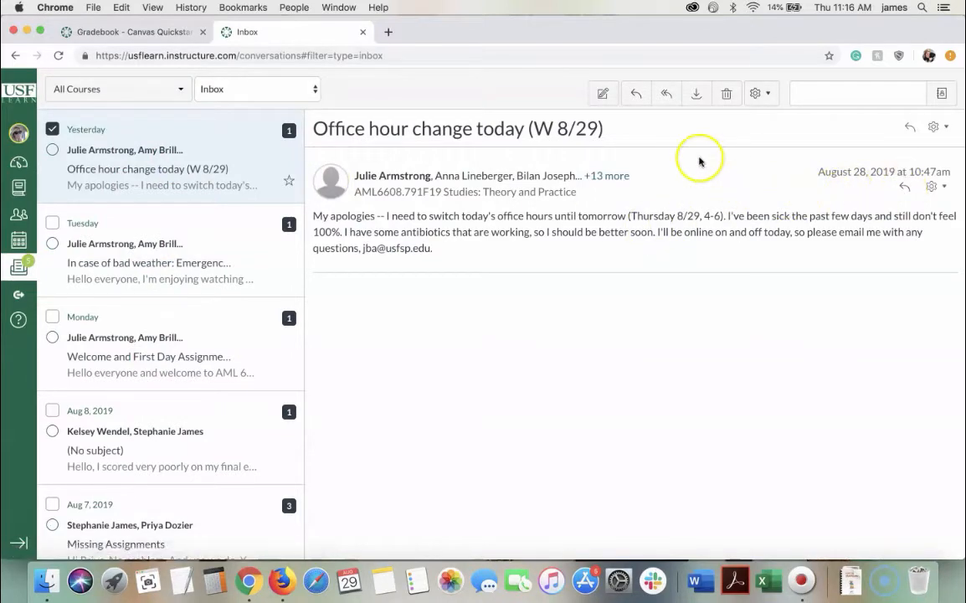
{"action": "left_click", "coordinate": [604, 96]}
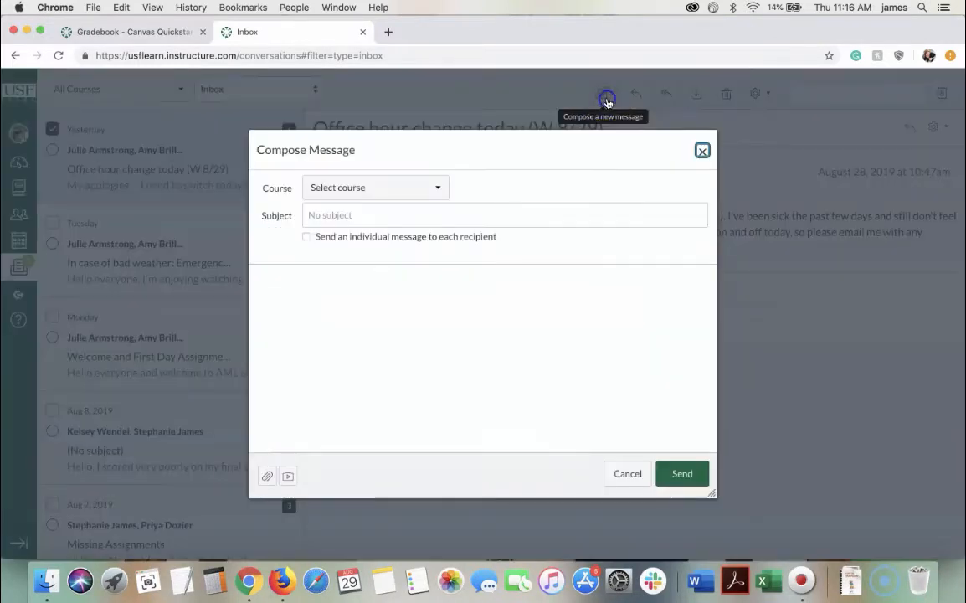
{"action": "left_click", "coordinate": [435, 188]}
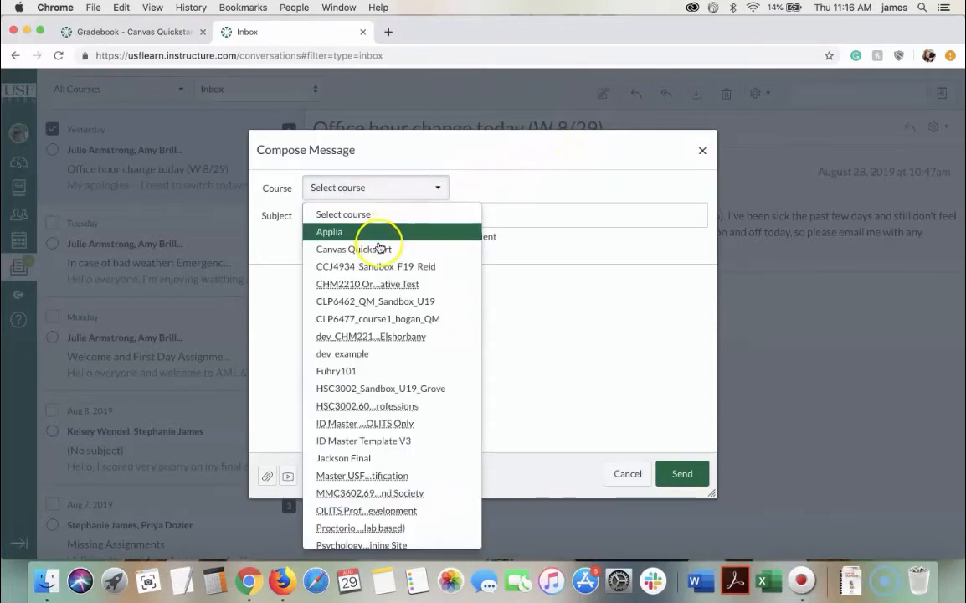
{"action": "left_click", "coordinate": [343, 249]}
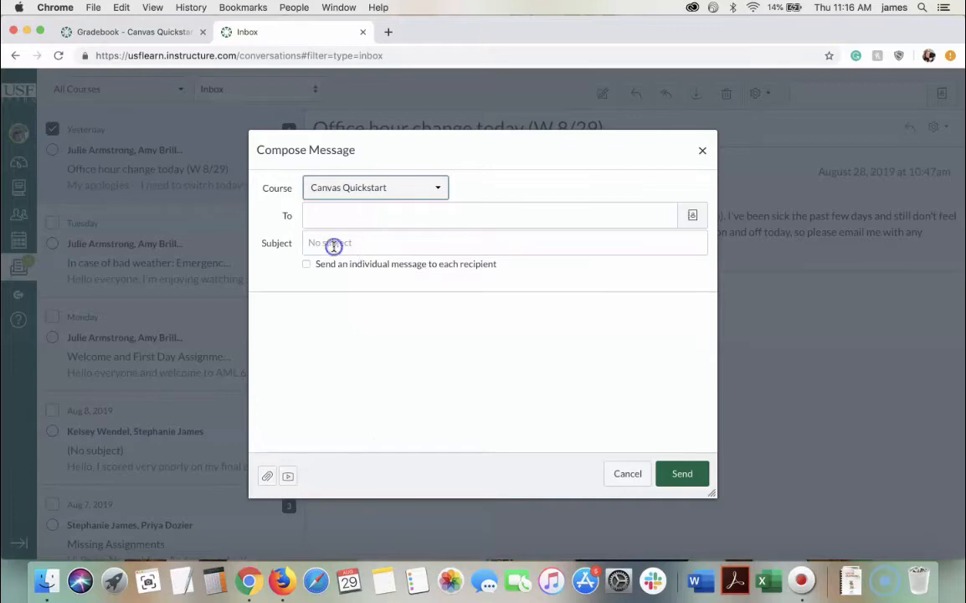
{"action": "left_click", "coordinate": [333, 243]}
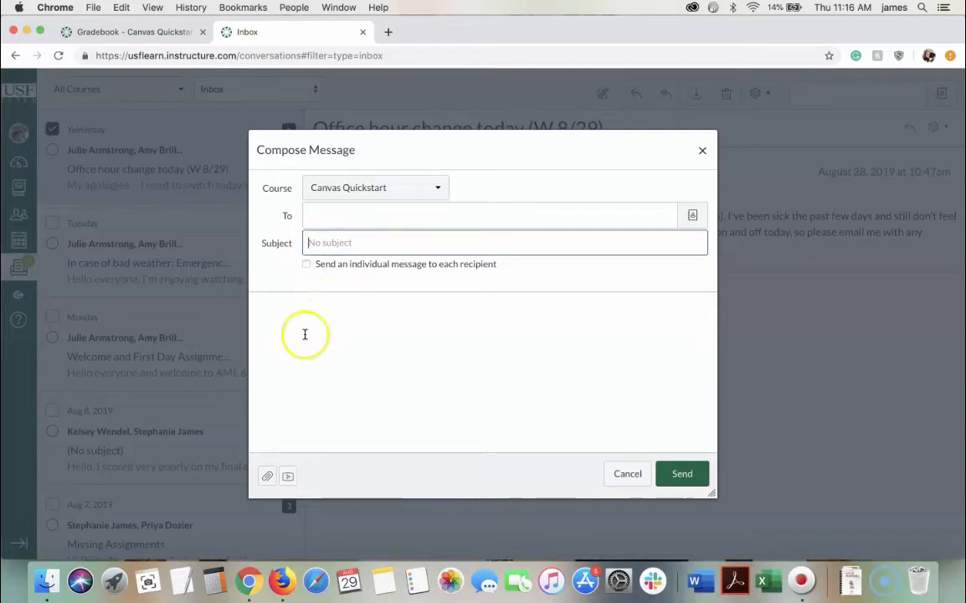
{"action": "left_click", "coordinate": [626, 474]}
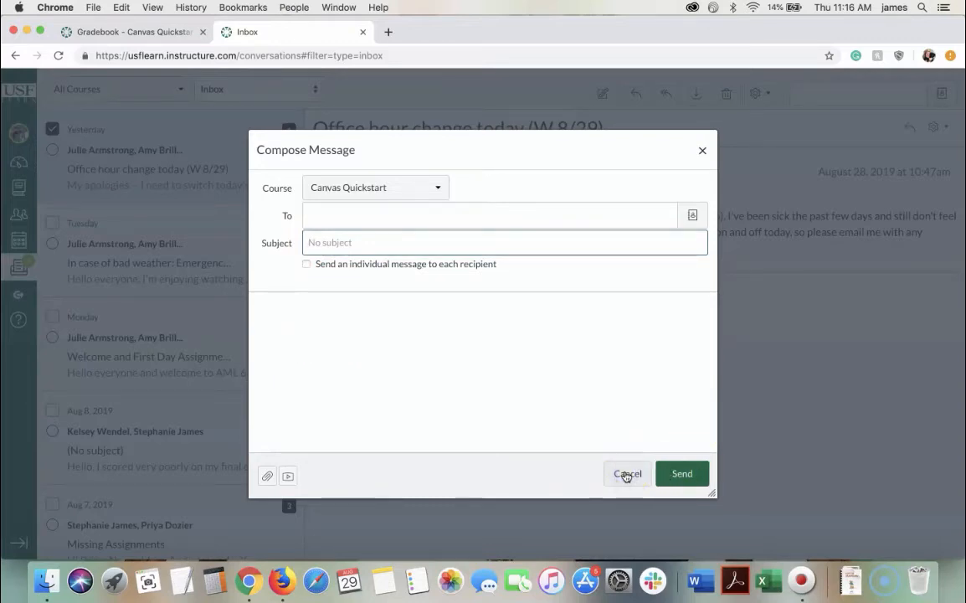